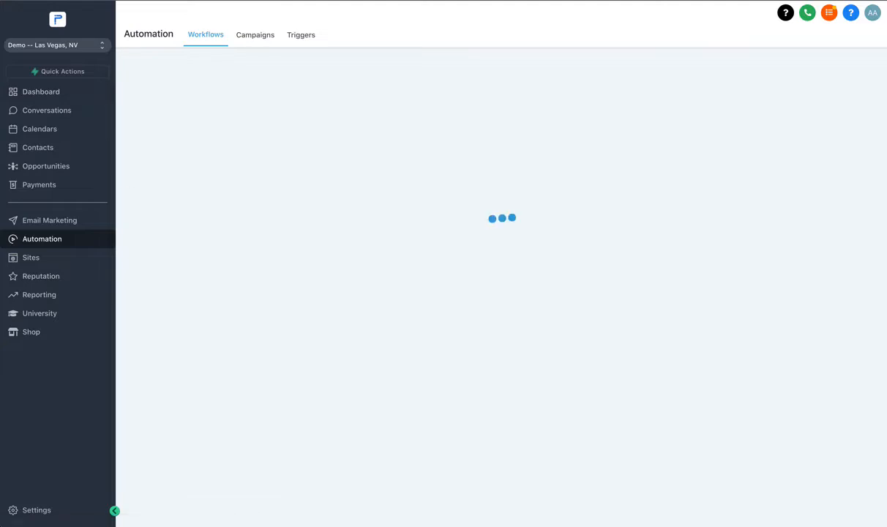
- Create a new campaign named "Success Mastermind"
{"action": "left_click", "coordinate": [249, 37]}
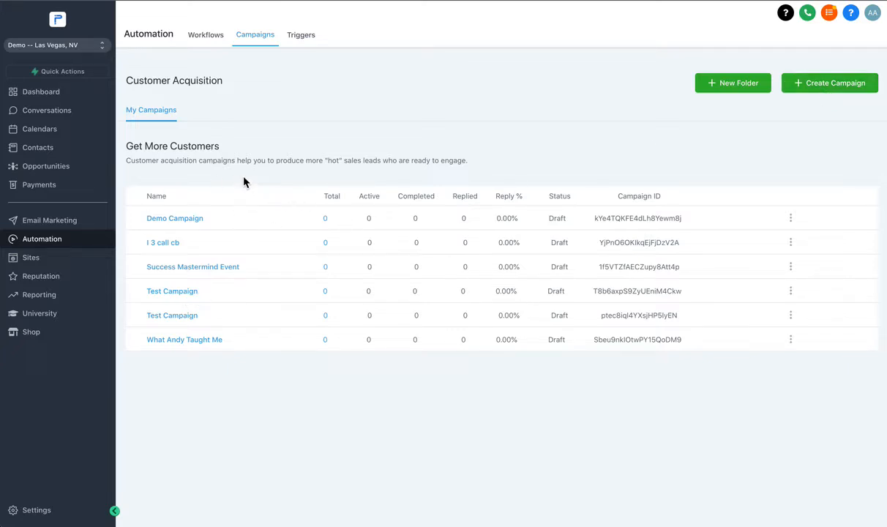
{"action": "left_click", "coordinate": [815, 87]}
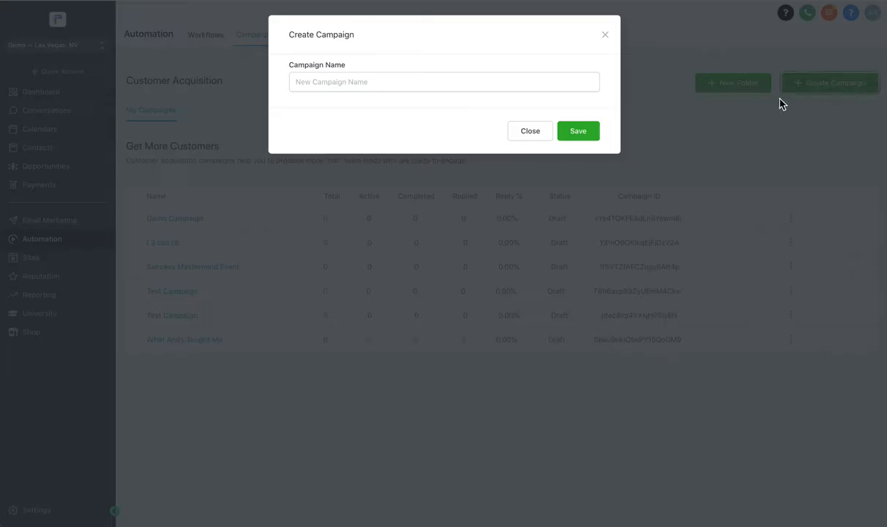
{"action": "left_click", "coordinate": [604, 34]}
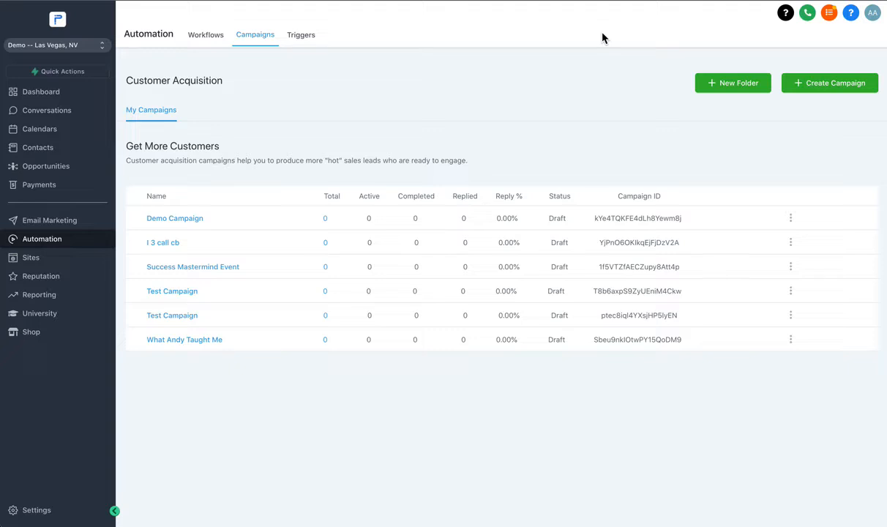
{"action": "left_click", "coordinate": [848, 89]}
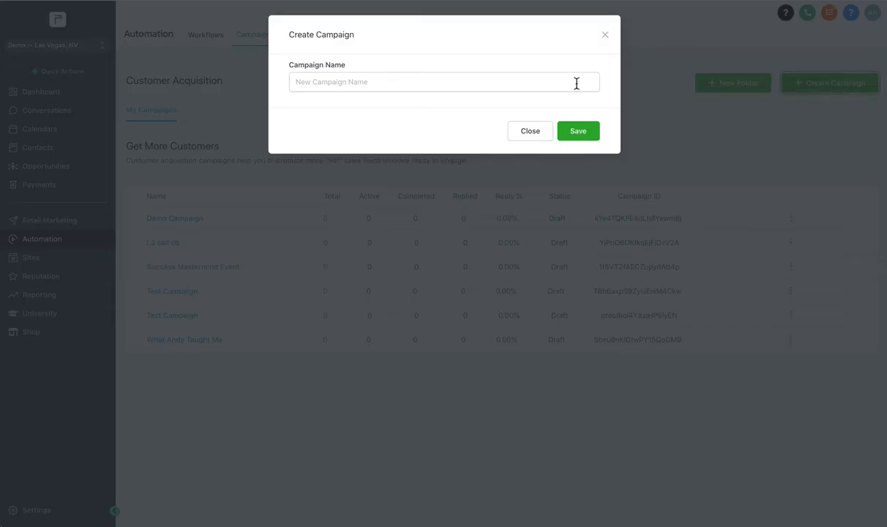
{"action": "left_click", "coordinate": [489, 89]}
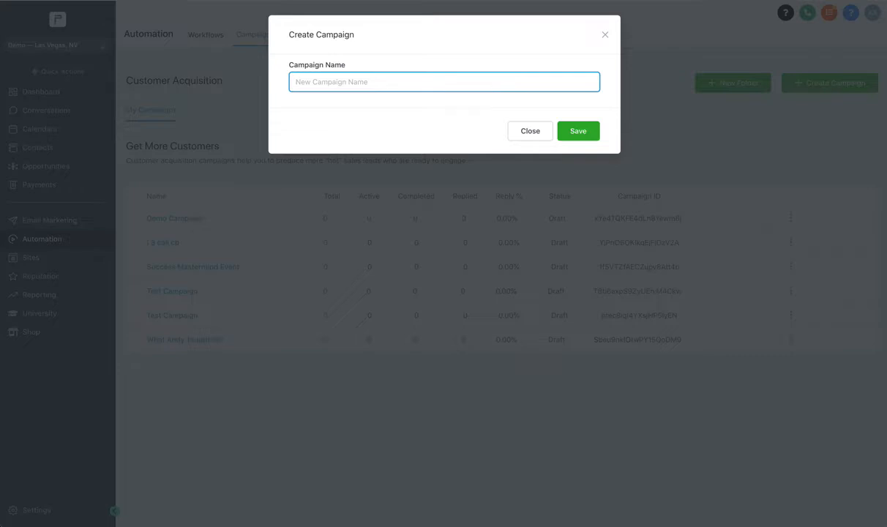
{"action": "type", "text": "Success Mastermind"}
{"action": "left_click", "coordinate": [589, 138]}
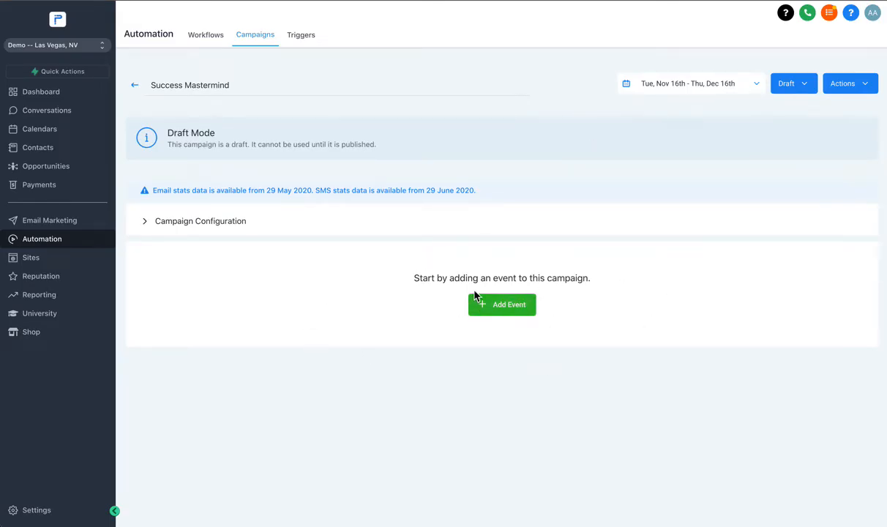
- View the event types available for the campaign, close the list without adding one, and expand the Campaign Configuration
{"action": "left_click", "coordinate": [521, 306]}
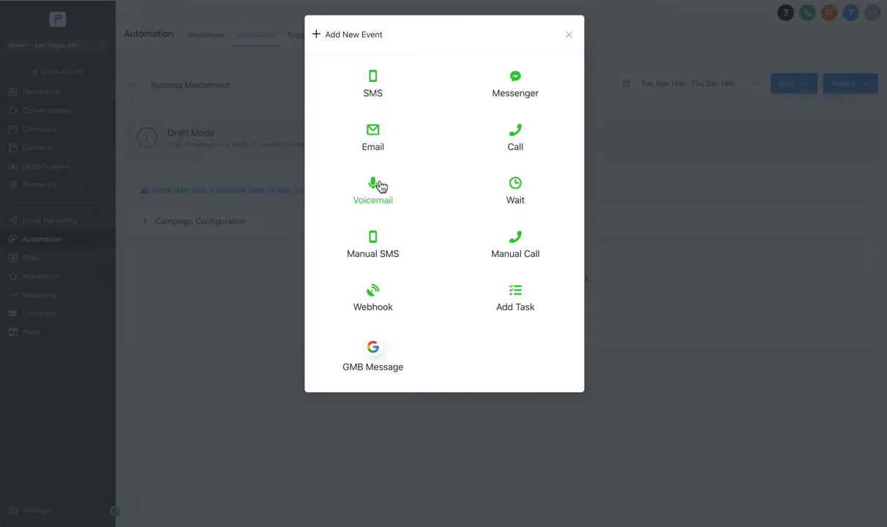
{"action": "left_click", "coordinate": [568, 35]}
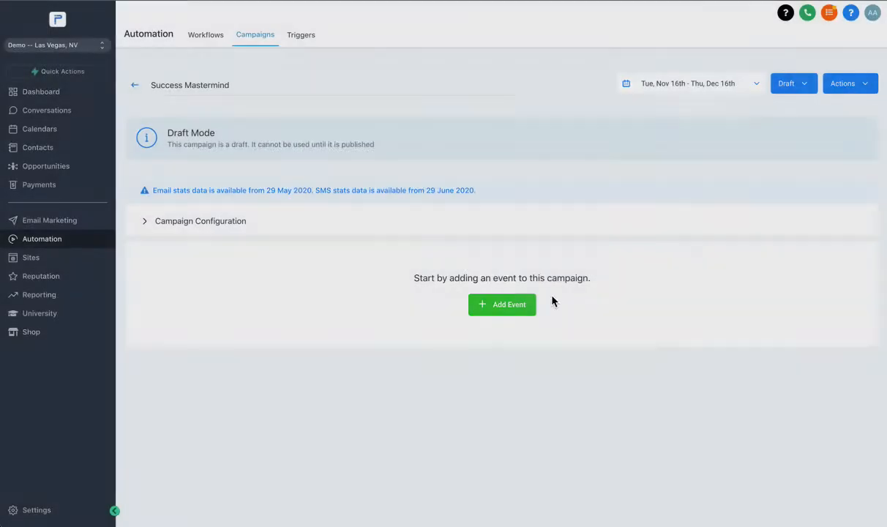
{"action": "left_click", "coordinate": [210, 221]}
{"action": "scroll", "coordinate": [146, 176], "scroll_direction": "down", "scroll_amount": 2}
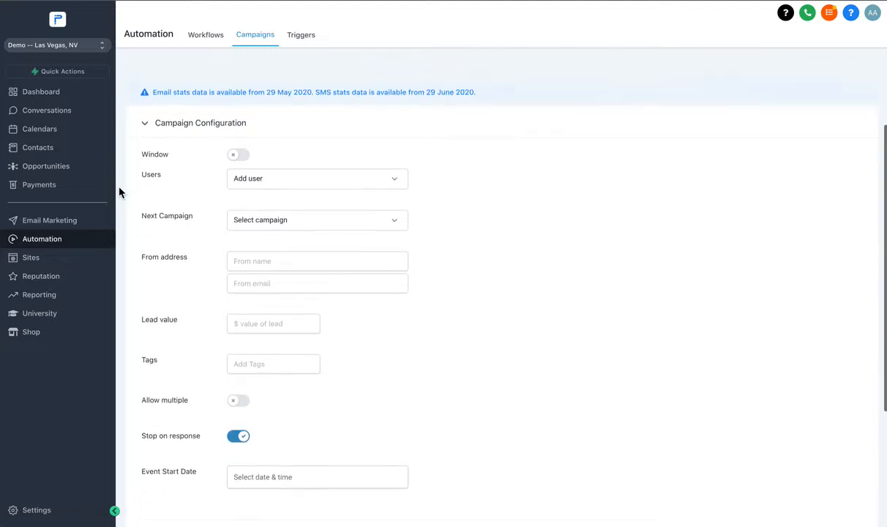
- Enable the campaign's Window setting and exclude Wednesday from its included days
{"action": "left_click", "coordinate": [237, 158]}
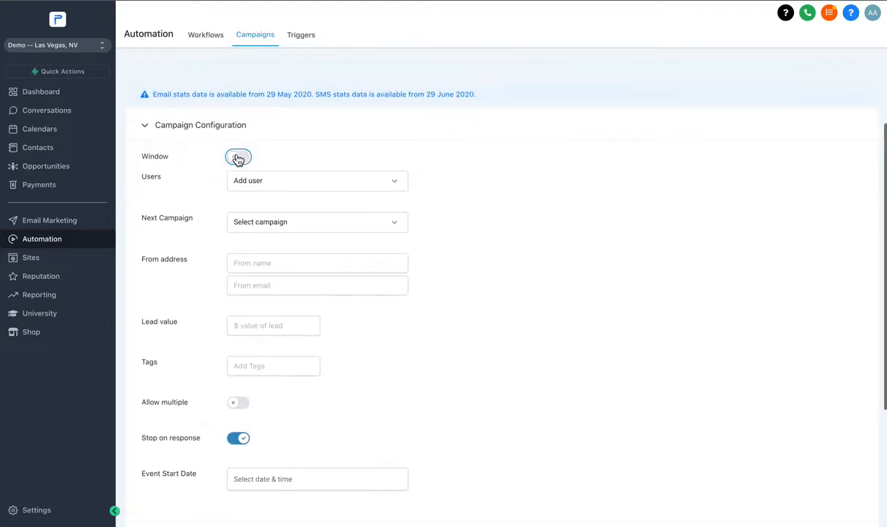
{"action": "left_click", "coordinate": [235, 157]}
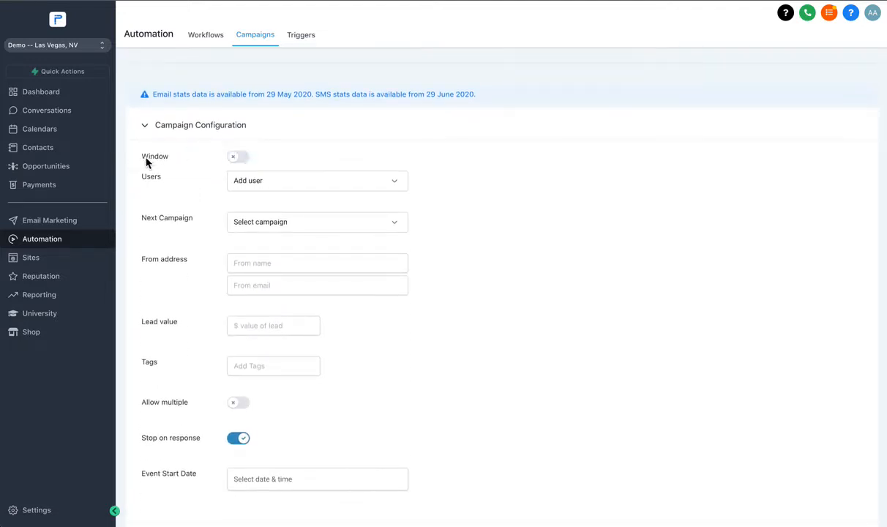
{"action": "left_click_drag", "start_coordinate": [139, 157], "coordinate": [174, 165]}
{"action": "left_click", "coordinate": [239, 158]}
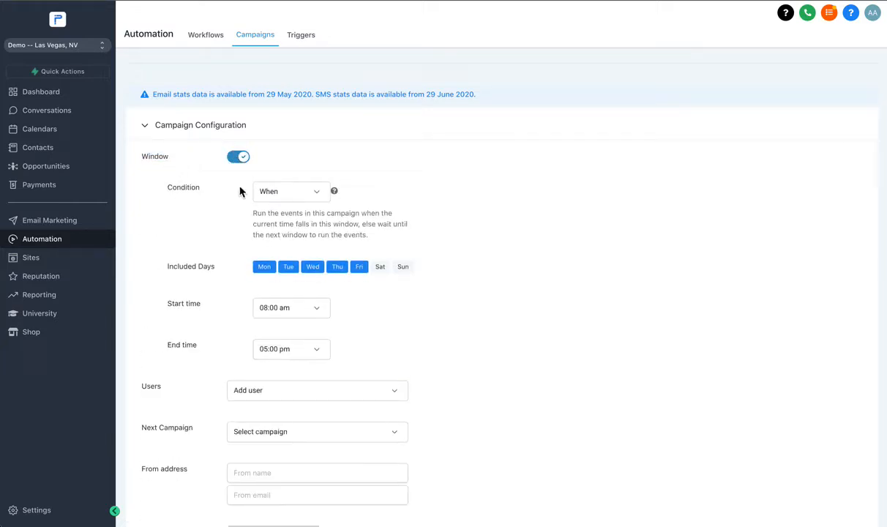
{"action": "scroll", "coordinate": [278, 204], "scroll_direction": "down", "scroll_amount": 2}
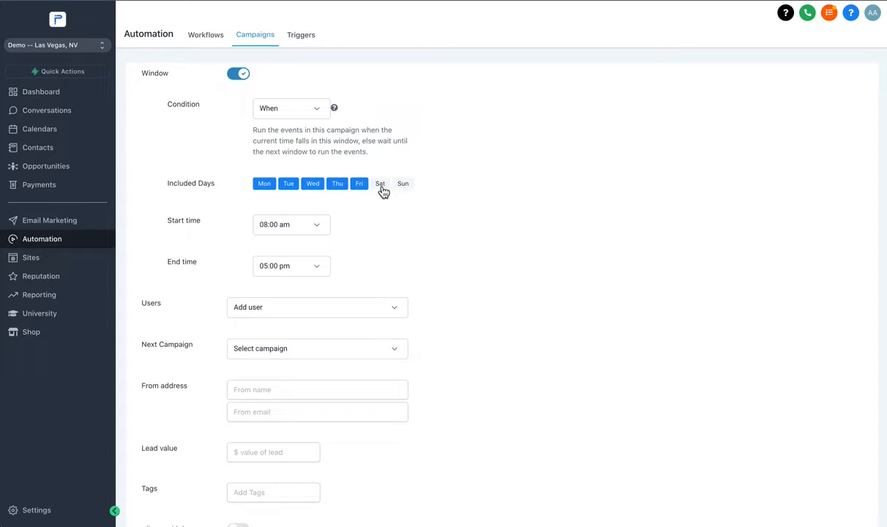
{"action": "left_click", "coordinate": [380, 187]}
{"action": "left_click", "coordinate": [380, 187]}
{"action": "left_click", "coordinate": [320, 192]}
- Set the campaign window's start time to 07:00 am and its end time to 06:00 pm
{"action": "left_click", "coordinate": [273, 226]}
{"action": "left_click", "coordinate": [293, 251]}
{"action": "left_click", "coordinate": [278, 268]}
{"action": "scroll", "coordinate": [306, 322], "scroll_direction": "down", "scroll_amount": 1}
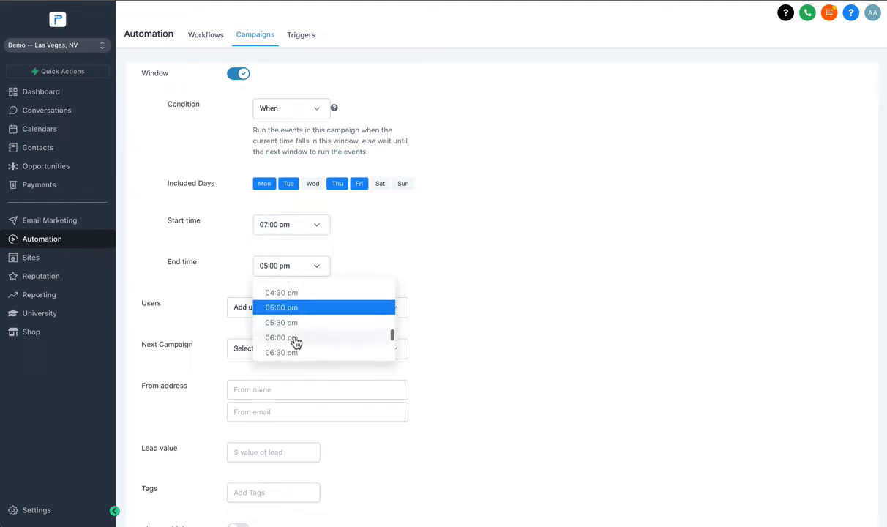
{"action": "left_click", "coordinate": [294, 340]}
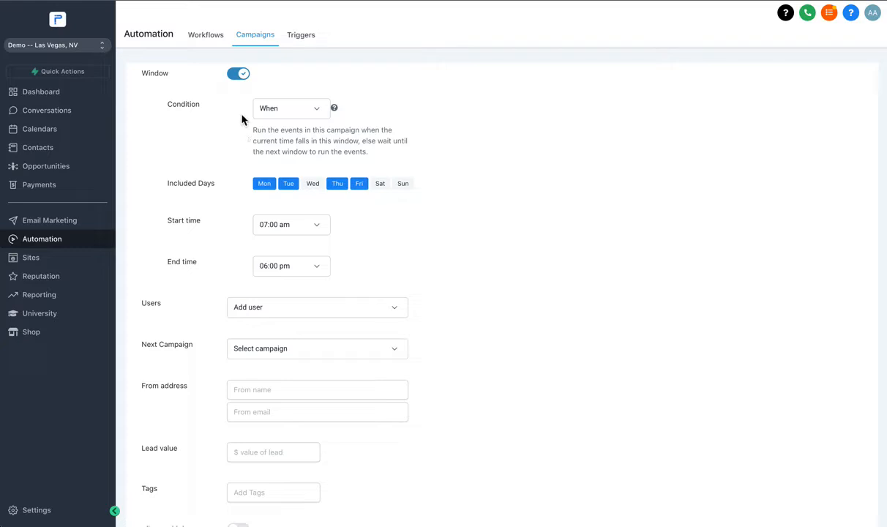
- Switch the Window setting off and back on, checking the remaining campaign configuration options in between
{"action": "left_click", "coordinate": [241, 76]}
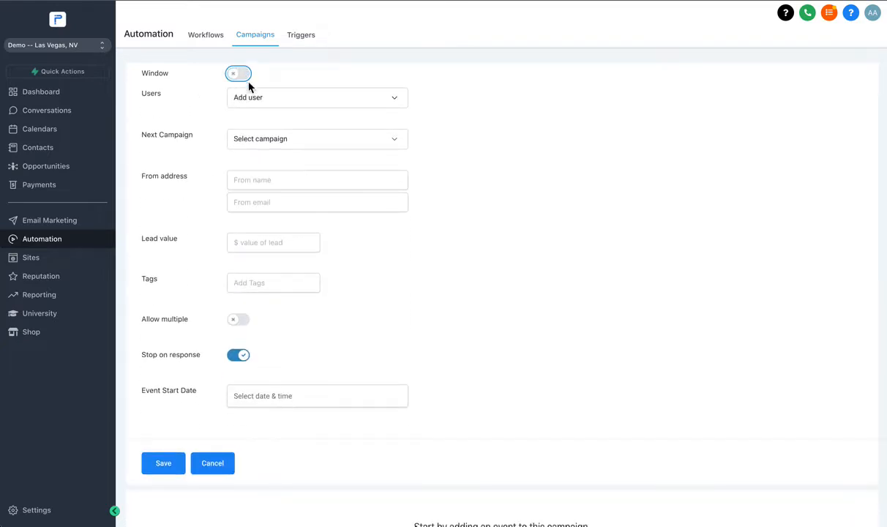
{"action": "left_click", "coordinate": [239, 76]}
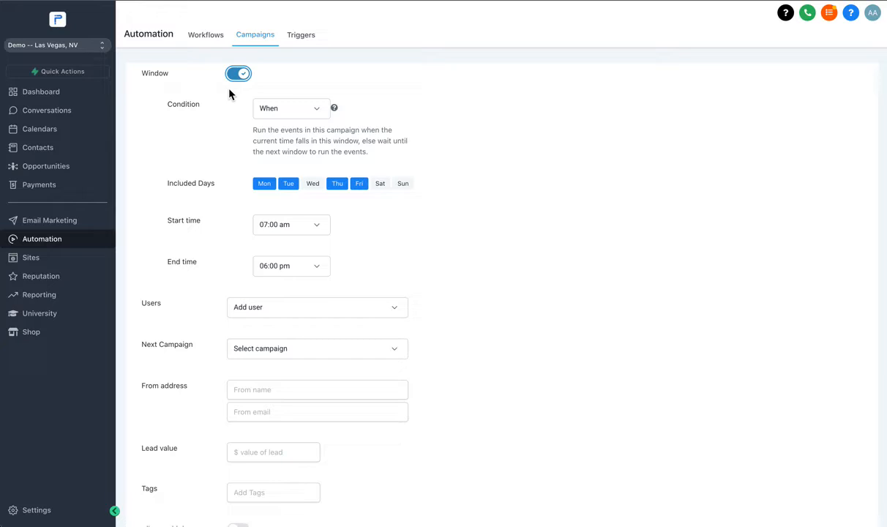
{"action": "scroll", "coordinate": [229, 93], "scroll_direction": "down", "scroll_amount": 5}
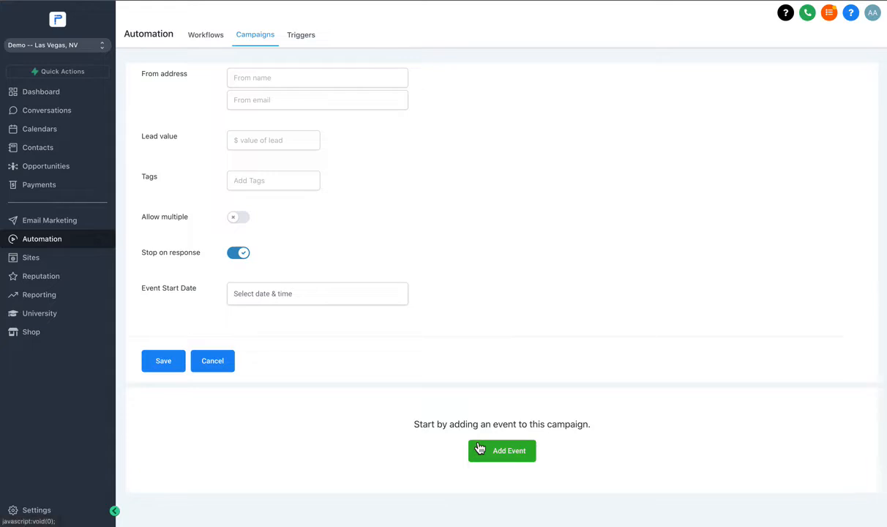
{"action": "scroll", "coordinate": [479, 448], "scroll_direction": "up", "scroll_amount": 1}
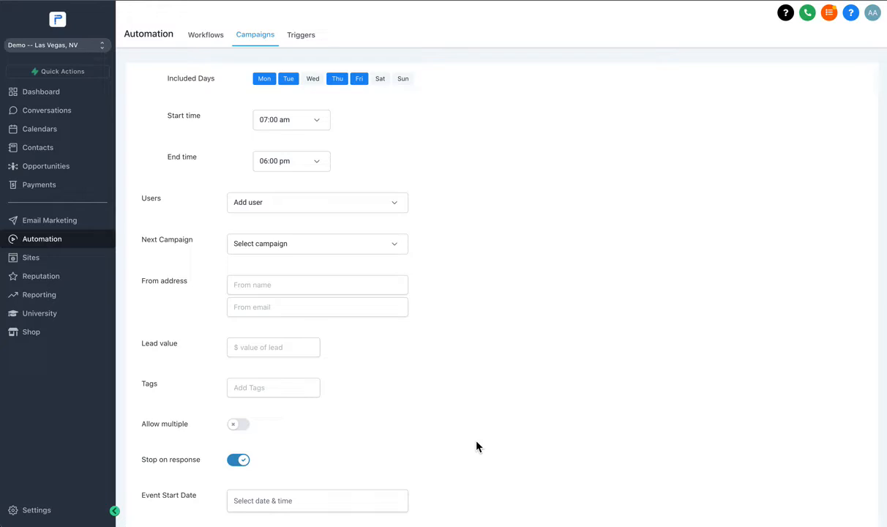
{"action": "scroll", "coordinate": [475, 446], "scroll_direction": "up", "scroll_amount": 3}
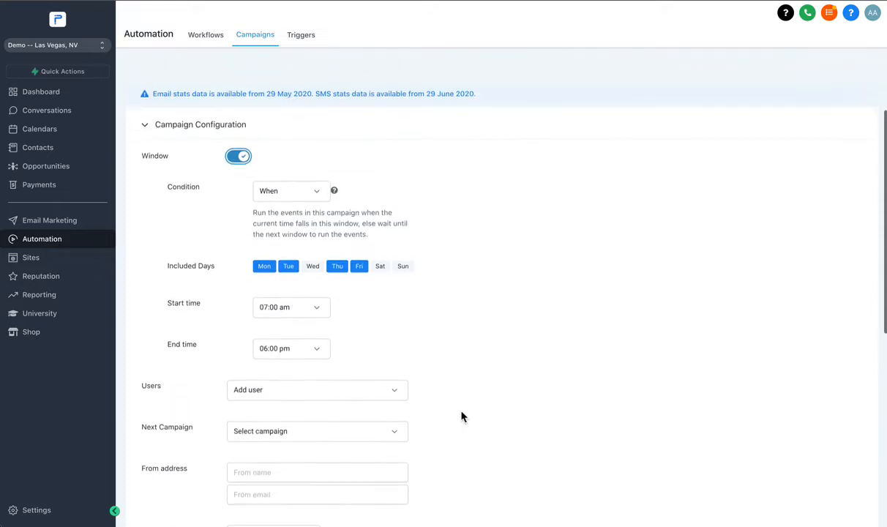
{"action": "left_click", "coordinate": [239, 161]}
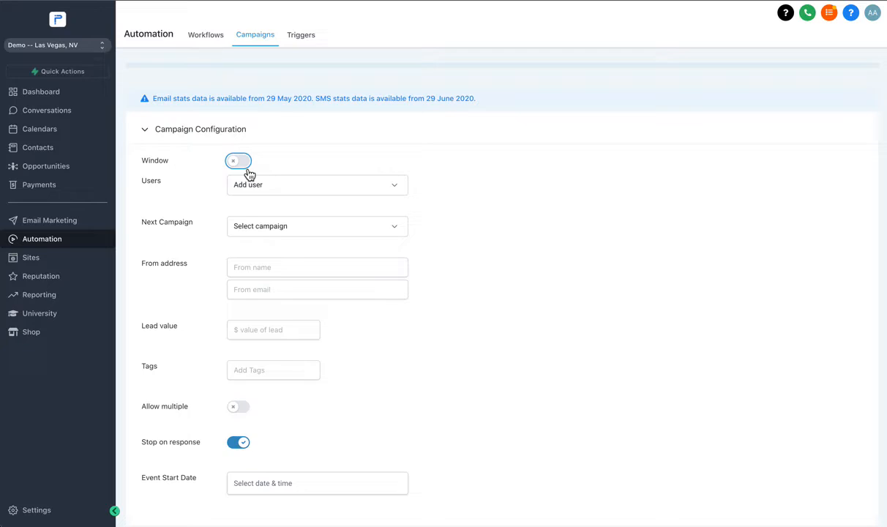
{"action": "left_click", "coordinate": [248, 174]}
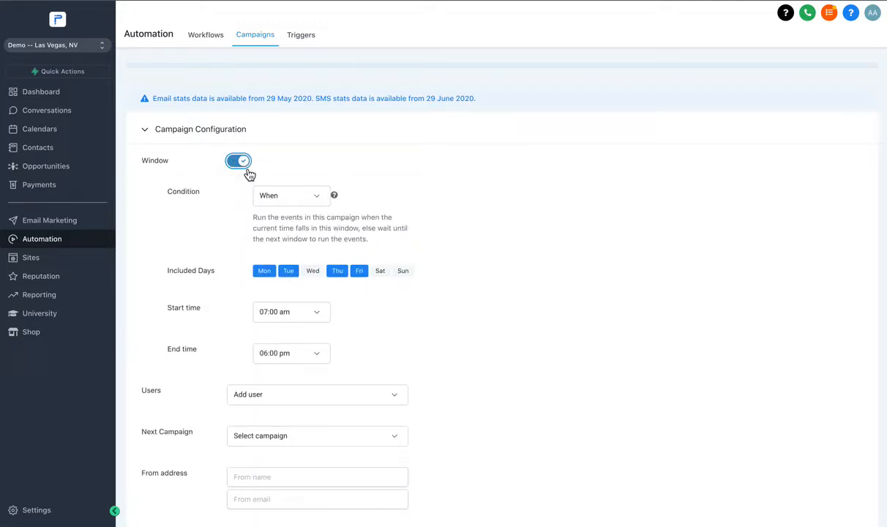
- Set the campaign window to run from 07:30 am to 07:00 pm and include Wednesday
{"action": "left_click", "coordinate": [278, 310]}
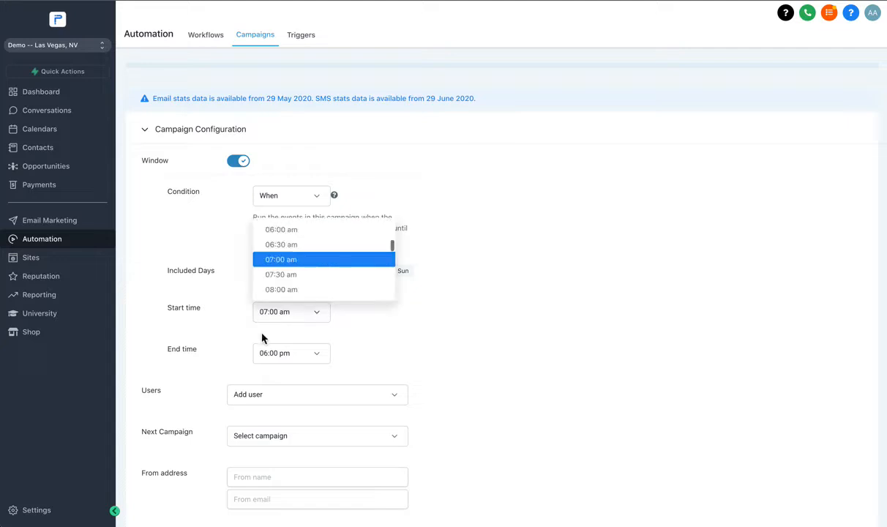
{"action": "left_click", "coordinate": [294, 276]}
{"action": "scroll", "coordinate": [352, 285], "scroll_direction": "down", "scroll_amount": 1}
{"action": "left_click", "coordinate": [287, 297]}
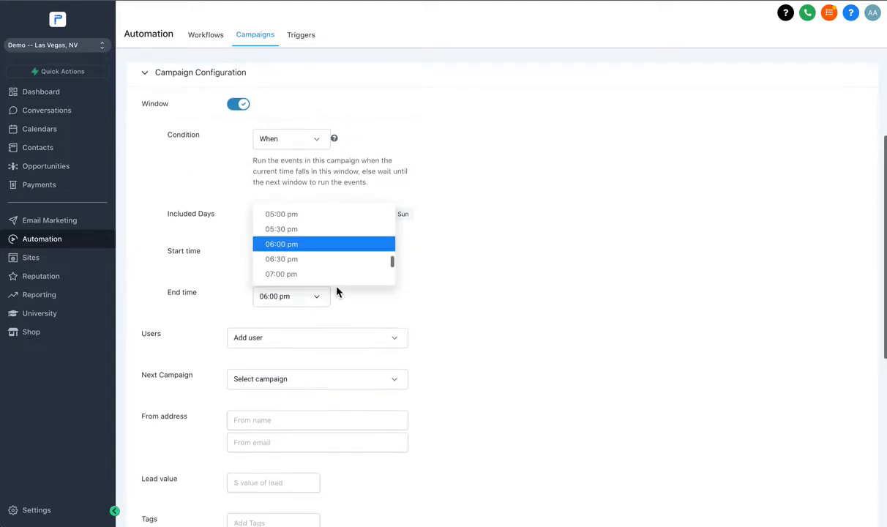
{"action": "left_click", "coordinate": [300, 274]}
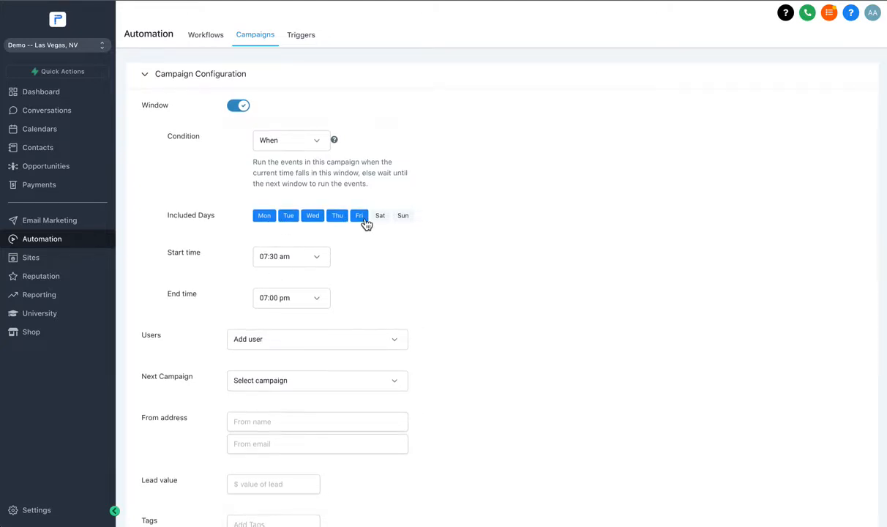
{"action": "scroll", "coordinate": [328, 177], "scroll_direction": "up", "scroll_amount": 1}
{"action": "scroll", "coordinate": [245, 115], "scroll_direction": "down", "scroll_amount": 1}
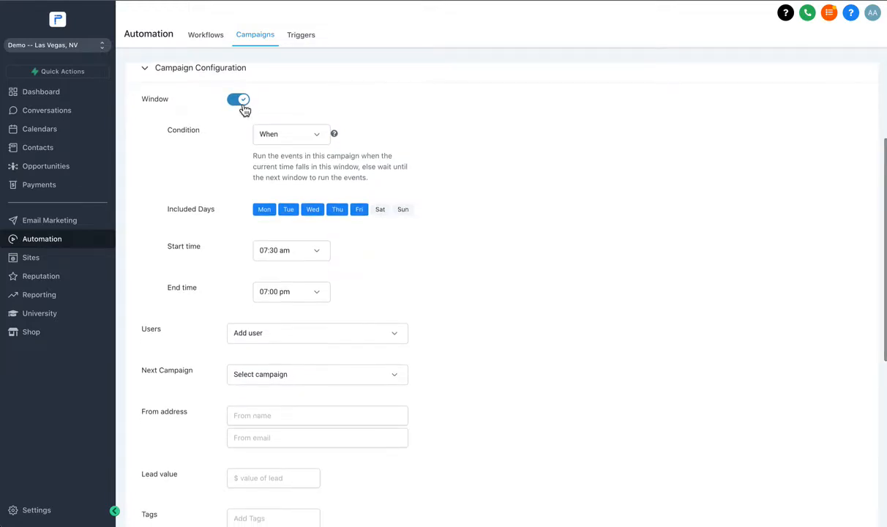
- Disable the Window setting and assign the team member with initials JT as a campaign user
{"action": "left_click", "coordinate": [244, 109]}
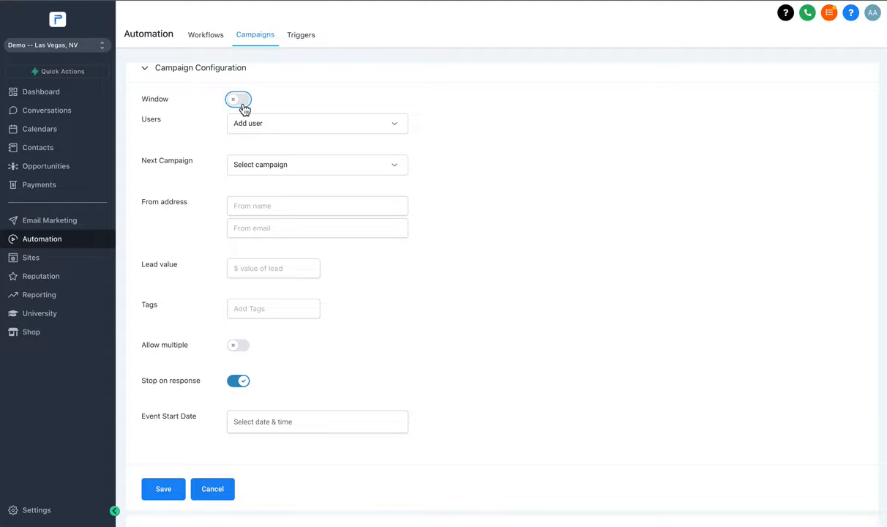
{"action": "scroll", "coordinate": [245, 110], "scroll_direction": "up", "scroll_amount": 1}
{"action": "left_click", "coordinate": [261, 133]}
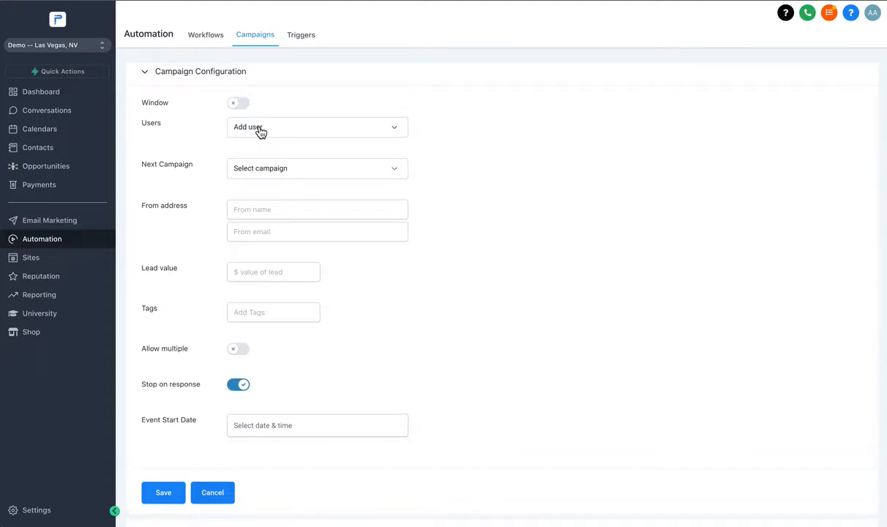
{"action": "left_click", "coordinate": [261, 130]}
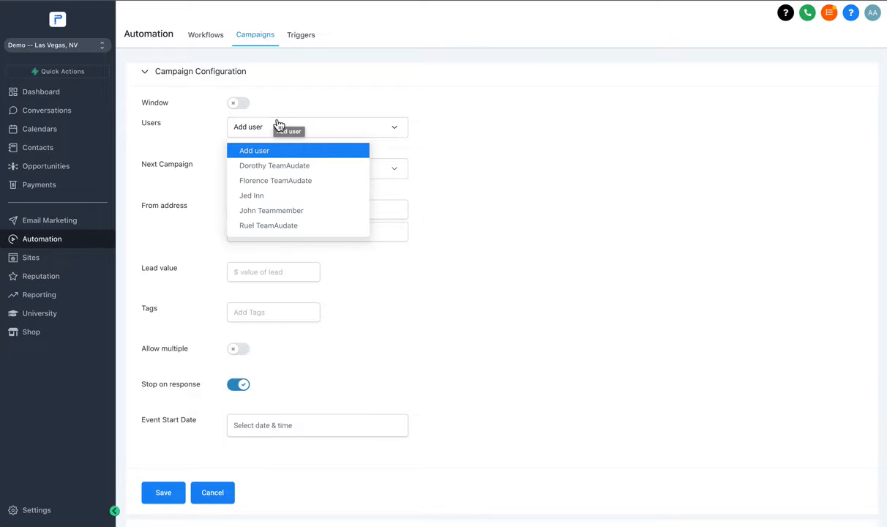
{"action": "left_click", "coordinate": [260, 212]}
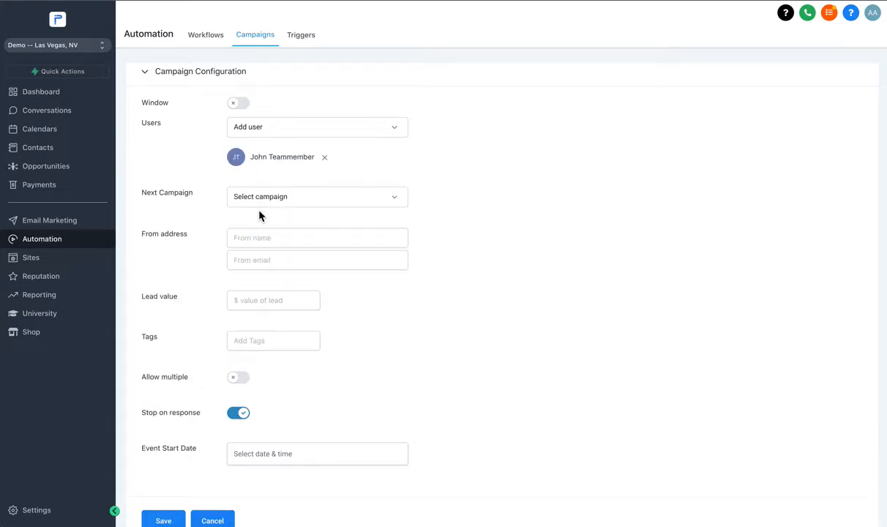
- Try Demo Campaign as the next campaign and reset the field to no selected campaign
{"action": "scroll", "coordinate": [270, 190], "scroll_direction": "up", "scroll_amount": 1}
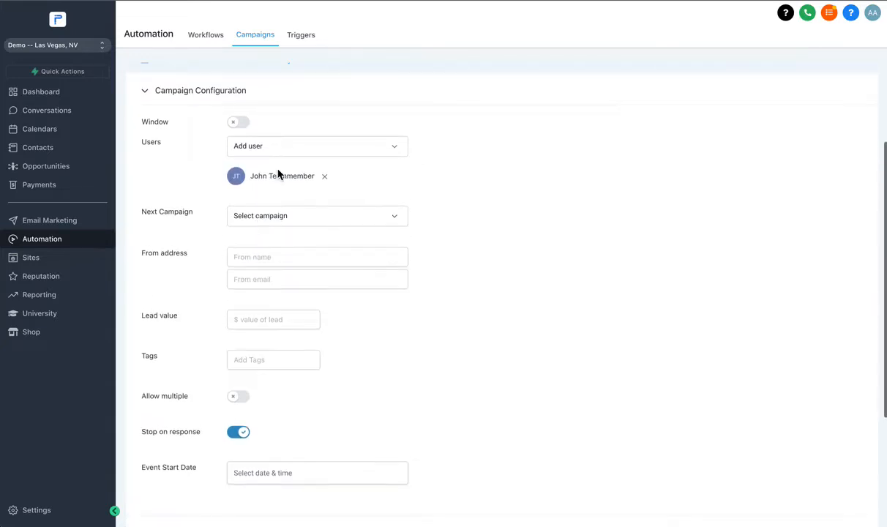
{"action": "left_click", "coordinate": [270, 216]}
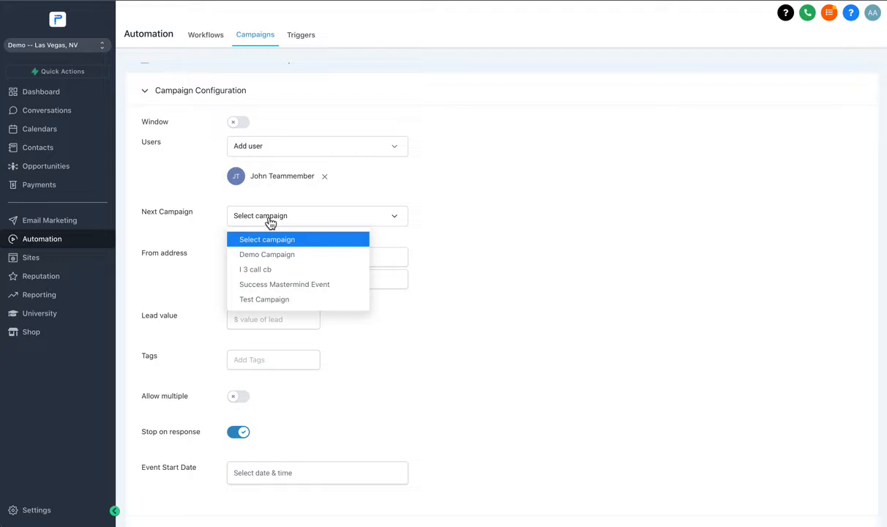
{"action": "left_click", "coordinate": [270, 220]}
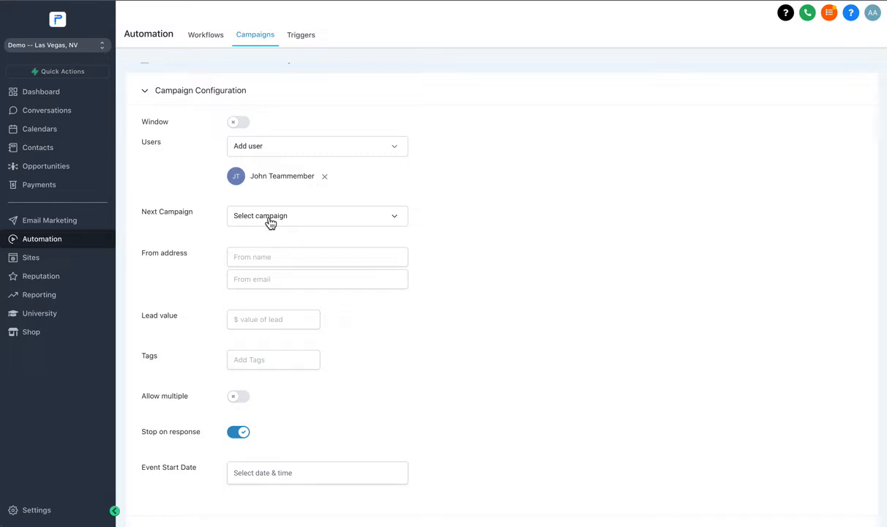
{"action": "left_click", "coordinate": [270, 223]}
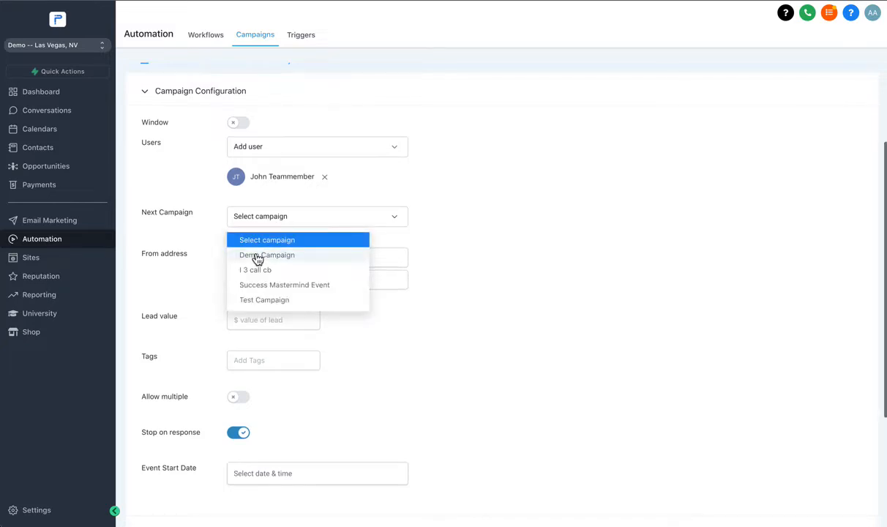
{"action": "left_click", "coordinate": [254, 253]}
{"action": "left_click", "coordinate": [257, 217]}
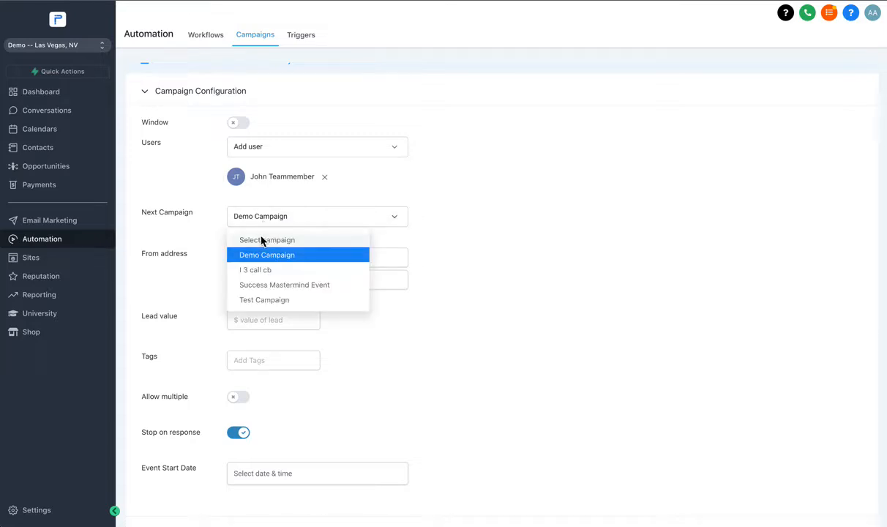
{"action": "left_click", "coordinate": [261, 240]}
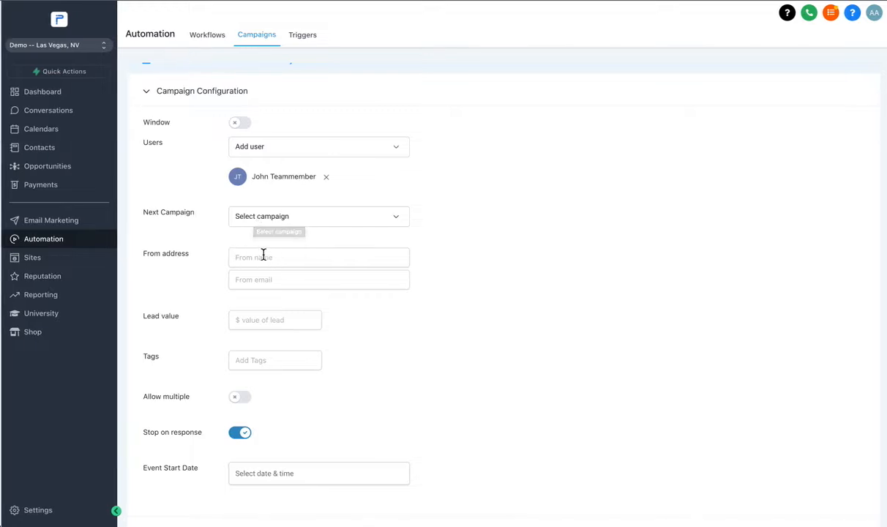
- Set the campaign's from name to Support and enter the support email as the from email
{"action": "left_click_drag", "start_coordinate": [159, 254], "coordinate": [198, 256]}
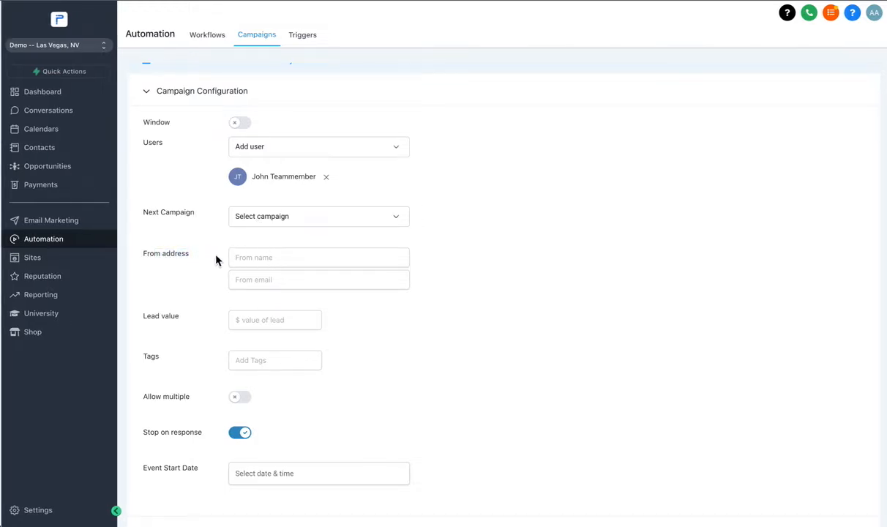
{"action": "left_click", "coordinate": [254, 257]}
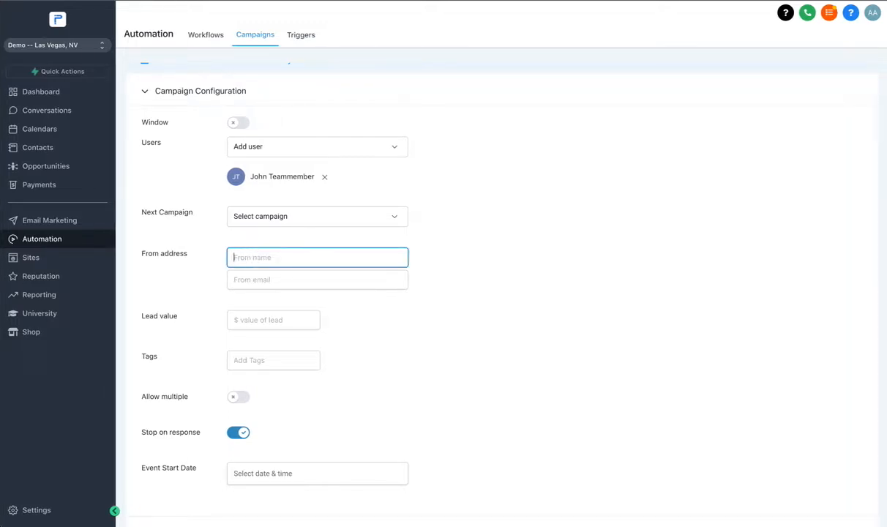
{"action": "type", "text": "Support"}
{"action": "key", "text": "Tab"}
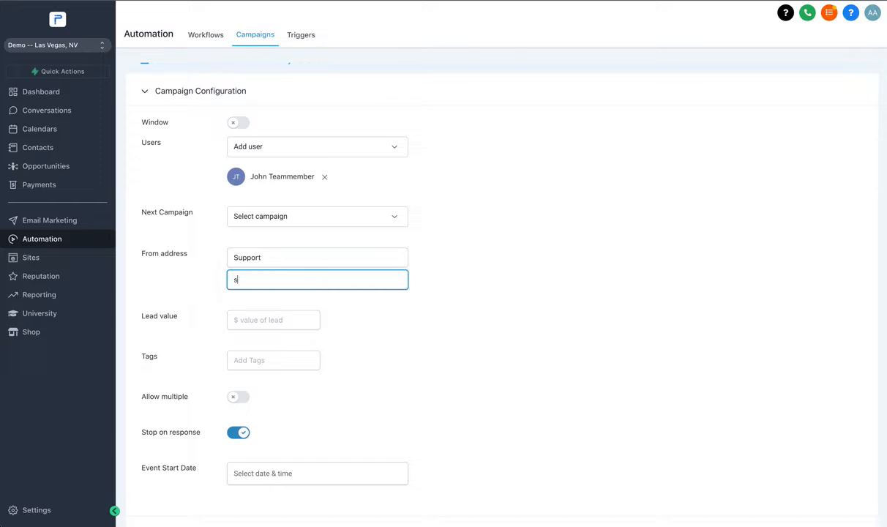
- Replace the from name and from email with the team member's first name and email address
{"action": "double_click", "coordinate": [256, 256]}
{"action": "type", "text": "John"}
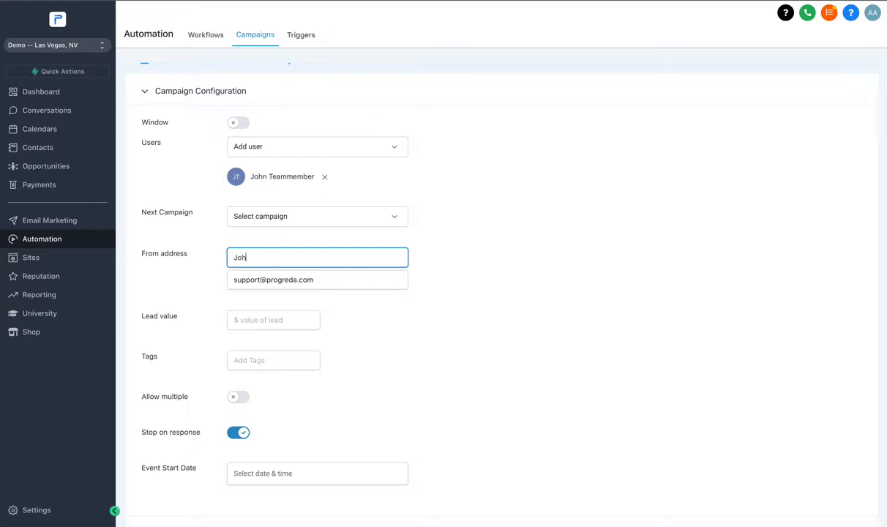
{"action": "key", "text": "Tab"}
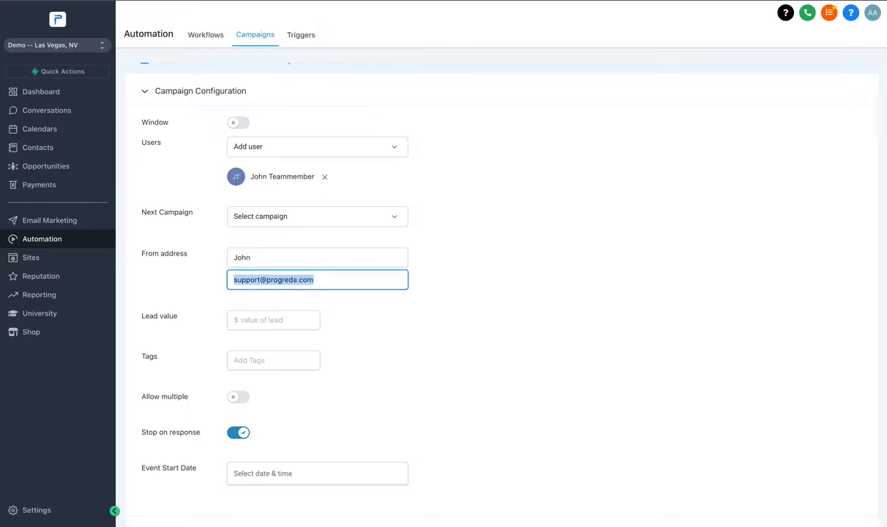
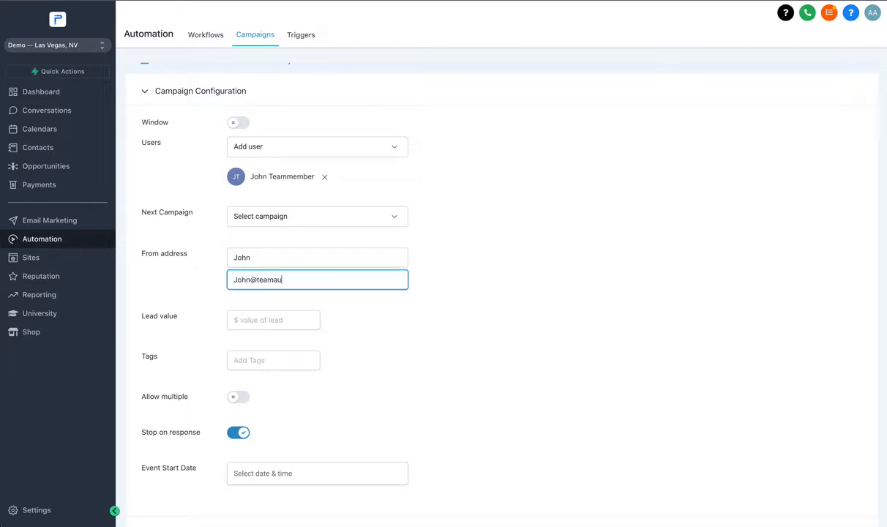
- Set the campaign's lead value to 1500
{"action": "left_click", "coordinate": [263, 320]}
{"action": "scroll", "coordinate": [252, 293], "scroll_direction": "down", "scroll_amount": 2}
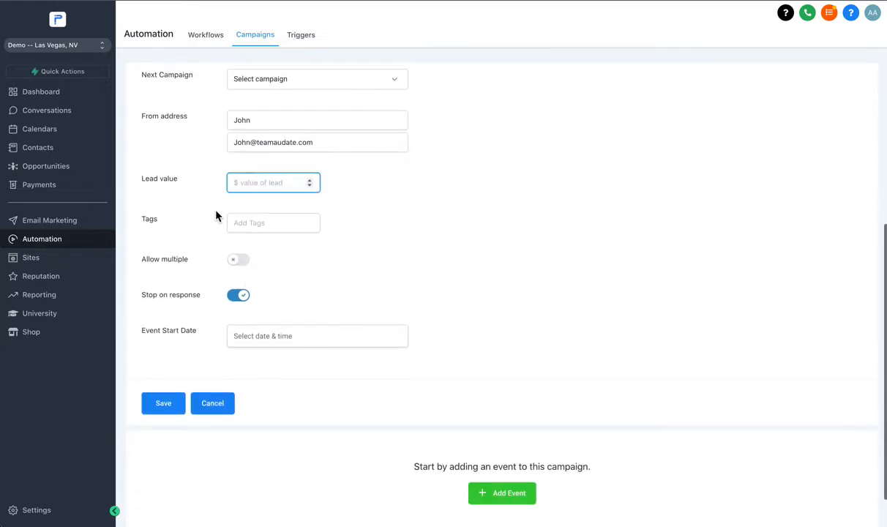
{"action": "type", "text": "1500"}
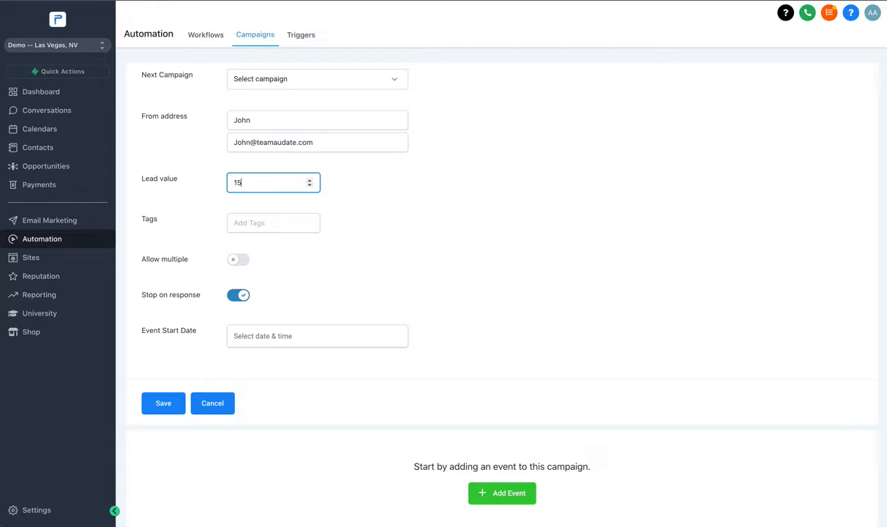
{"action": "left_click", "coordinate": [211, 208]}
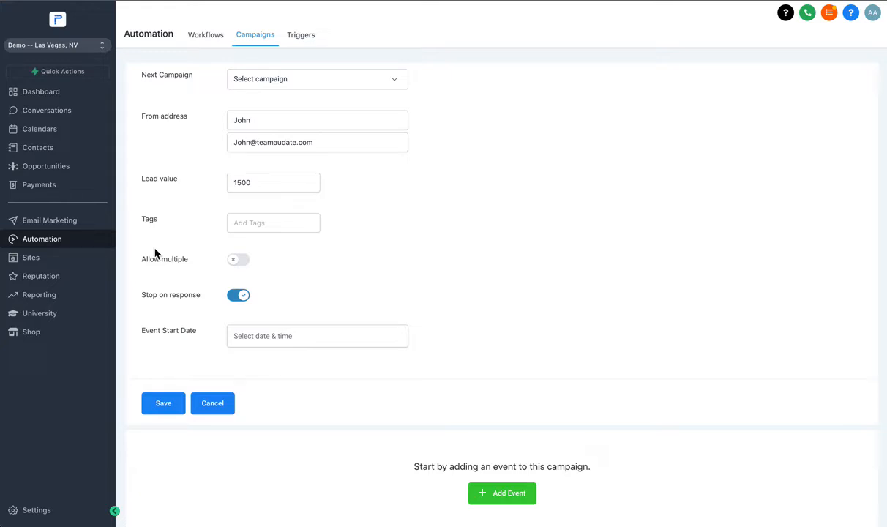
- Create the new tag "success mastermind" and assign it to the campaign
{"action": "left_click", "coordinate": [264, 226]}
{"action": "type", "text": "success masfer"}
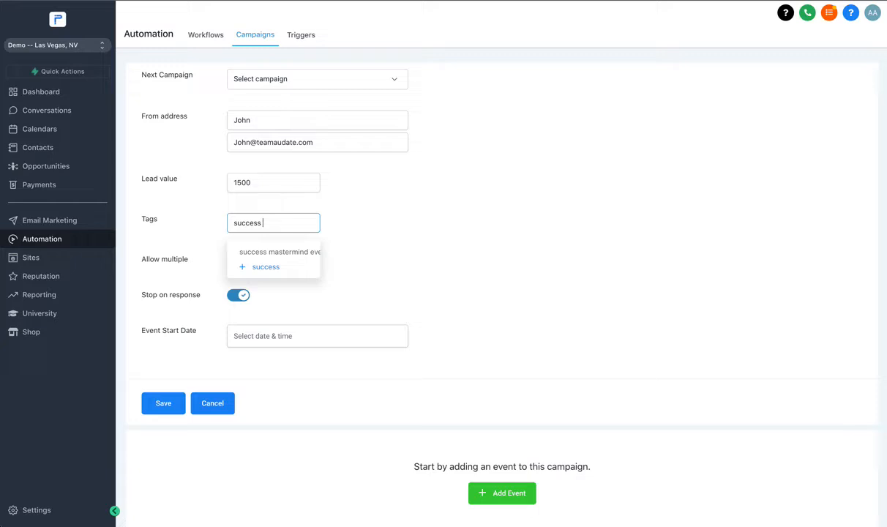
{"action": "key", "text": "BackSpace"}
{"action": "key", "text": "BackSpace"}
{"action": "key", "text": "BackSpace"}
{"action": "type", "text": "termind"}
{"action": "left_click", "coordinate": [269, 273]}
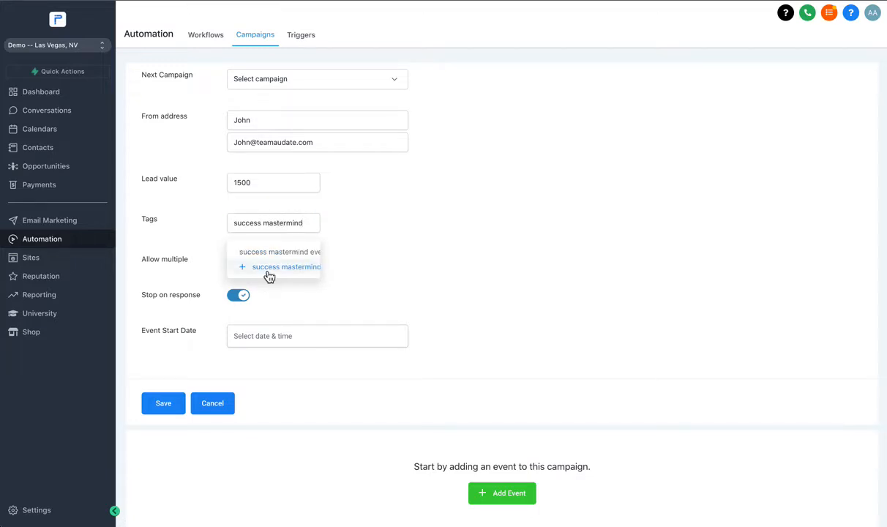
{"action": "left_click", "coordinate": [266, 274]}
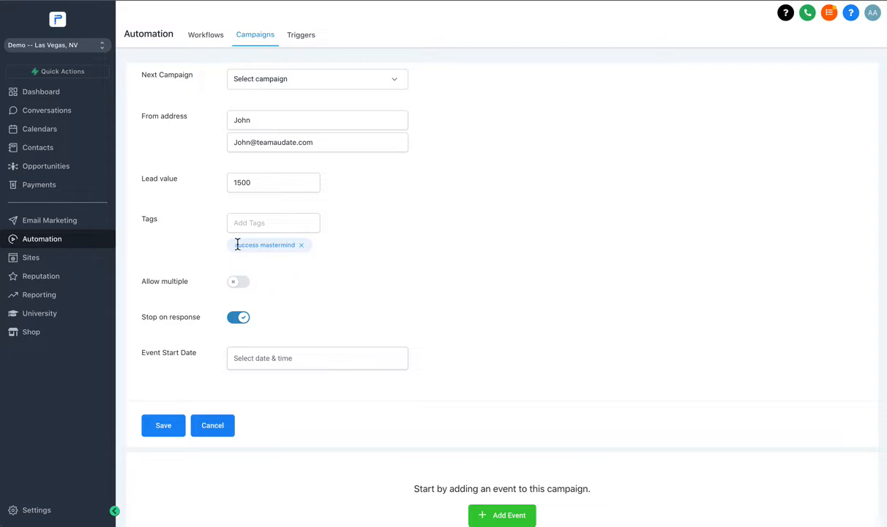
- Check the Allow multiple setting and disable Stop on response for the campaign
{"action": "scroll", "coordinate": [249, 224], "scroll_direction": "down", "scroll_amount": 1}
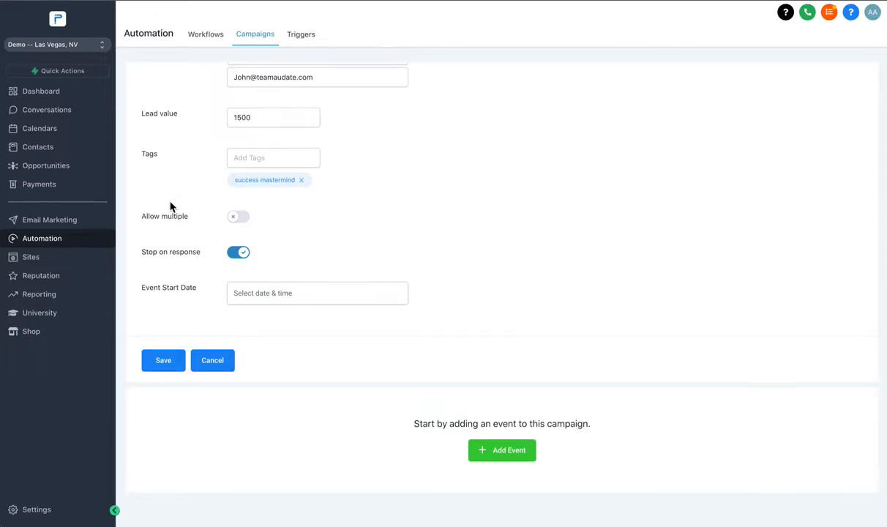
{"action": "left_click_drag", "start_coordinate": [147, 219], "coordinate": [188, 219]}
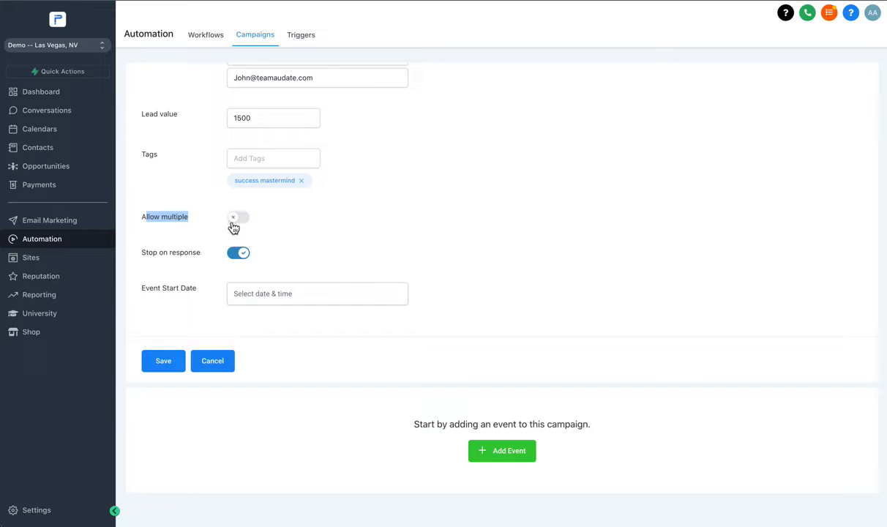
{"action": "left_click", "coordinate": [164, 256]}
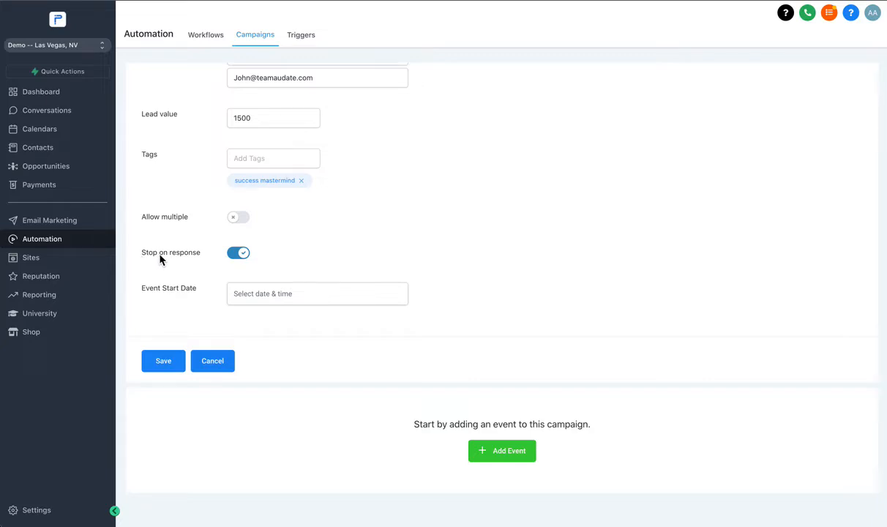
{"action": "scroll", "coordinate": [160, 259], "scroll_direction": "up", "scroll_amount": 1}
{"action": "scroll", "coordinate": [160, 259], "scroll_direction": "down", "scroll_amount": 1}
{"action": "left_click", "coordinate": [246, 263]}
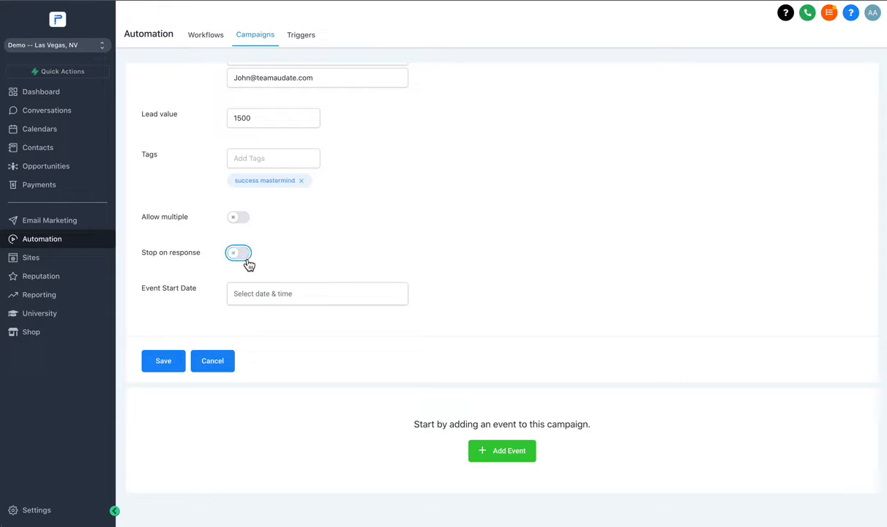
- Try event start dates of December 15, 2021 and January 1, 2022 at 12:15 AM, and clear the date
{"action": "left_click", "coordinate": [253, 300]}
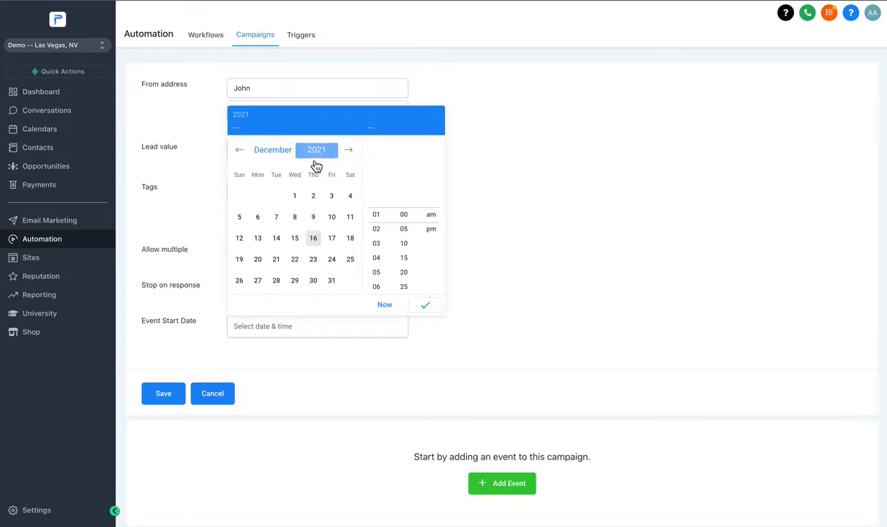
{"action": "left_click", "coordinate": [294, 238]}
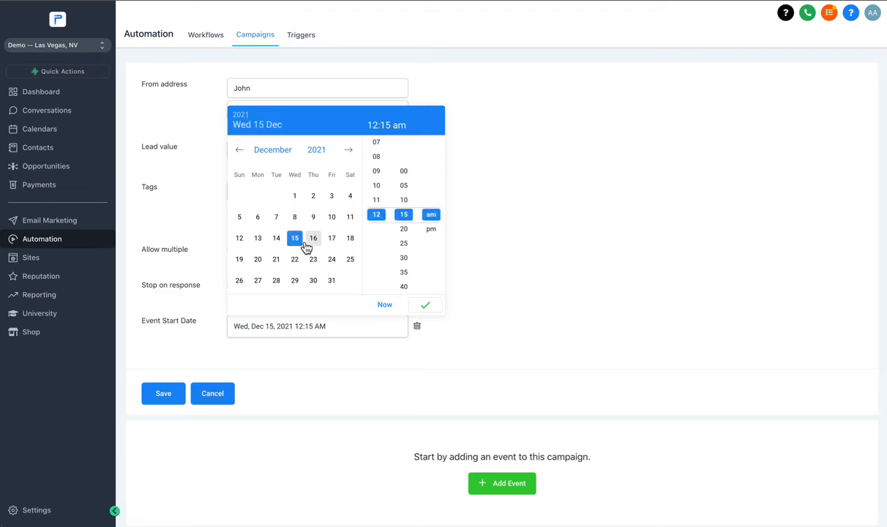
{"action": "left_click", "coordinate": [350, 154]}
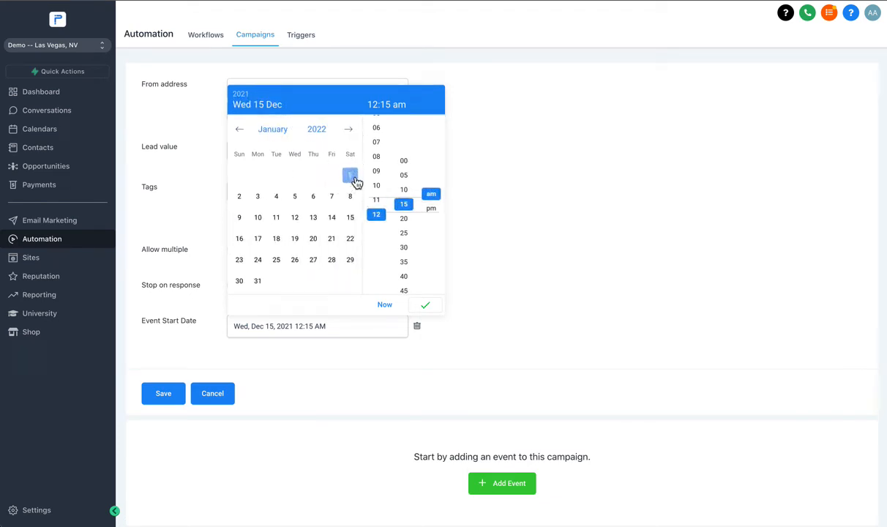
{"action": "left_click", "coordinate": [354, 179]}
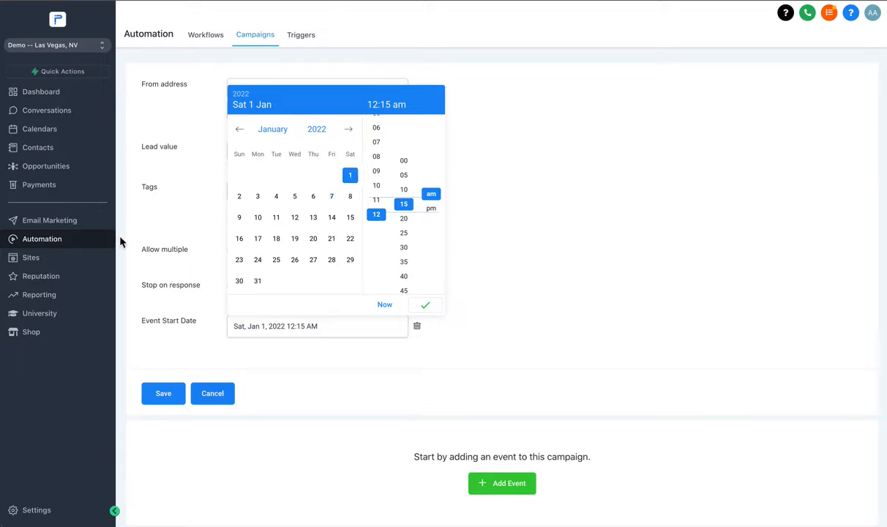
{"action": "left_click", "coordinate": [169, 239]}
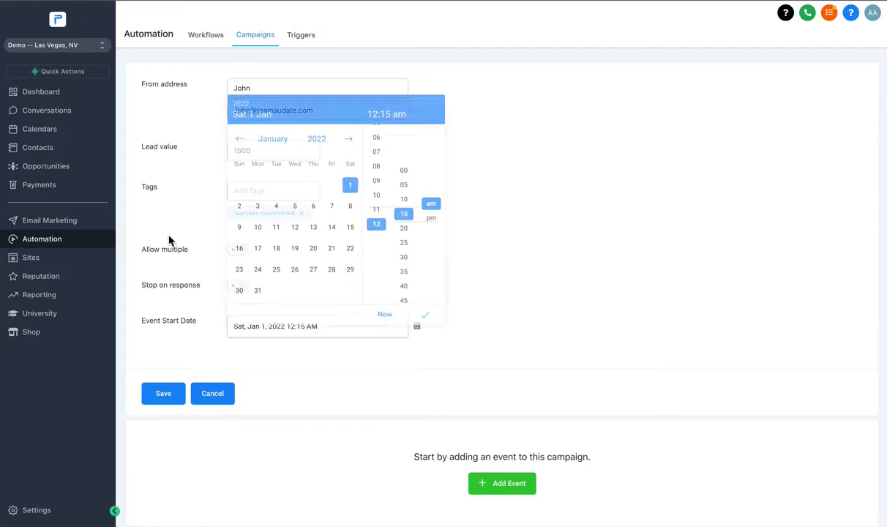
{"action": "left_click", "coordinate": [418, 326]}
- Save the campaign configuration and return to the campaign's event overview
{"action": "scroll", "coordinate": [376, 327], "scroll_direction": "up", "scroll_amount": 4}
{"action": "scroll", "coordinate": [244, 317], "scroll_direction": "down", "scroll_amount": 4}
{"action": "left_click", "coordinate": [166, 367]}
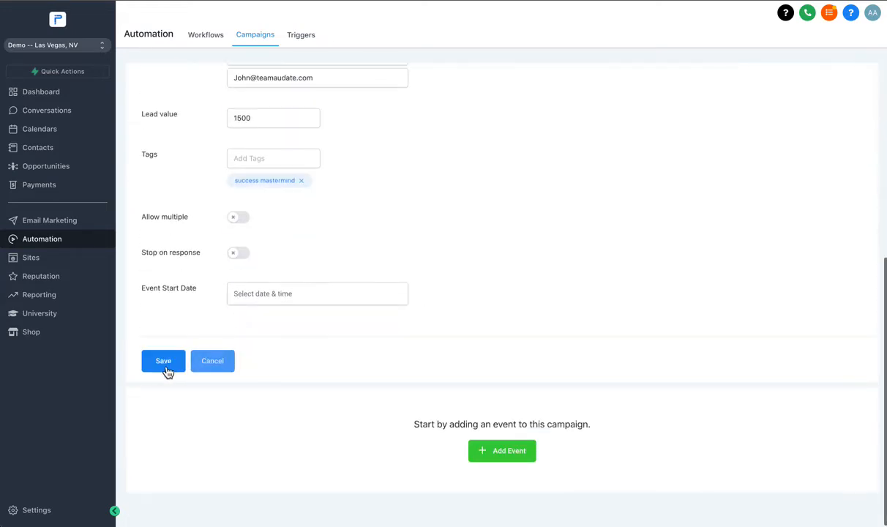
{"action": "left_click", "coordinate": [197, 362]}
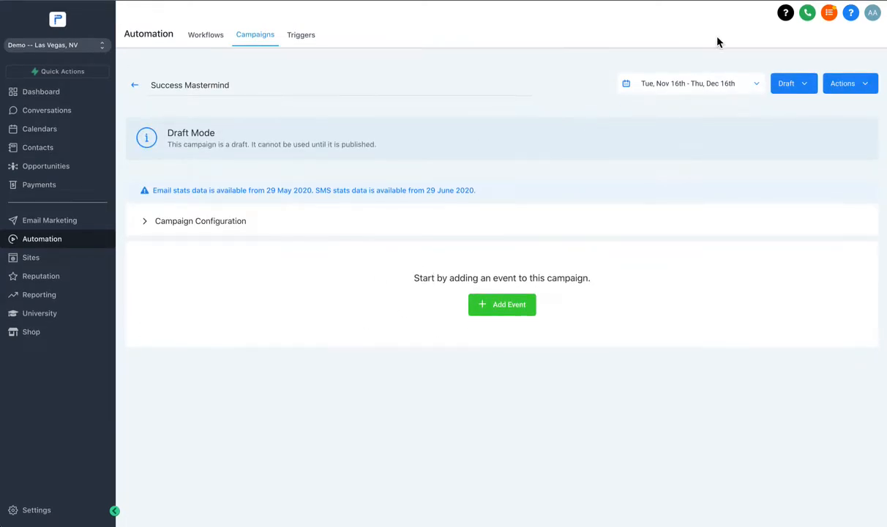
- Open the list of event types that can be added to the campaign
{"action": "left_click", "coordinate": [488, 306]}
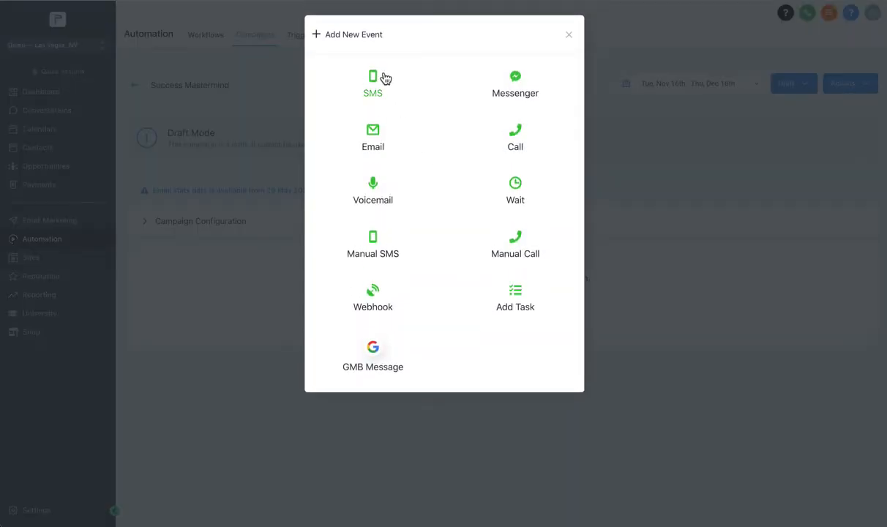
{"action": "left_click", "coordinate": [568, 35]}
{"action": "left_click", "coordinate": [505, 305]}
{"action": "left_click", "coordinate": [3, 300]}
{"action": "left_click", "coordinate": [11, 223]}
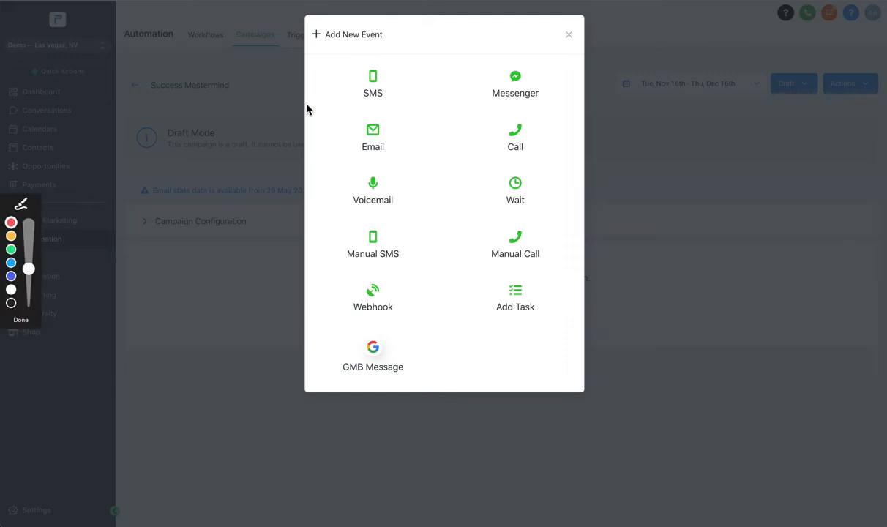
{"action": "mouse_move", "coordinate": [392, 55]}
{"action": "left_mouse_down"}
{"action": "mouse_move", "coordinate": [326, 56]}
{"action": "mouse_move", "coordinate": [323, 93]}
{"action": "mouse_move", "coordinate": [437, 53]}
{"action": "mouse_move", "coordinate": [434, 122]}
{"action": "left_mouse_up"}
{"action": "mouse_move", "coordinate": [329, 187]}
{"action": "left_mouse_down"}
{"action": "mouse_move", "coordinate": [401, 227]}
{"action": "mouse_move", "coordinate": [423, 194]}
{"action": "left_mouse_up"}
{"action": "mouse_move", "coordinate": [521, 57]}
{"action": "left_mouse_down"}
{"action": "mouse_move", "coordinate": [515, 104]}
{"action": "mouse_move", "coordinate": [511, 40]}
{"action": "left_mouse_up"}
{"action": "mouse_move", "coordinate": [499, 111]}
{"action": "left_mouse_down"}
{"action": "mouse_move", "coordinate": [480, 109]}
{"action": "mouse_move", "coordinate": [553, 126]}
{"action": "mouse_move", "coordinate": [499, 123]}
{"action": "left_mouse_up"}
{"action": "mouse_move", "coordinate": [499, 125]}
{"action": "left_mouse_down"}
{"action": "mouse_move", "coordinate": [483, 145]}
{"action": "mouse_move", "coordinate": [548, 155]}
{"action": "mouse_move", "coordinate": [516, 120]}
{"action": "left_mouse_up"}
{"action": "left_click", "coordinate": [29, 320]}
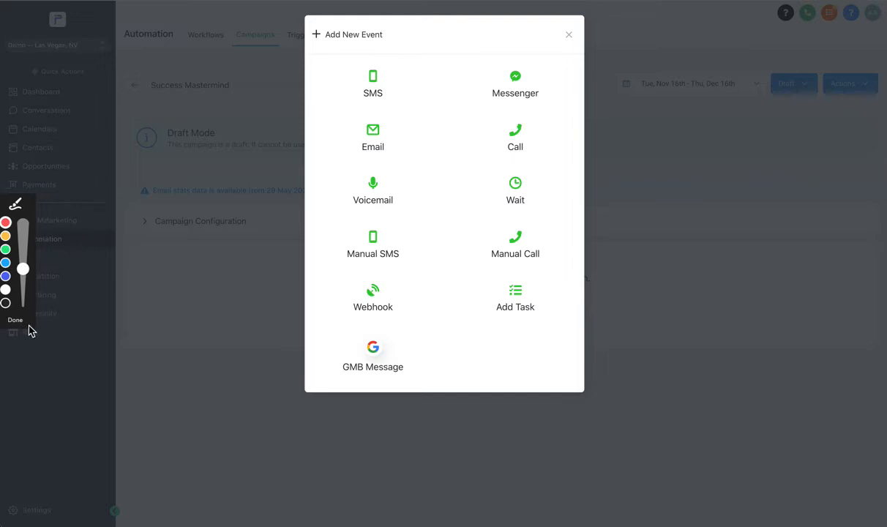
- Add a call event to the campaign with the whisper message "You have a new lead"
{"action": "left_click", "coordinate": [512, 139]}
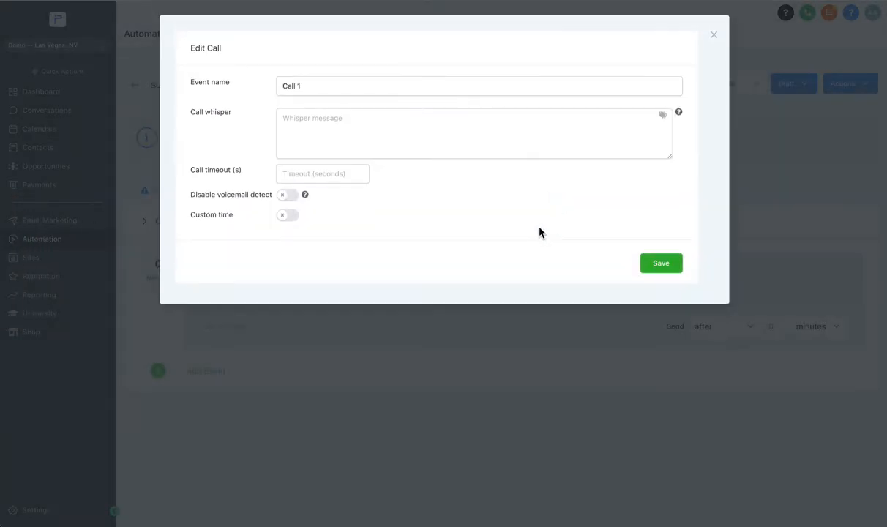
{"action": "left_click", "coordinate": [357, 130]}
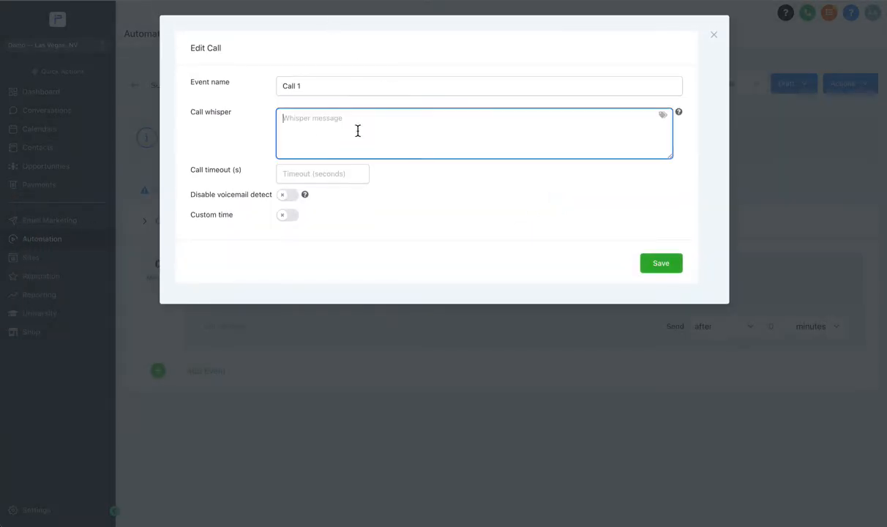
{"action": "type", "text": "You habe"}
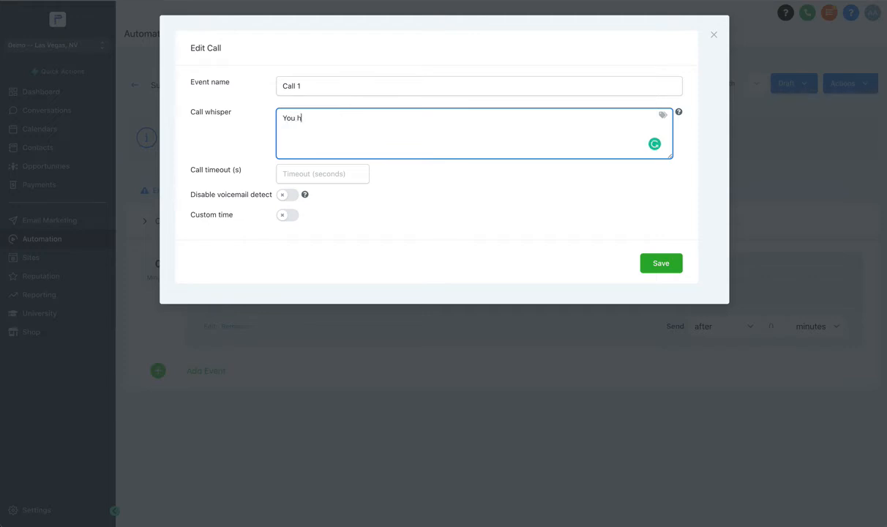
{"action": "key", "text": "BackSpace"}
{"action": "key", "text": "BackSpace"}
{"action": "type", "text": "ve a new lead"}
- Append the contact's Full Name merge field to the call whisper and save the call event
{"action": "left_click", "coordinate": [662, 117]}
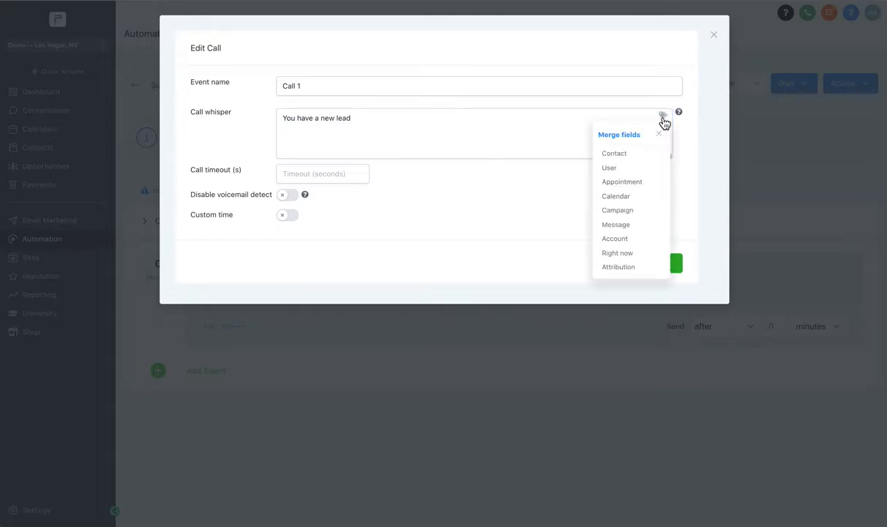
{"action": "left_click", "coordinate": [616, 155]}
{"action": "left_click", "coordinate": [695, 160]}
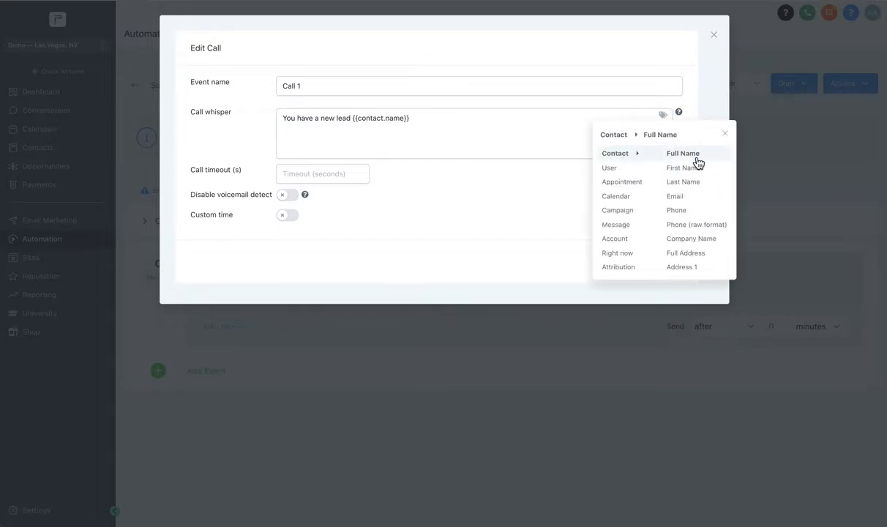
{"action": "left_click", "coordinate": [345, 131]}
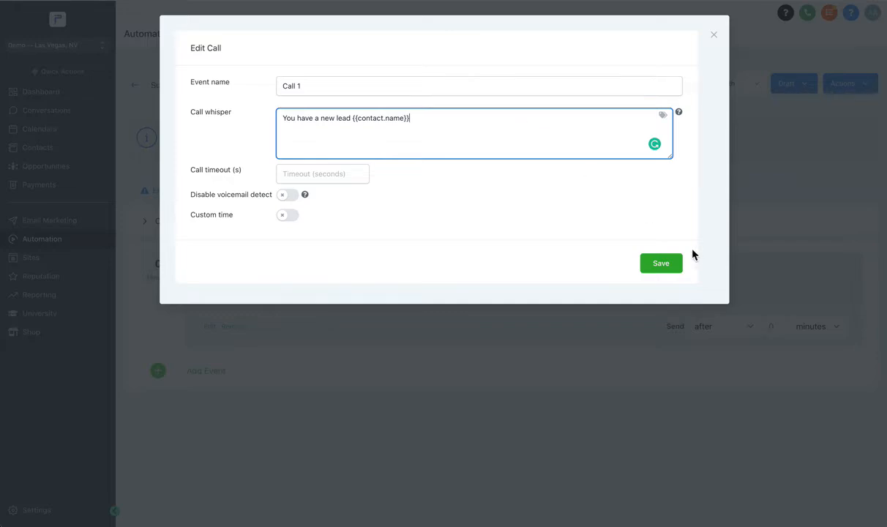
{"action": "left_click", "coordinate": [667, 262]}
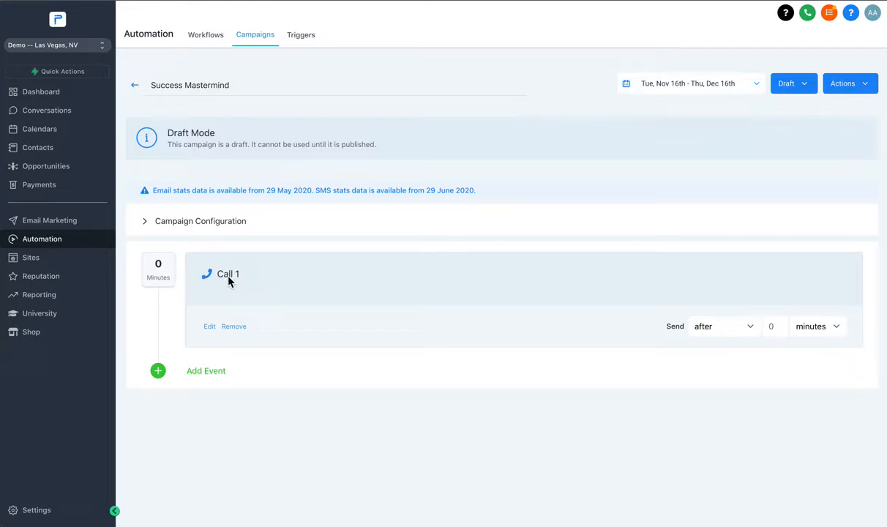
- Schedule the Call 1 event to be sent after 1 day
{"action": "left_click", "coordinate": [772, 325]}
{"action": "type", "text": "1"}
{"action": "left_click", "coordinate": [836, 328]}
{"action": "left_click", "coordinate": [807, 348]}
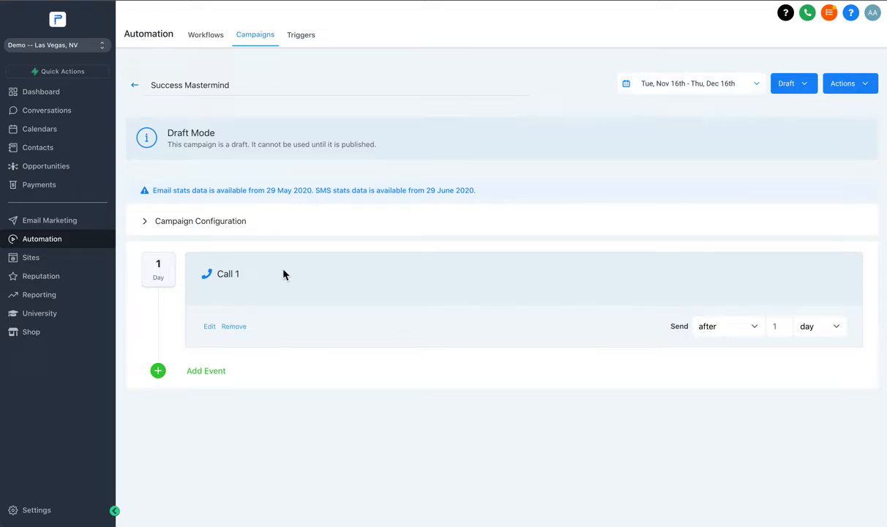
- Remove the Call 1 event from the campaign
{"action": "left_click", "coordinate": [205, 372]}
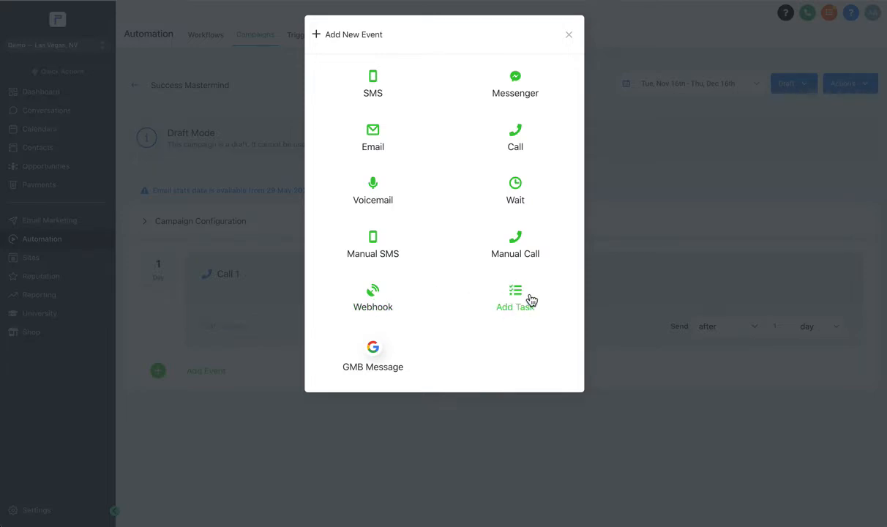
{"action": "left_click", "coordinate": [568, 34]}
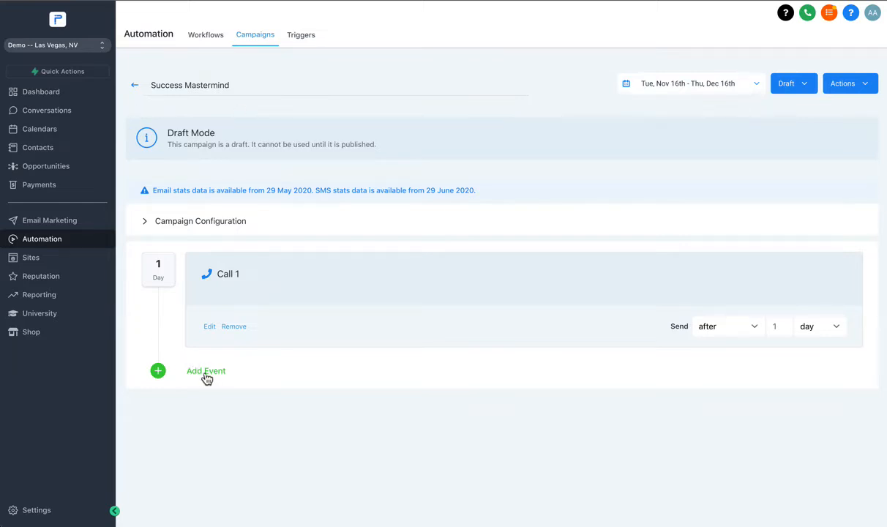
{"action": "left_click", "coordinate": [233, 326]}
- Add an SMS event and start its message with "Hi" followed by the contact's First Name custom value
{"action": "left_click", "coordinate": [518, 305]}
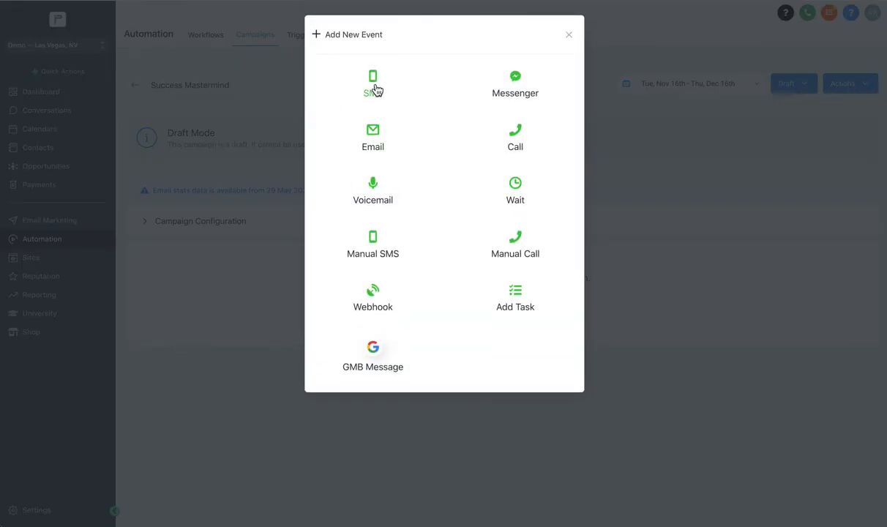
{"action": "left_click", "coordinate": [374, 82]}
{"action": "left_click", "coordinate": [278, 202]}
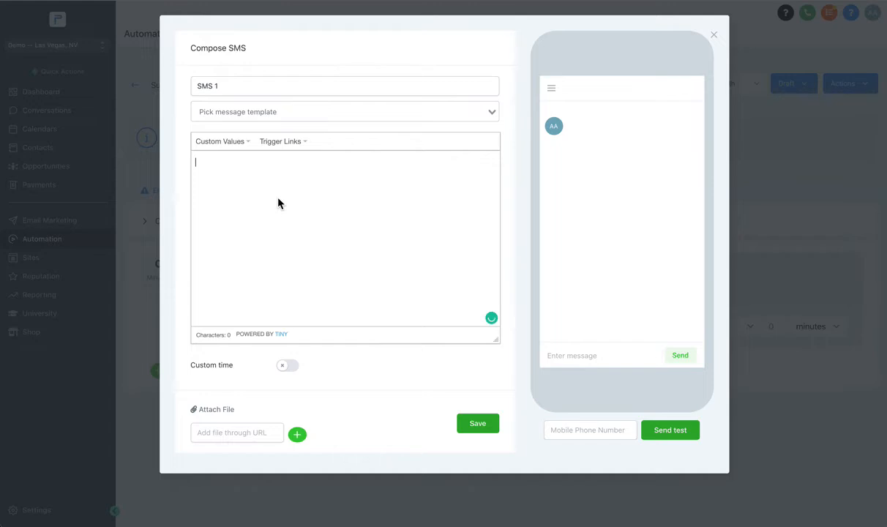
{"action": "type", "text": "Hi"}
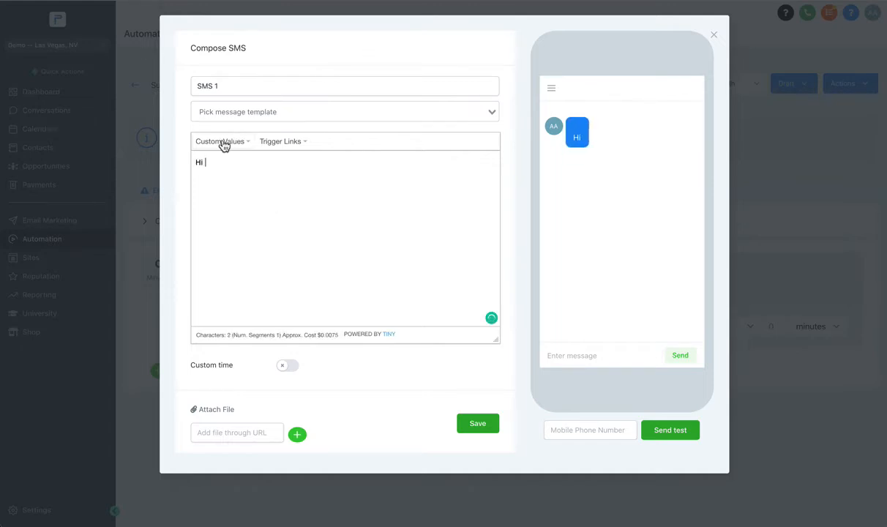
{"action": "left_click", "coordinate": [224, 141]}
{"action": "mouse_move", "coordinate": [228, 165]}
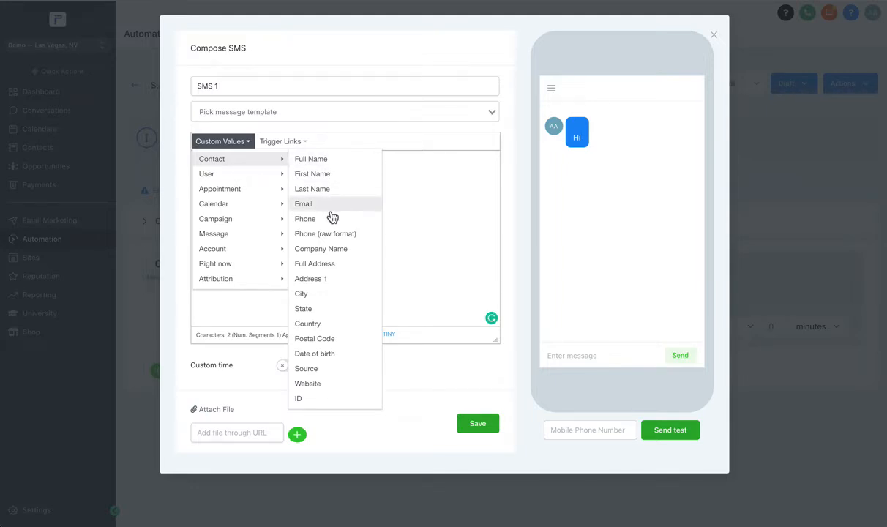
{"action": "left_click", "coordinate": [312, 175]}
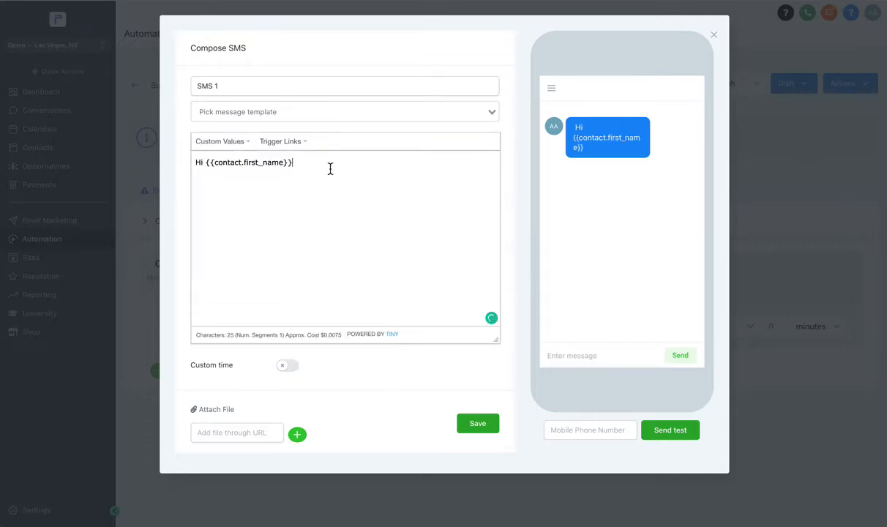
- Continue the SMS message with ", it was a pleasure to connect with you at Success Mastermind."
{"action": "type", "text": ", it was a"}
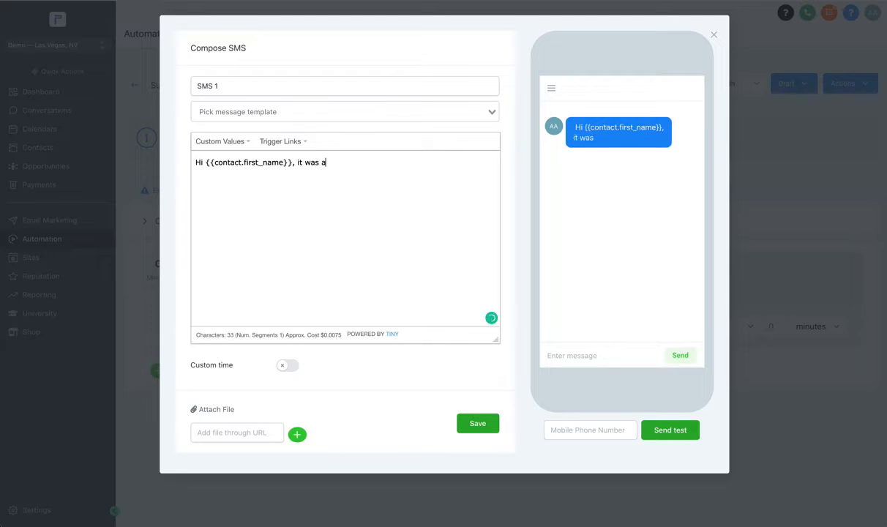
{"action": "type", "text": " pleasure to con"}
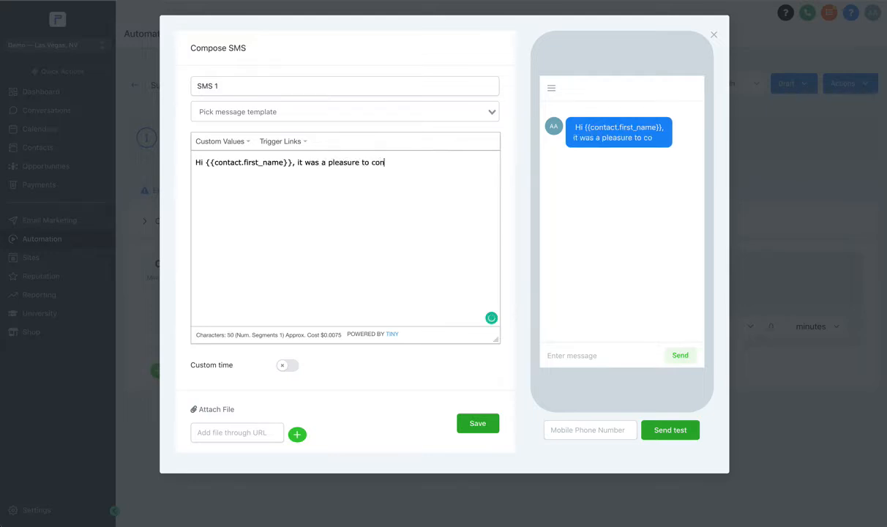
{"action": "type", "text": "nect with you a"}
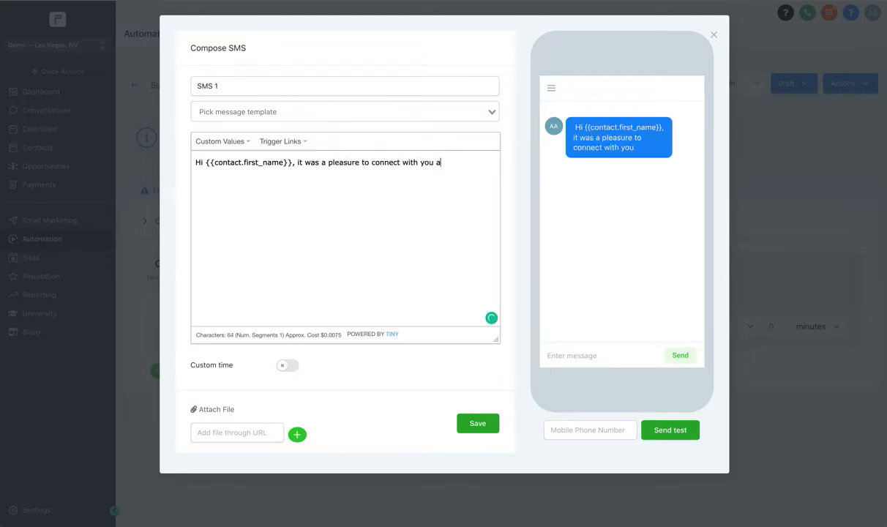
{"action": "type", "text": "t Success Mas"}
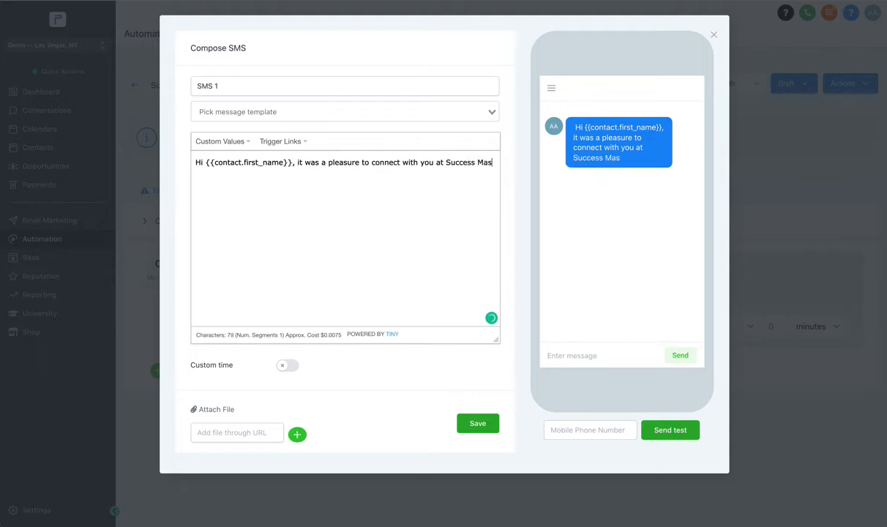
{"action": "type", "text": "termind. I wi"}
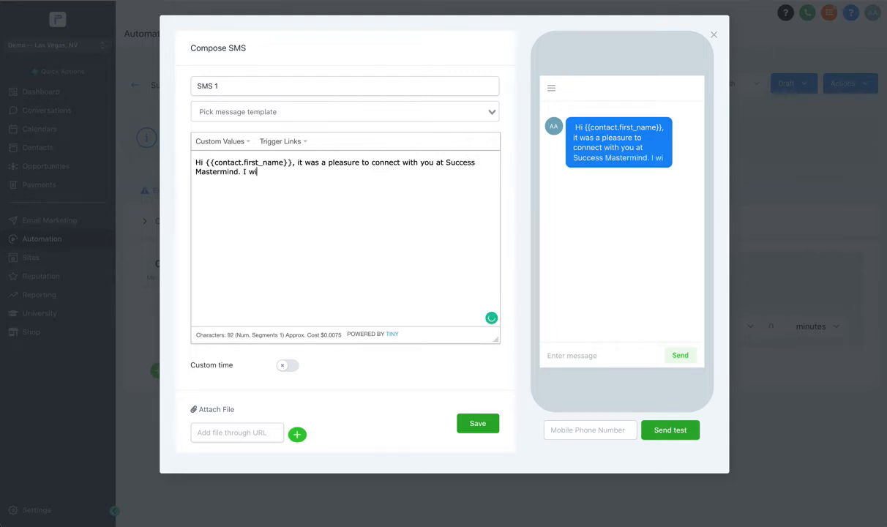
{"action": "type", "text": "uld l"}
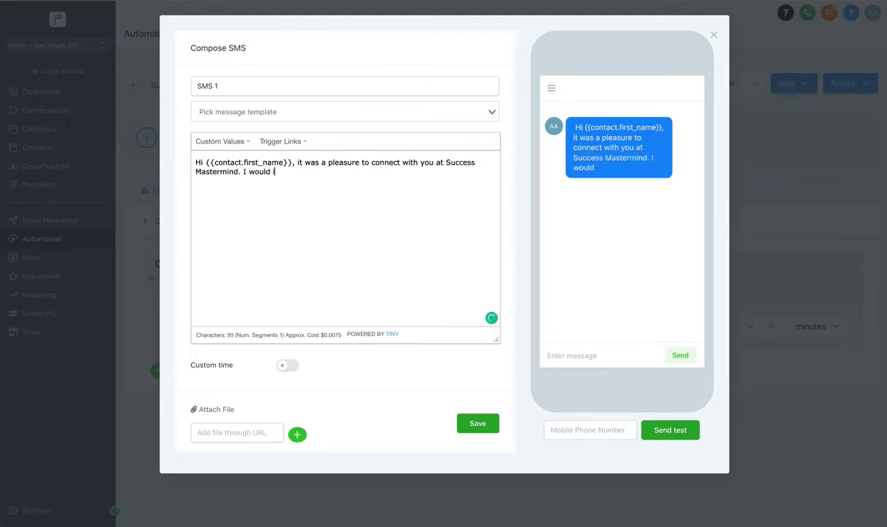
{"action": "type", "text": "ove to jh"}
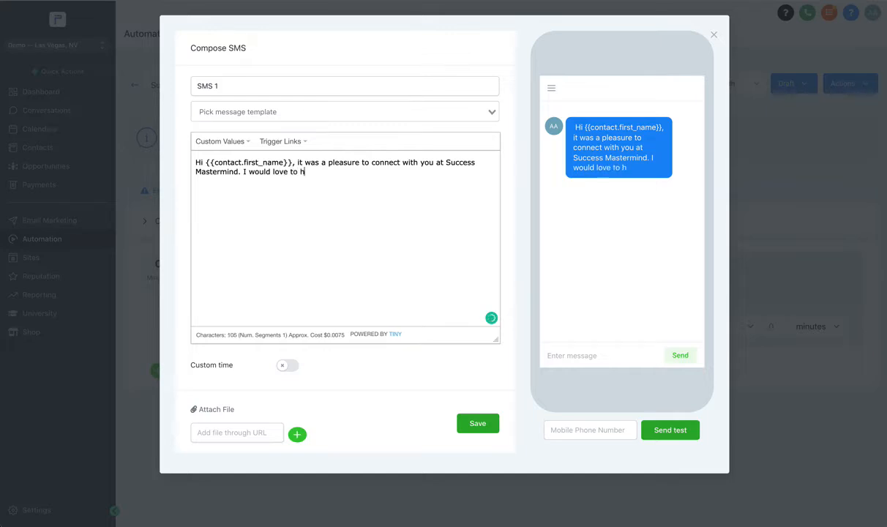
{"action": "type", "text": "op on a call to"}
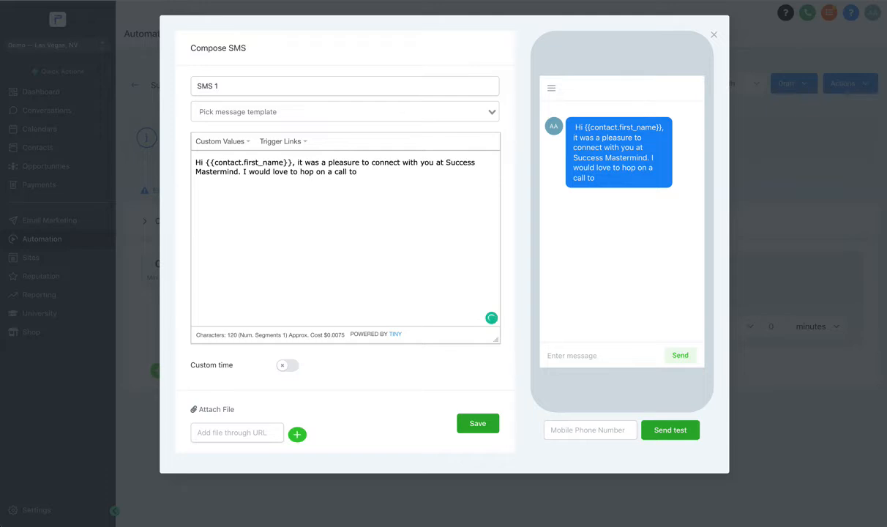
{"action": "type", "text": "learn more about your giral"}
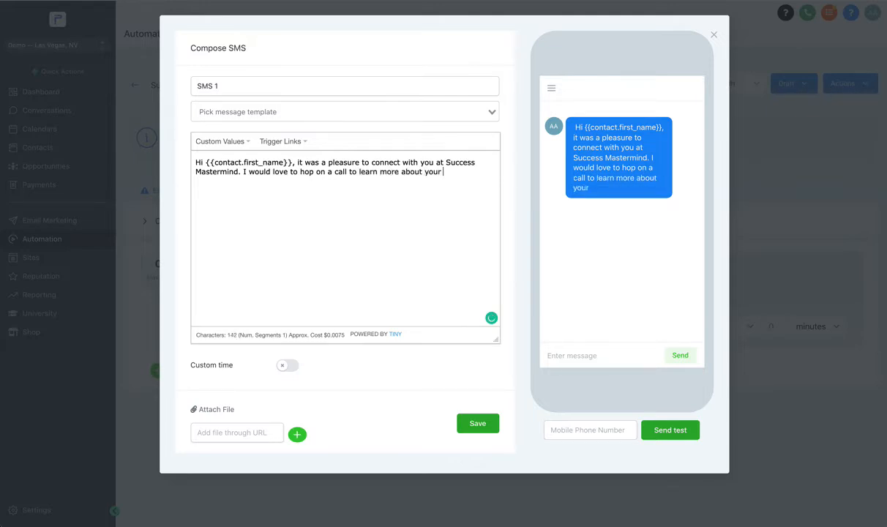
- Finish the SMS message with "I would love to hop on a call to learn more about your goals." and save the event
{"action": "key", "text": "BackSpace"}
{"action": "key", "text": "BackSpace"}
{"action": "key", "text": "BackSpace"}
{"action": "key", "text": "BackSpace"}
{"action": "type", "text": "oals."}
{"action": "left_click", "coordinate": [594, 430]}
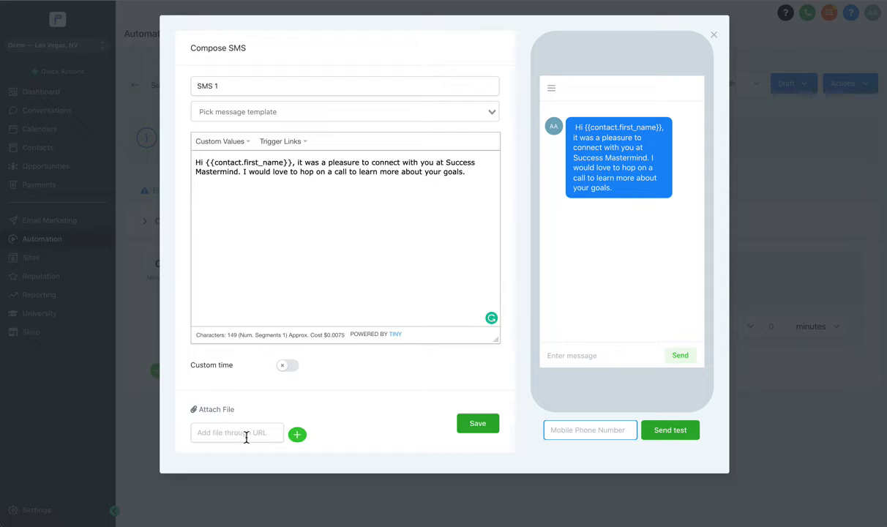
{"action": "left_click", "coordinate": [483, 423]}
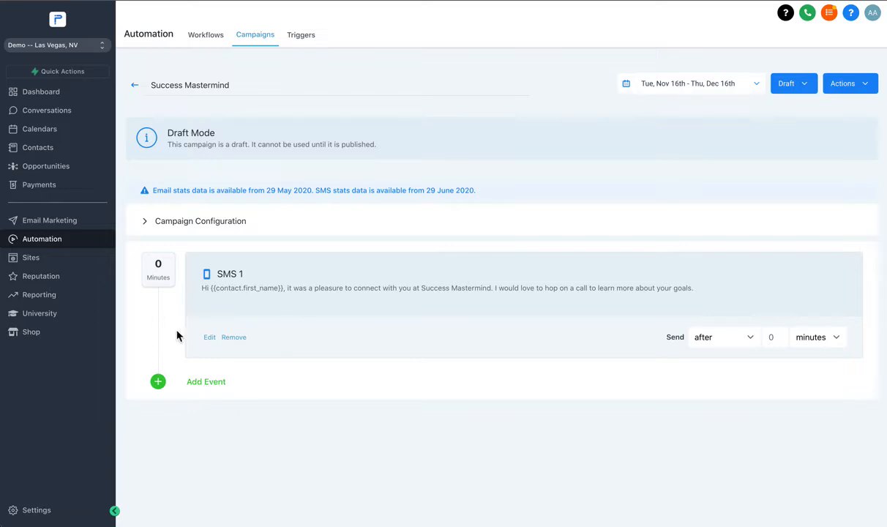
- Enable Stop on response in the campaign configuration and save the configuration
{"action": "left_click", "coordinate": [214, 220]}
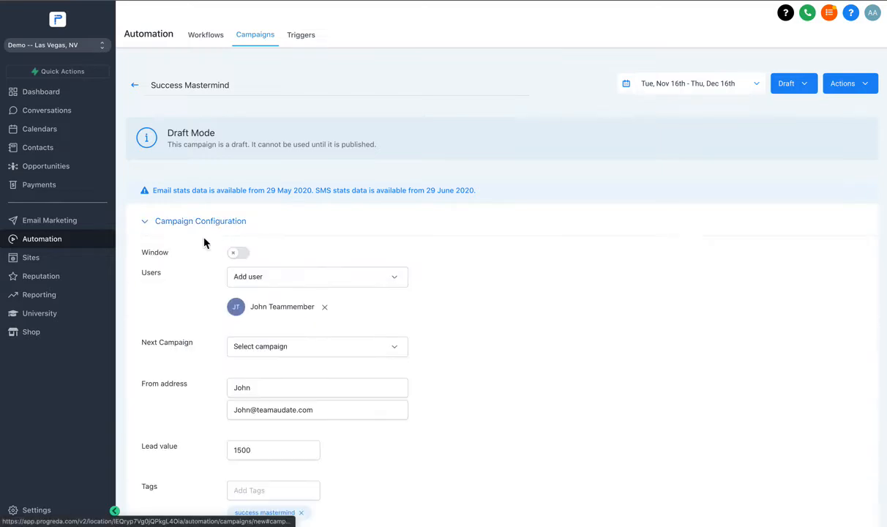
{"action": "scroll", "coordinate": [204, 245], "scroll_direction": "down", "scroll_amount": 4}
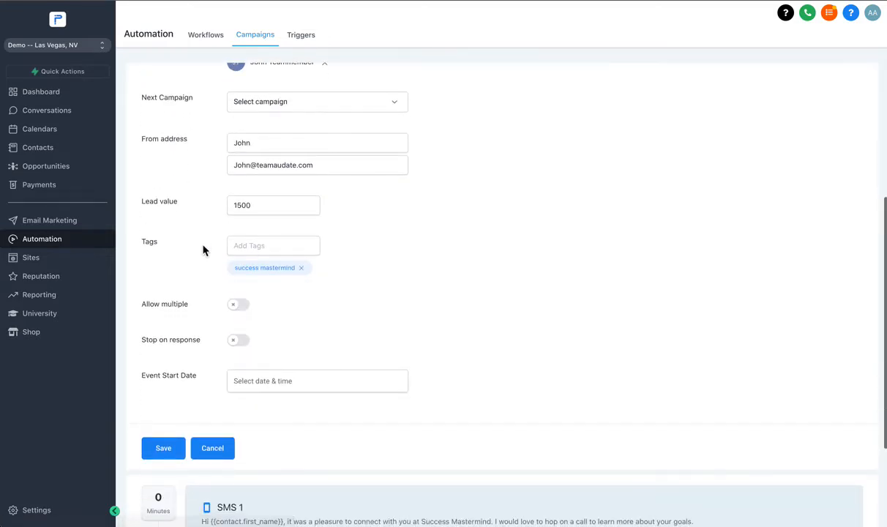
{"action": "left_click", "coordinate": [239, 341]}
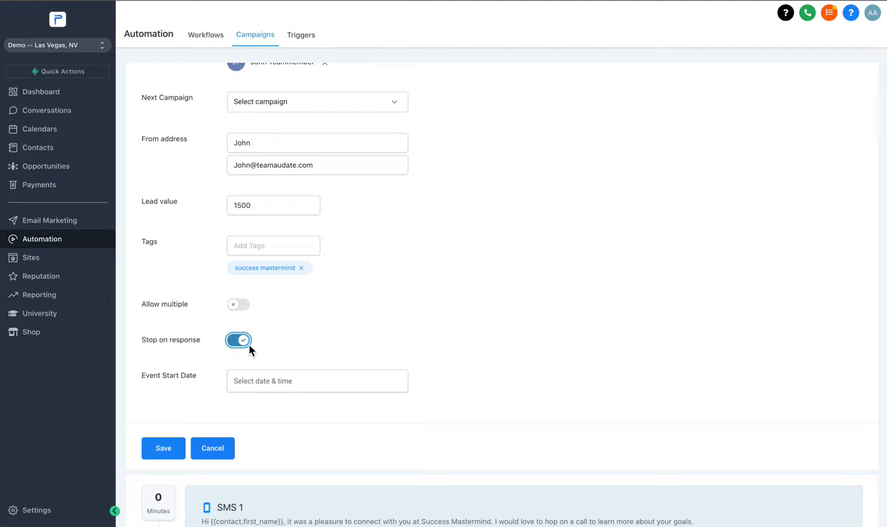
{"action": "left_click", "coordinate": [164, 449]}
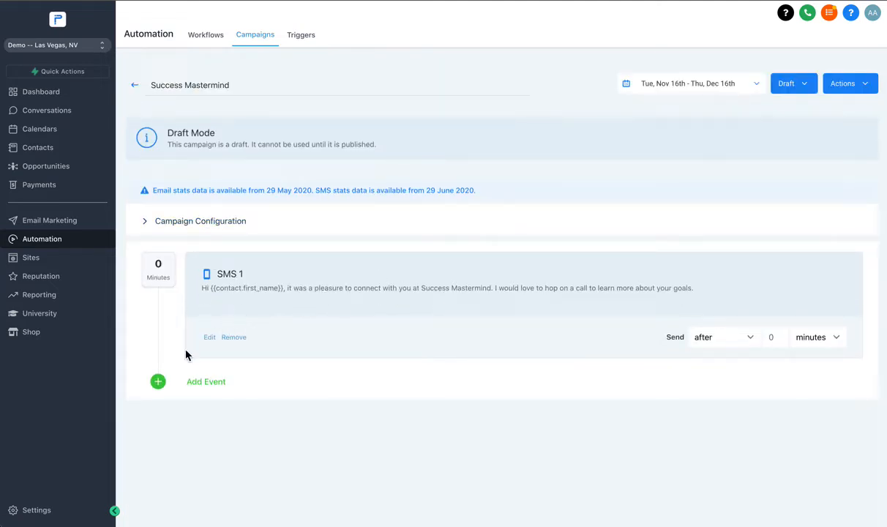
- Add a voicemail event to the campaign and save it without an audio file
{"action": "left_click", "coordinate": [208, 383]}
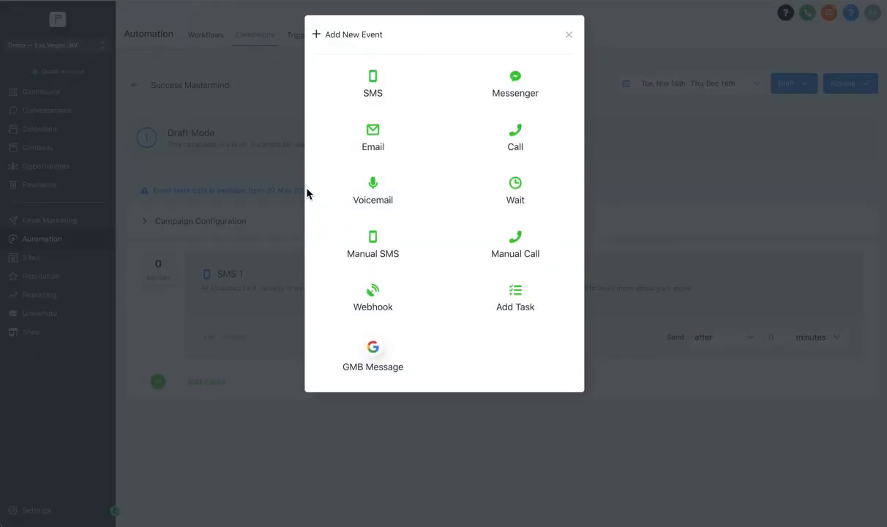
{"action": "left_click", "coordinate": [373, 190]}
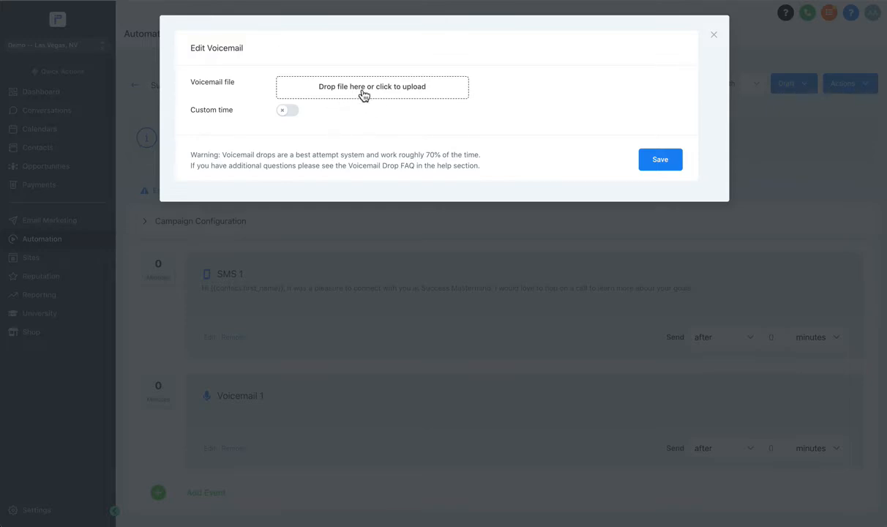
{"action": "left_click", "coordinate": [671, 160]}
- Schedule the Voicemail 1 event to be sent after 5 hours
{"action": "scroll", "coordinate": [255, 404], "scroll_direction": "down", "scroll_amount": 1}
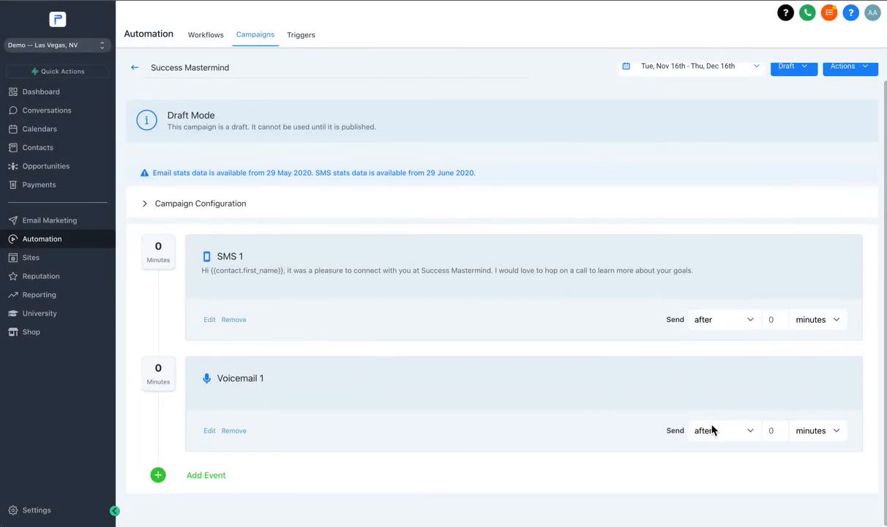
{"action": "left_click", "coordinate": [733, 435]}
{"action": "left_click", "coordinate": [769, 433]}
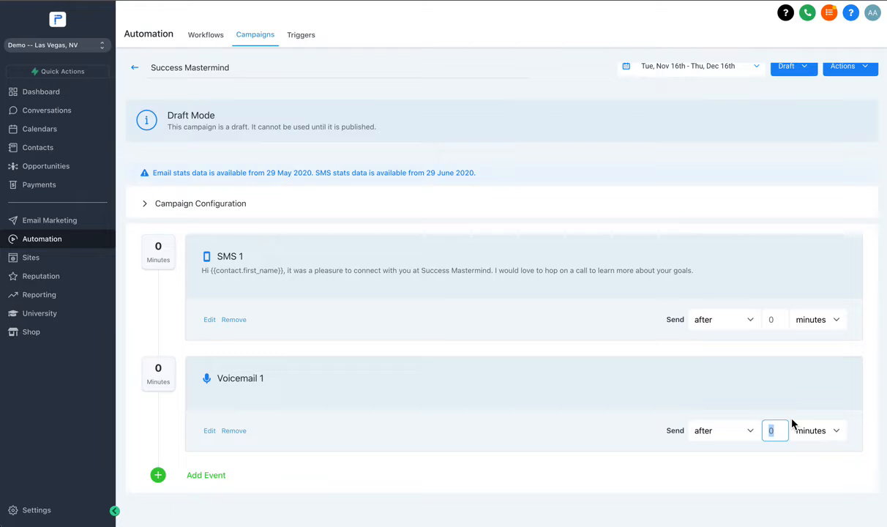
{"action": "type", "text": "5"}
{"action": "left_click", "coordinate": [816, 430]}
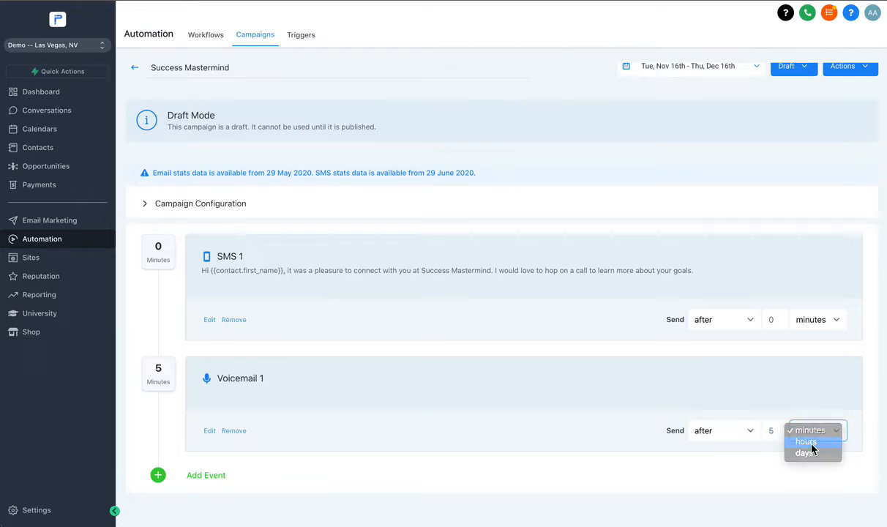
{"action": "left_click", "coordinate": [806, 442]}
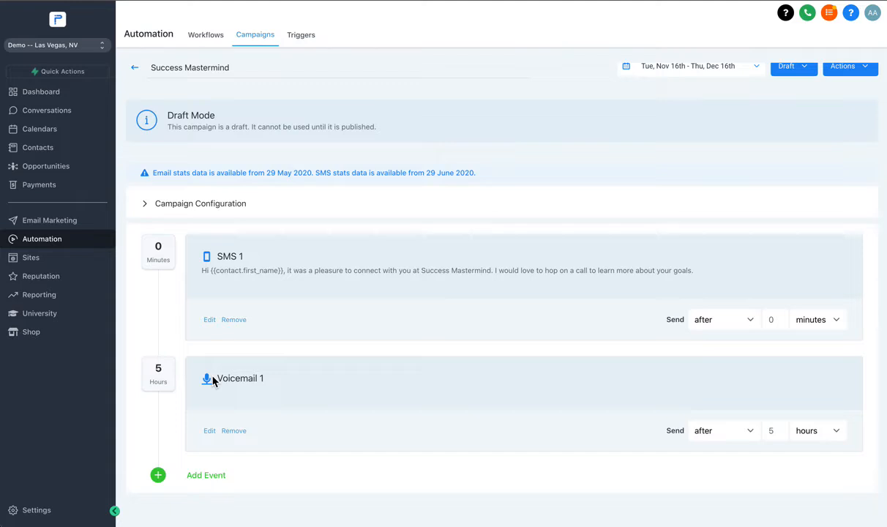
- Add an email event to the campaign
{"action": "left_click", "coordinate": [198, 476]}
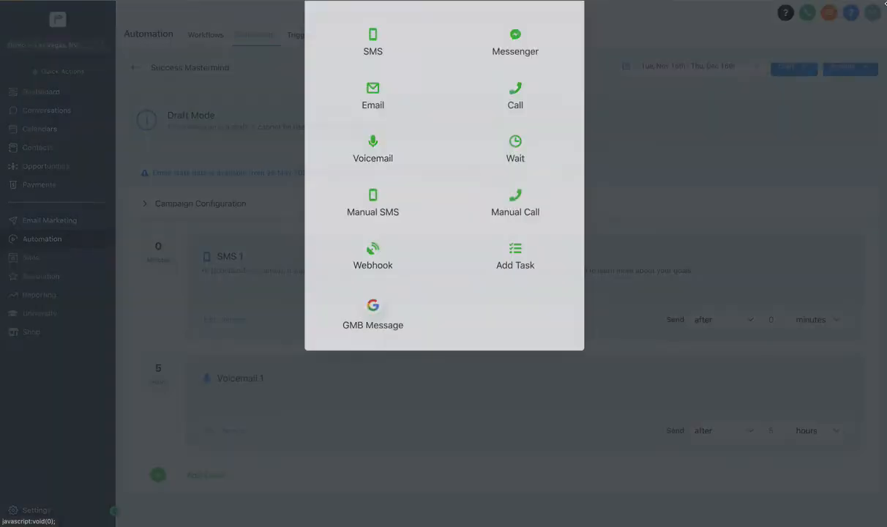
{"action": "left_click", "coordinate": [373, 135]}
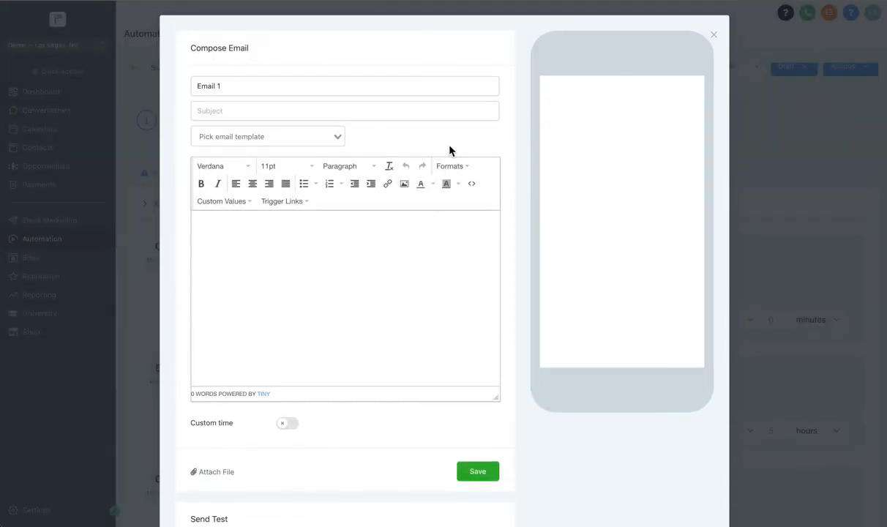
{"action": "left_click", "coordinate": [242, 287]}
{"action": "type", "text": "Hi"}
{"action": "left_click", "coordinate": [241, 203]}
{"action": "mouse_move", "coordinate": [252, 221]}
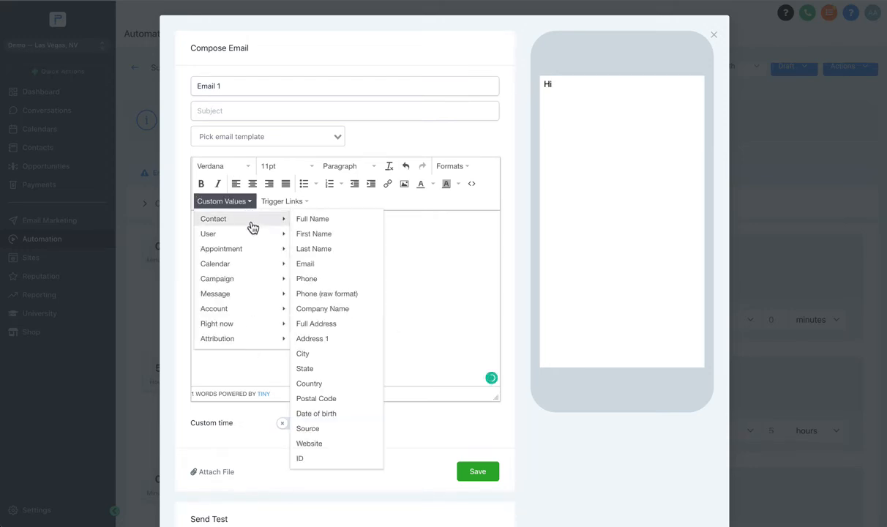
{"action": "left_click", "coordinate": [317, 234]}
{"action": "key", "text": "ctrl+a"}
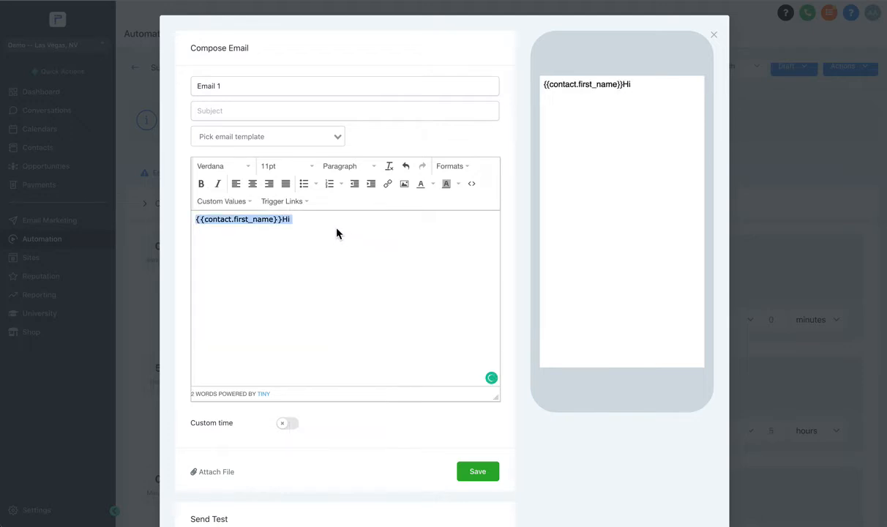
{"action": "key", "text": "BackSpace"}
- Begin the email body with the greeting "Hi {{contact.first_name}}", using the contact's first name custom value
{"action": "left_click", "coordinate": [230, 203]}
{"action": "mouse_move", "coordinate": [275, 223]}
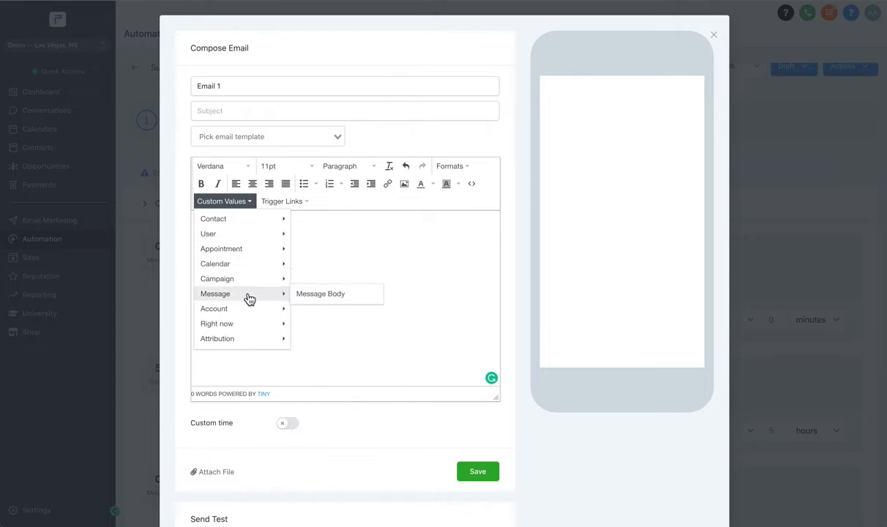
{"action": "mouse_move", "coordinate": [245, 329]}
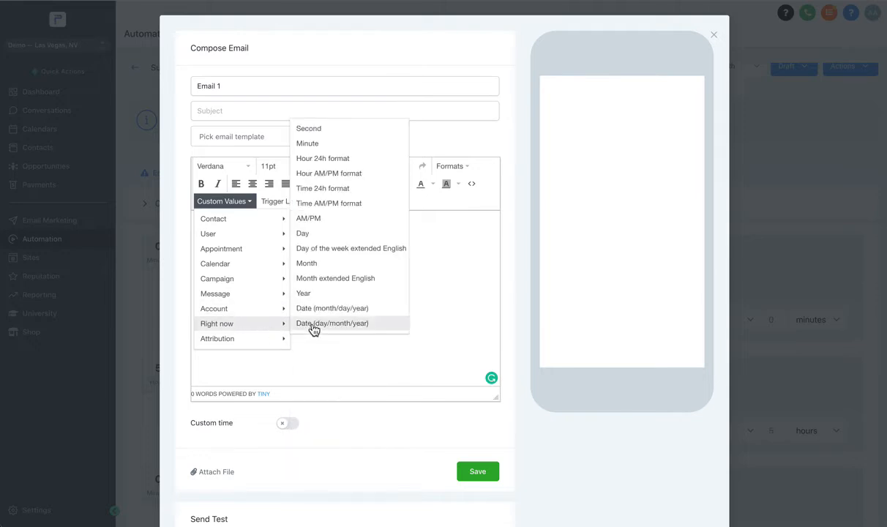
{"action": "mouse_move", "coordinate": [247, 308]}
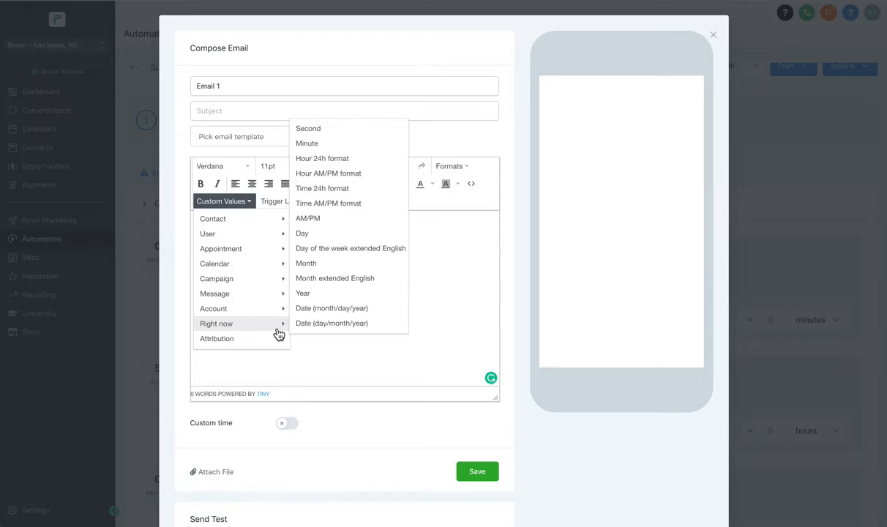
{"action": "mouse_move", "coordinate": [233, 218]}
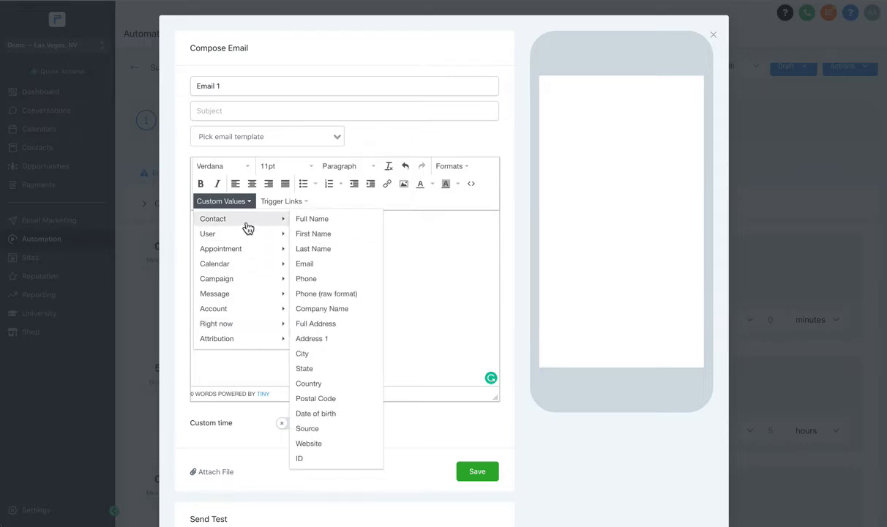
{"action": "left_click", "coordinate": [326, 234]}
{"action": "type", "text": "Hi {{contact.first_name}} "}
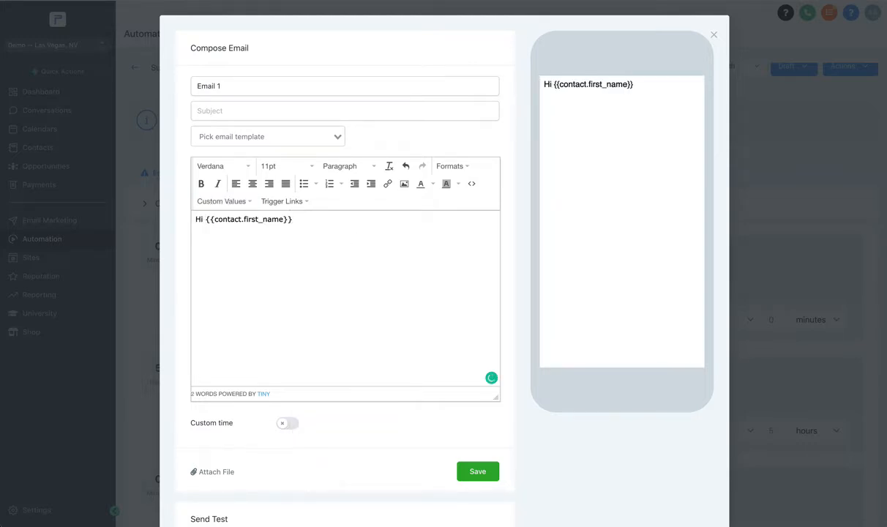
{"action": "type", "text": "It was awesome meeting y"}
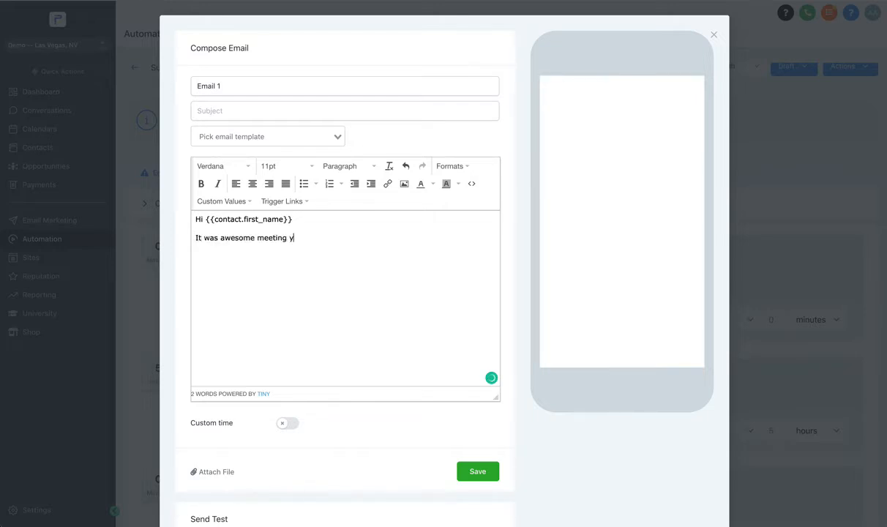
{"action": "type", "text": "ou at Success"}
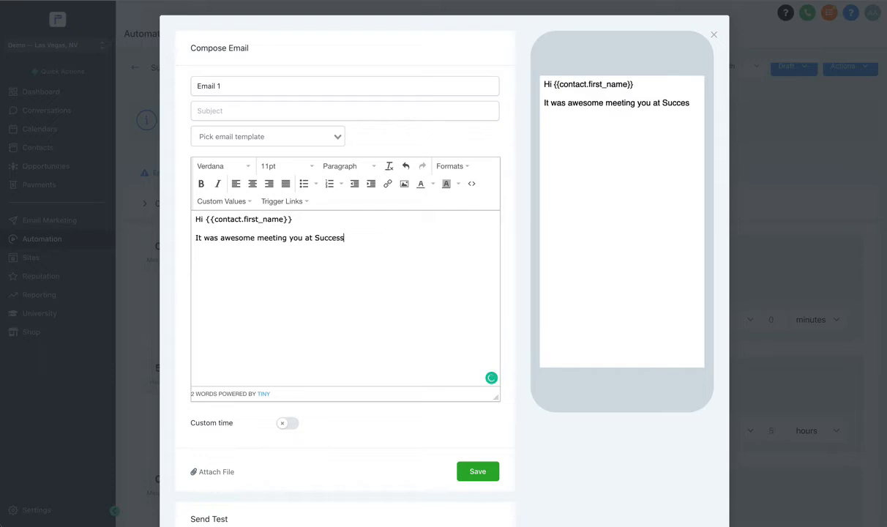
{"action": "type", "text": " Mastermind, "}
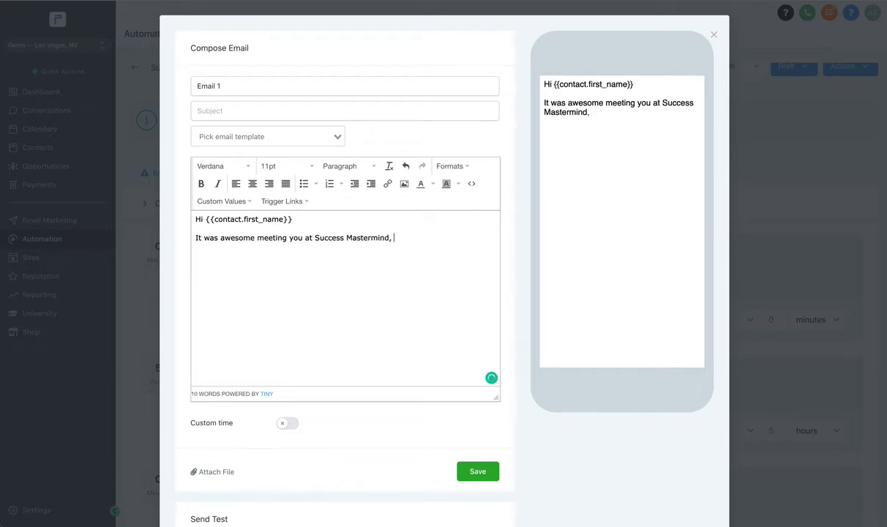
{"action": "type", "text": "lets hop on a call this w"}
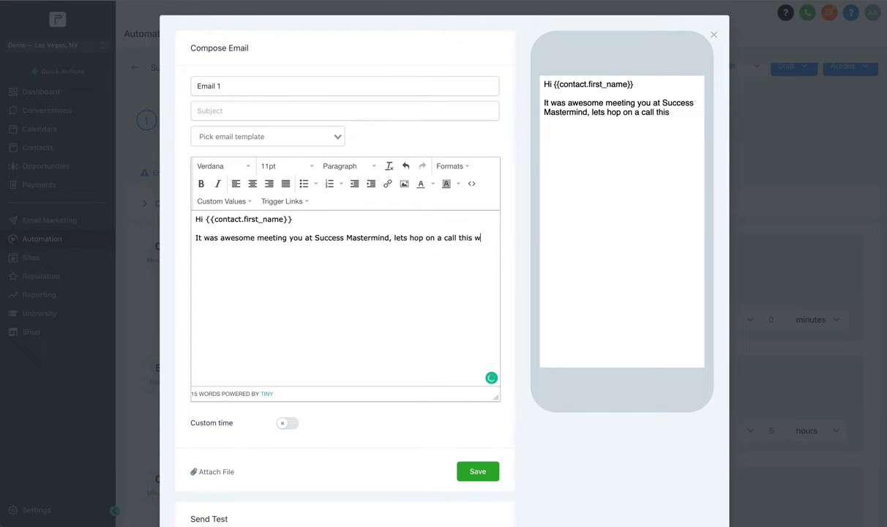
{"action": "type", "text": "eek."}
- Set the email subject to "Lets connect soon?" and save the email event
{"action": "scroll", "coordinate": [267, 270], "scroll_direction": "down", "scroll_amount": 3}
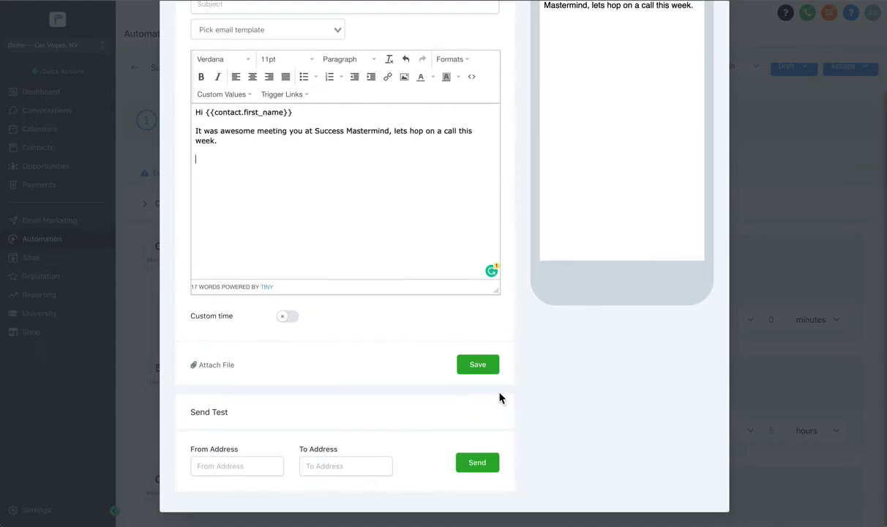
{"action": "scroll", "coordinate": [218, 388], "scroll_direction": "up", "scroll_amount": 1}
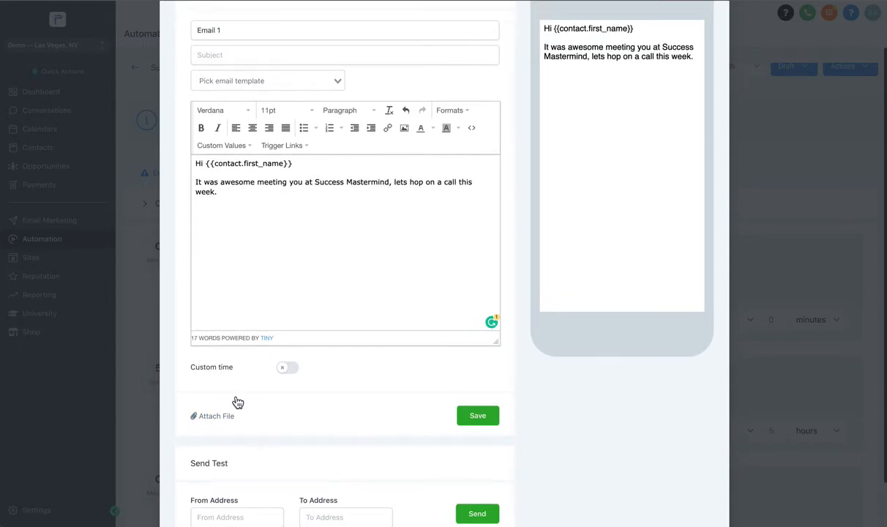
{"action": "scroll", "coordinate": [267, 259], "scroll_direction": "up", "scroll_amount": 1}
{"action": "left_click", "coordinate": [477, 485]}
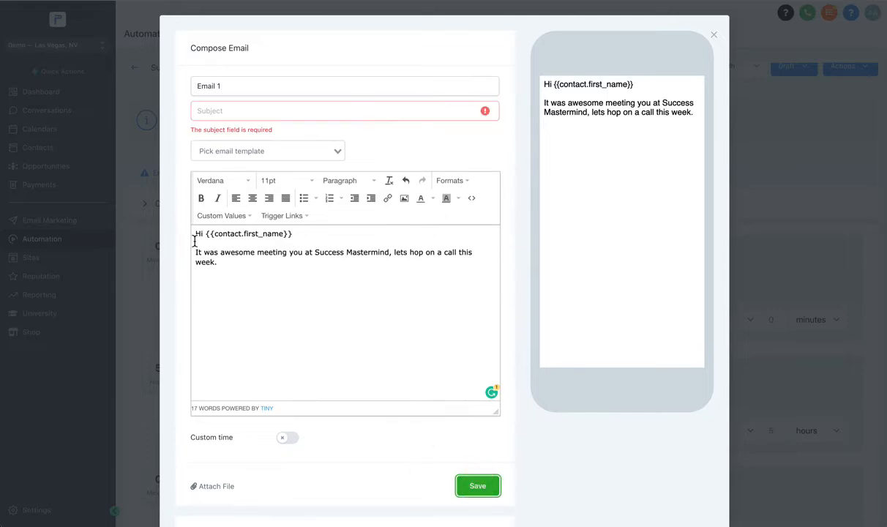
{"action": "left_click", "coordinate": [235, 117]}
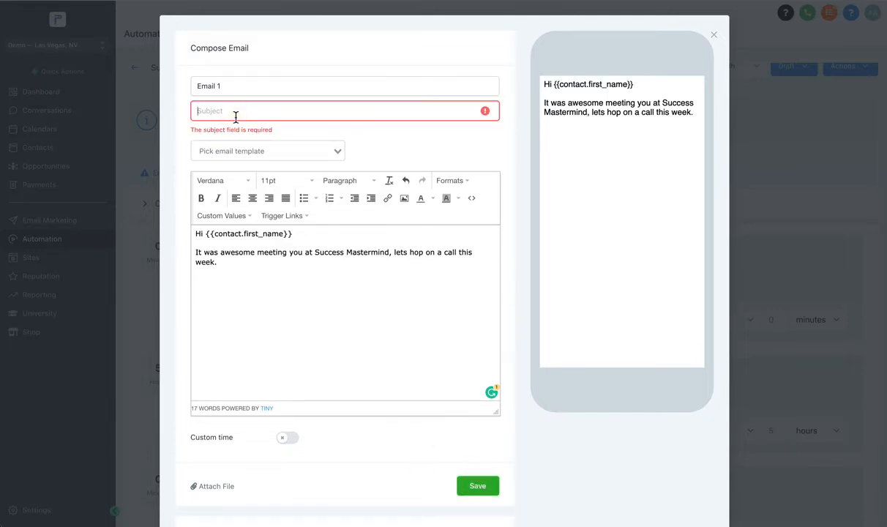
{"action": "type", "text": "Lets connect soon?"}
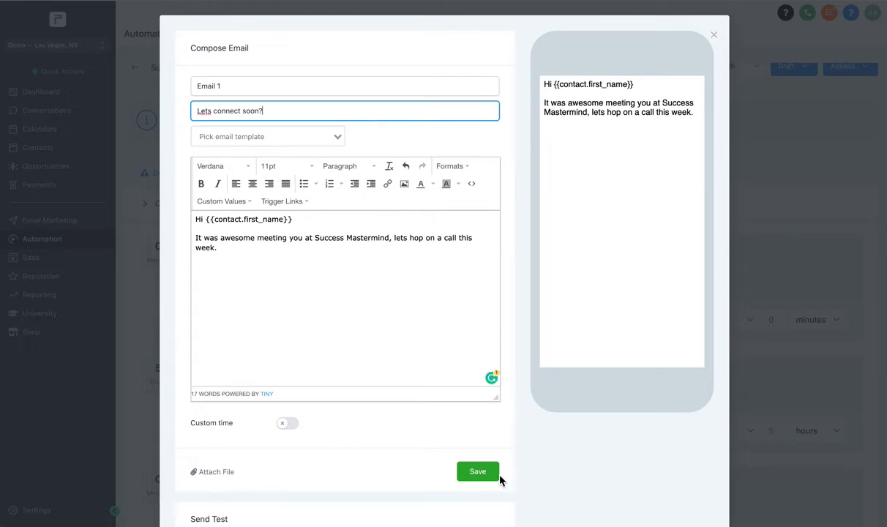
{"action": "left_click", "coordinate": [477, 471]}
- Schedule the Email 1 event to send after 4.5 hours and place it before Voicemail 1
{"action": "scroll", "coordinate": [189, 238], "scroll_direction": "down", "scroll_amount": 2}
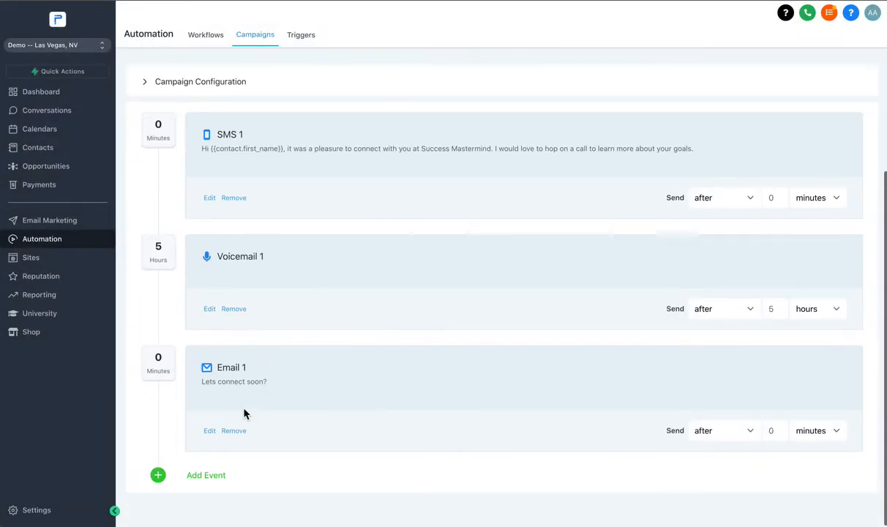
{"action": "left_click", "coordinate": [757, 433]}
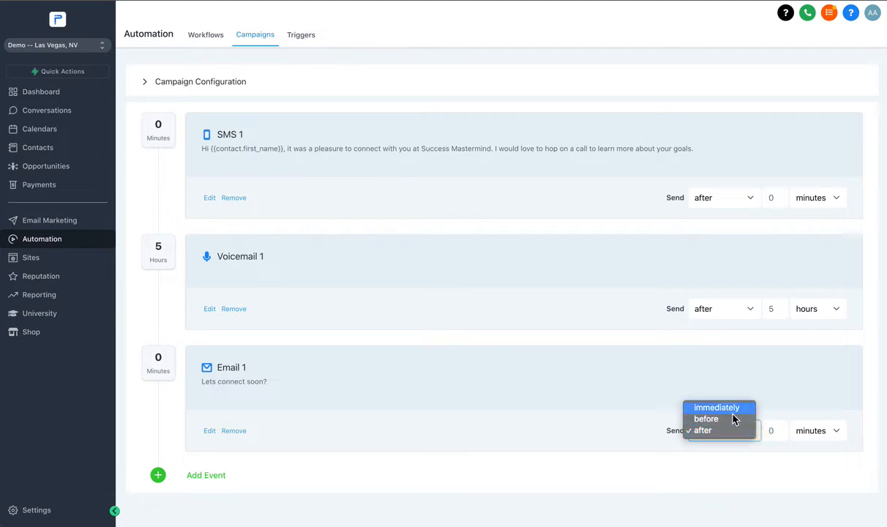
{"action": "double_click", "coordinate": [767, 430]}
{"action": "type", "text": "4"}
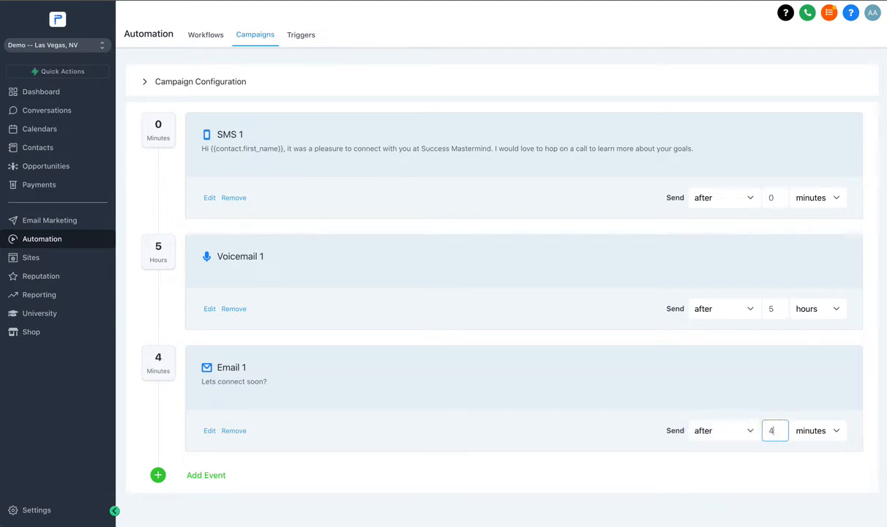
{"action": "type", "text": ".5"}
{"action": "left_click", "coordinate": [774, 487]}
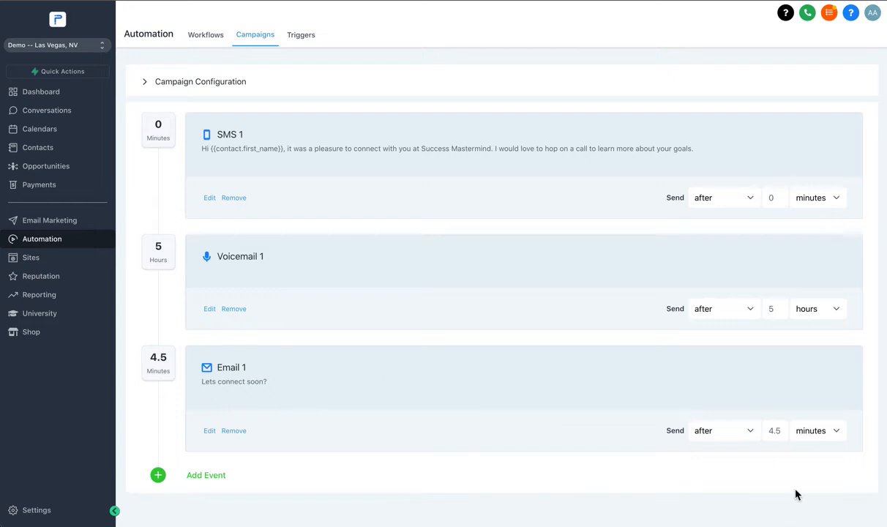
{"action": "left_click", "coordinate": [816, 430]}
{"action": "left_click", "coordinate": [796, 439]}
{"action": "left_click_drag", "start_coordinate": [168, 360], "coordinate": [162, 261]}
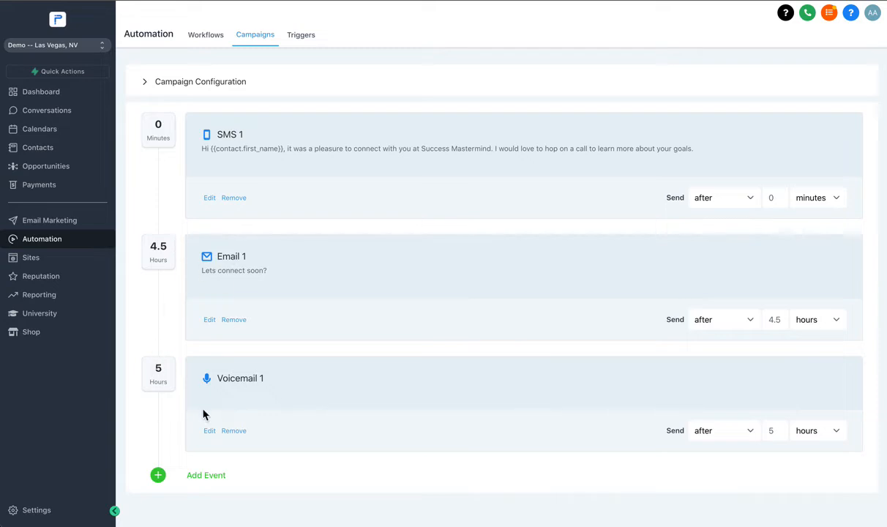
- Review the campaign configuration settings, including Stop on response, and leave them without saving
{"action": "left_click", "coordinate": [168, 82]}
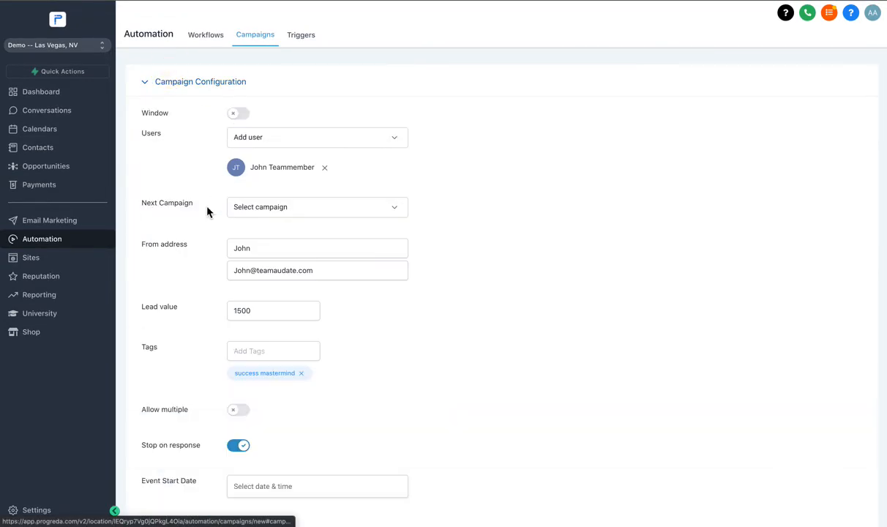
{"action": "scroll", "coordinate": [204, 309], "scroll_direction": "down", "scroll_amount": 3}
{"action": "scroll", "coordinate": [203, 309], "scroll_direction": "down", "scroll_amount": 1}
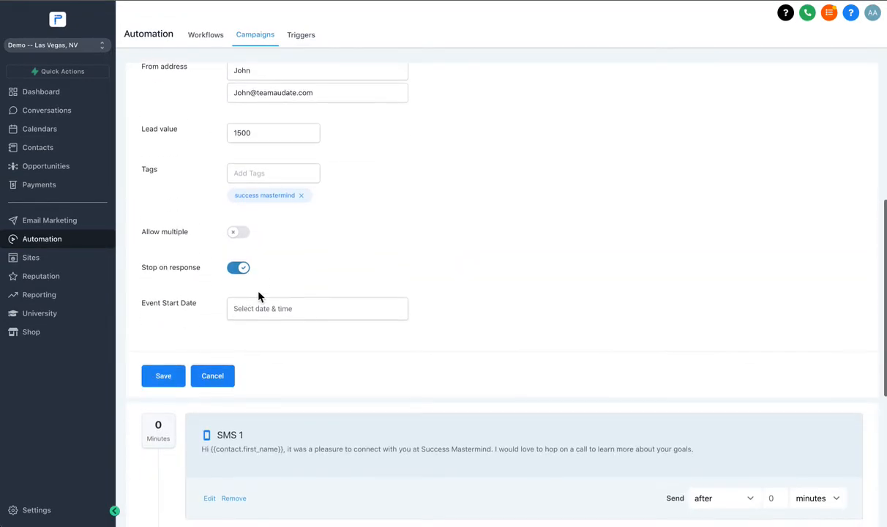
{"action": "left_click", "coordinate": [218, 374]}
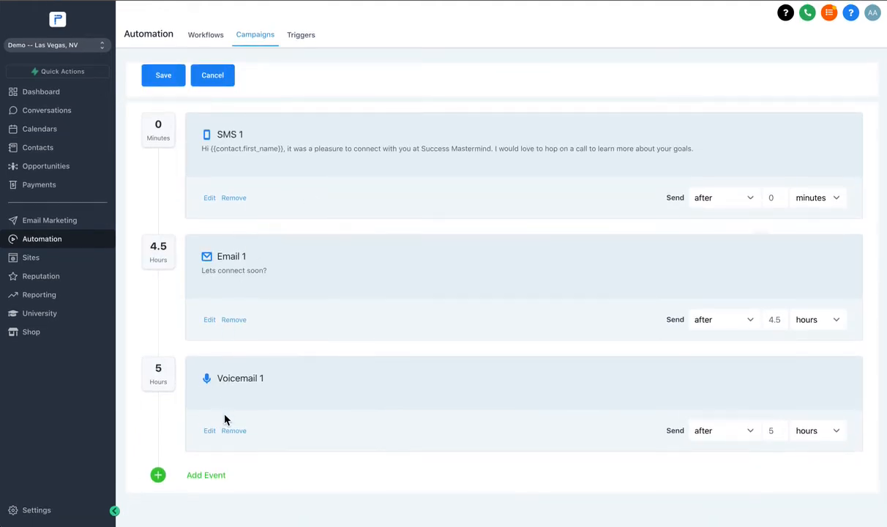
- Add a second SMS event and begin its message with "hey {{contact.first_name}}," using the first name custom value
{"action": "left_click", "coordinate": [194, 476]}
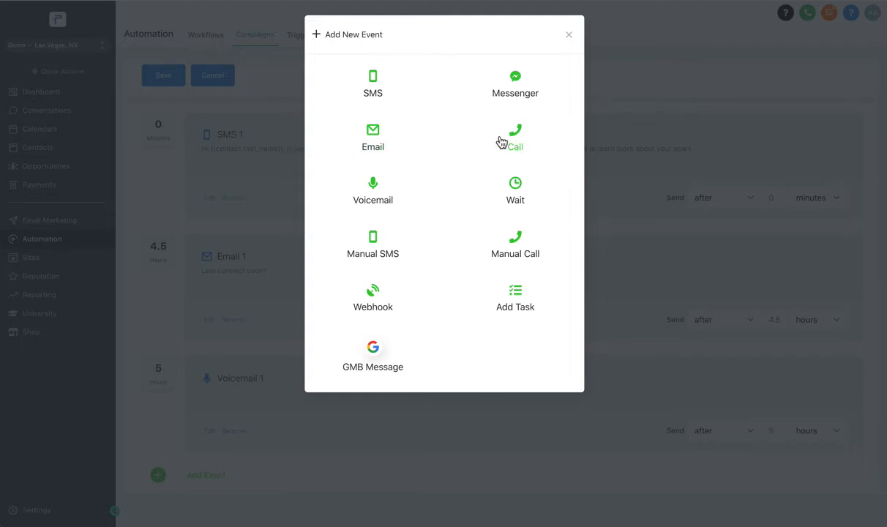
{"action": "left_click", "coordinate": [371, 91]}
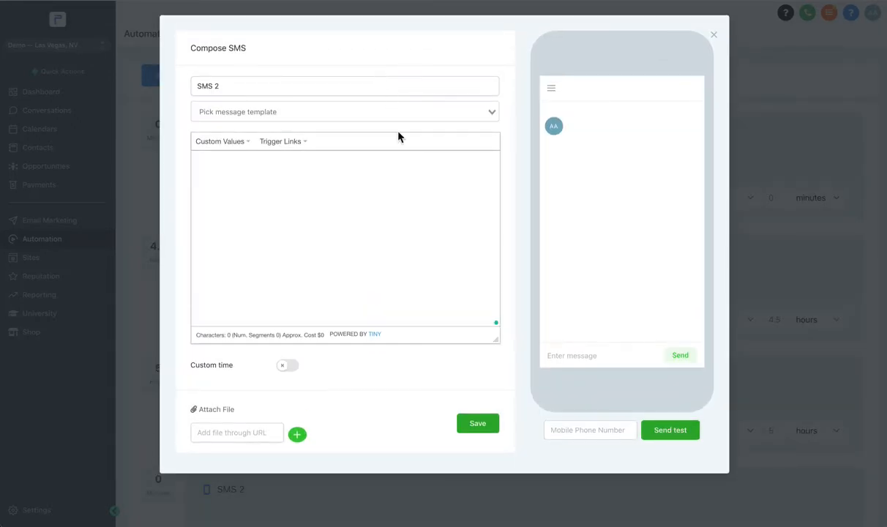
{"action": "left_click", "coordinate": [242, 184]}
{"action": "type", "text": "hey"}
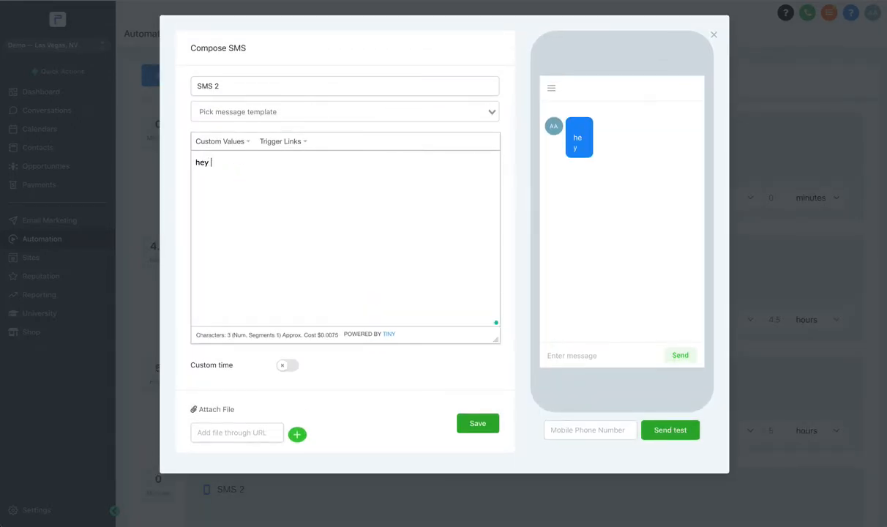
{"action": "left_click", "coordinate": [221, 142]}
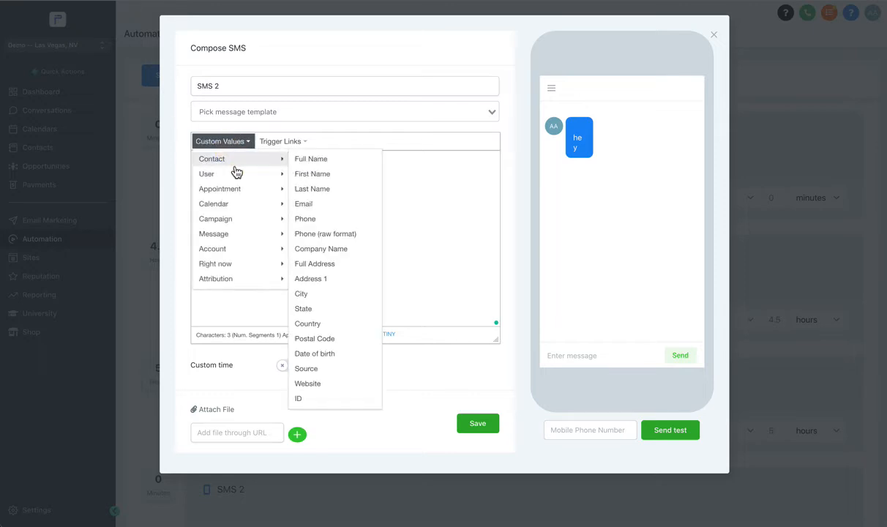
{"action": "left_click", "coordinate": [313, 174]}
{"action": "type", "text": ","}
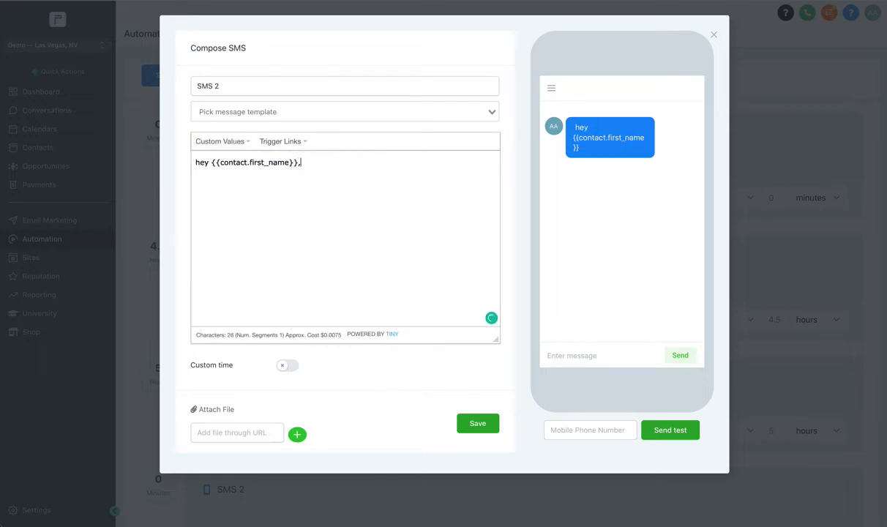
{"action": "type", "text": " havent heard from you i"}
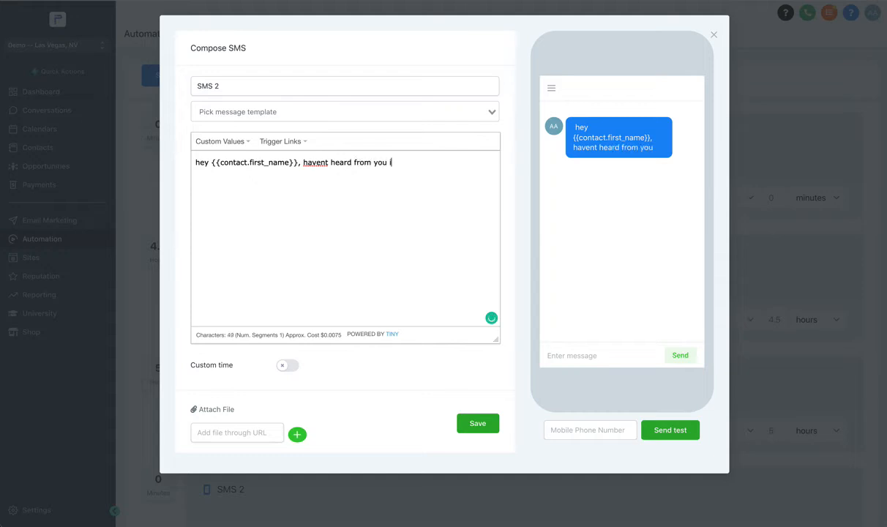
{"action": "type", "text": "n a while, lets t"}
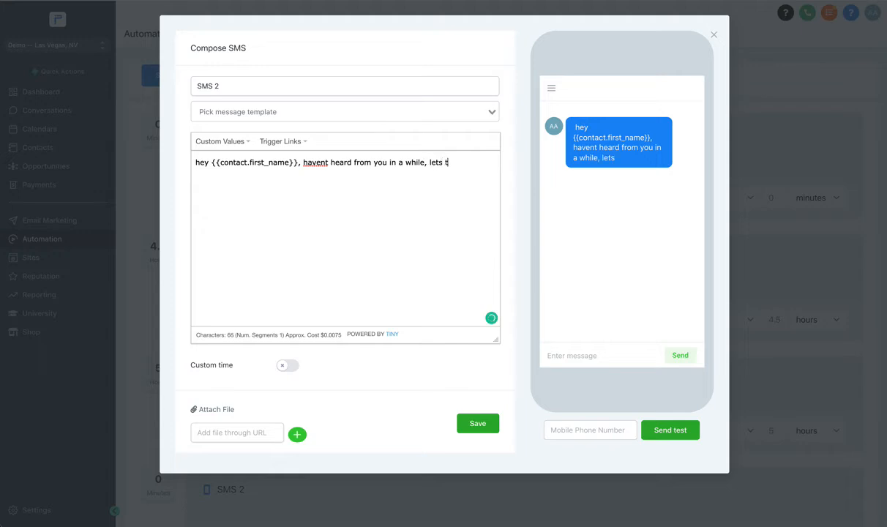
{"action": "type", "text": "alk soon?"}
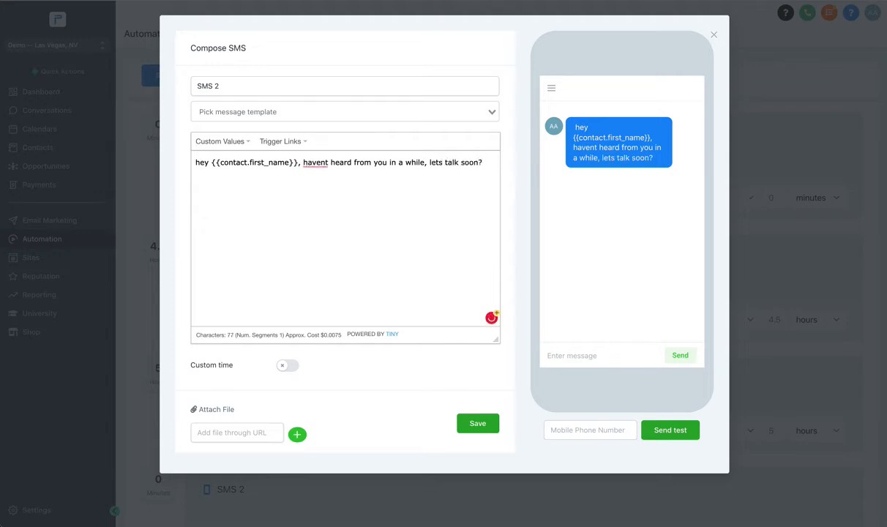
- Complete the SMS 2 message with "havent heard from you in a while, lets talk soon?" and save the event
{"action": "left_click", "coordinate": [477, 424]}
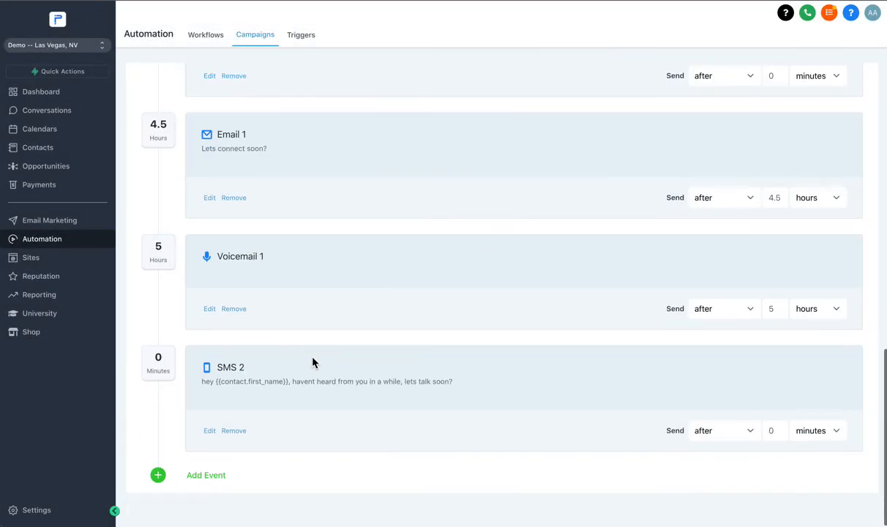
- Schedule the SMS 2 event to send after 2 days
{"action": "left_click", "coordinate": [770, 430]}
{"action": "type", "text": "2"}
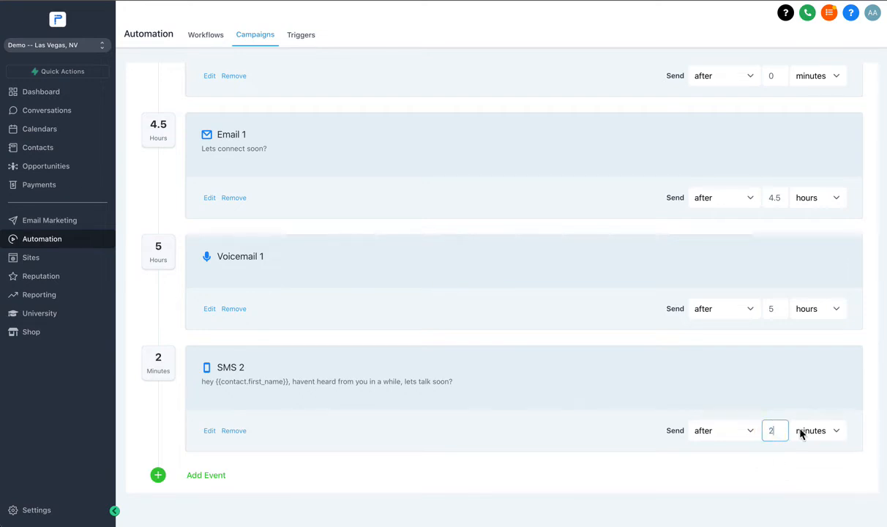
{"action": "left_click", "coordinate": [803, 430]}
{"action": "left_click", "coordinate": [805, 453]}
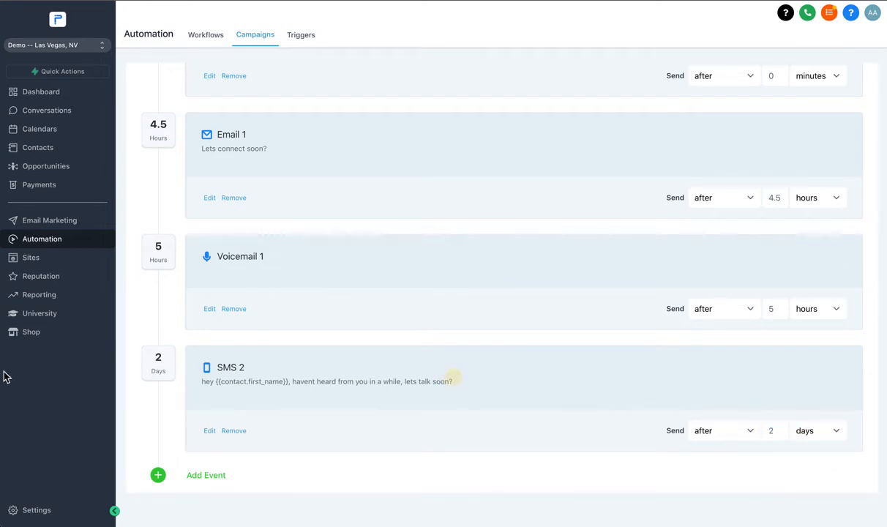
- Add a Call event after SMS 2 and check the help note for its call whisper
{"action": "scroll", "coordinate": [218, 365], "scroll_direction": "up", "scroll_amount": 4}
{"action": "scroll", "coordinate": [165, 221], "scroll_direction": "down", "scroll_amount": 3}
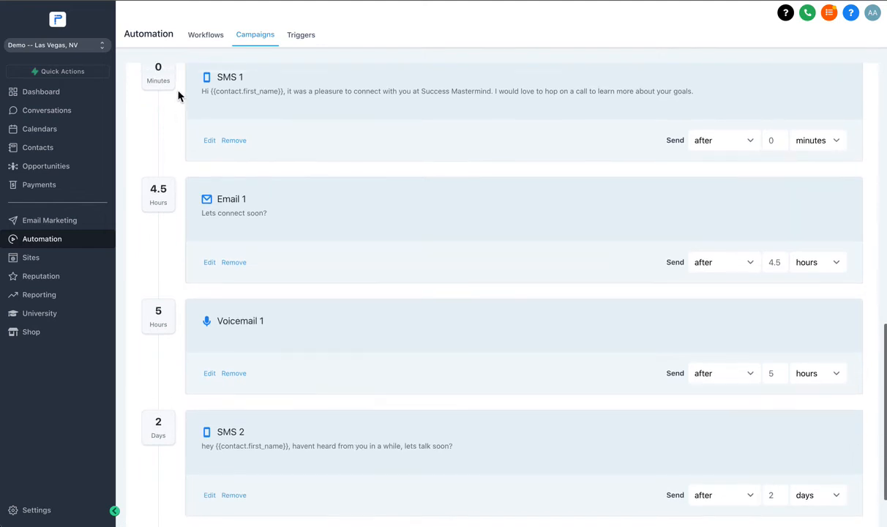
{"action": "scroll", "coordinate": [178, 95], "scroll_direction": "up", "scroll_amount": 1}
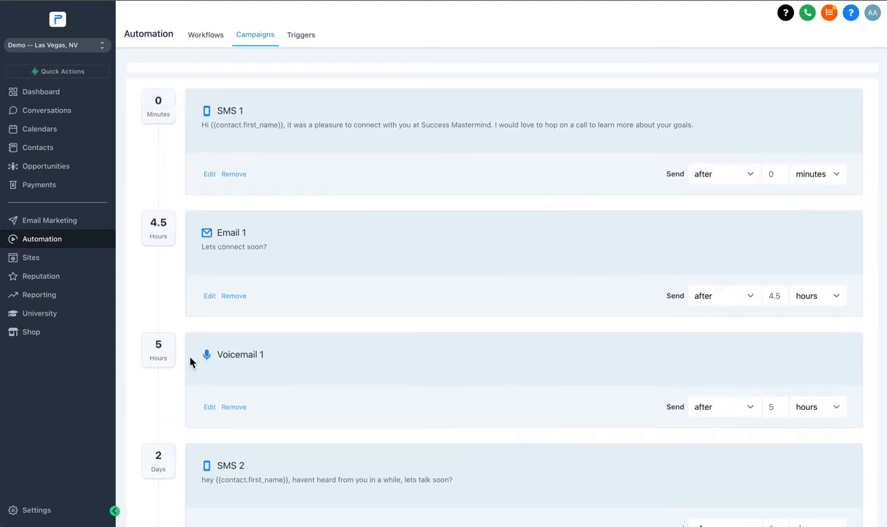
{"action": "scroll", "coordinate": [161, 146], "scroll_direction": "down", "scroll_amount": 1}
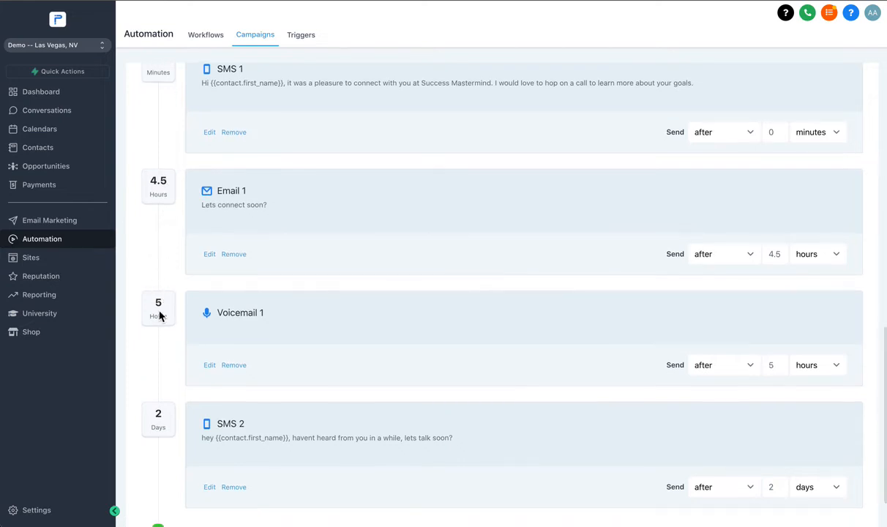
{"action": "scroll", "coordinate": [179, 315], "scroll_direction": "down", "scroll_amount": 1}
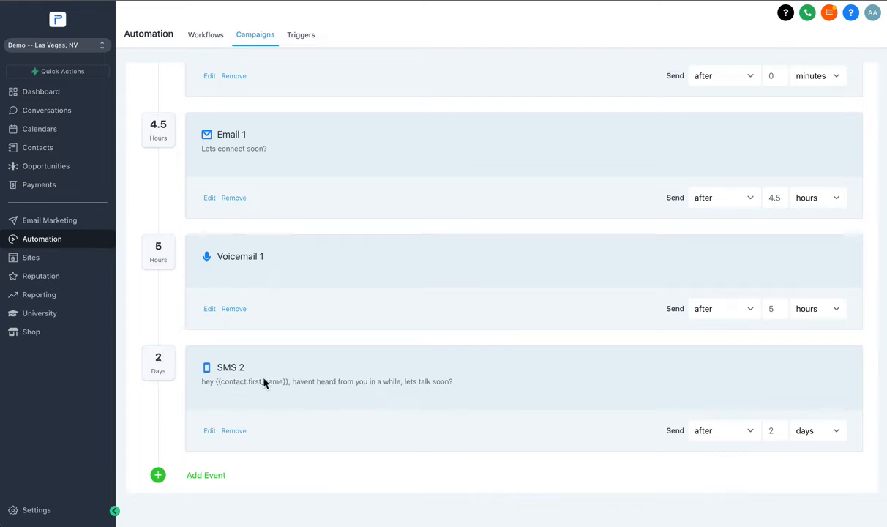
{"action": "left_click", "coordinate": [207, 475]}
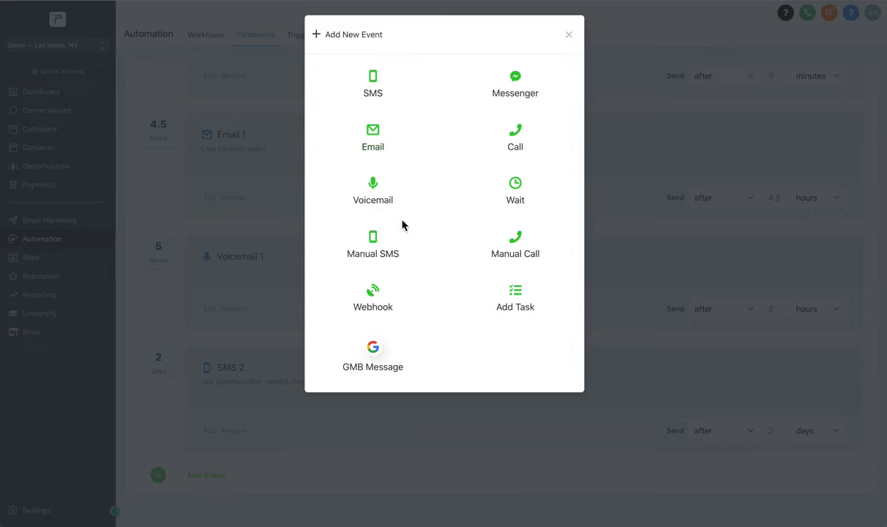
{"action": "left_click", "coordinate": [518, 147]}
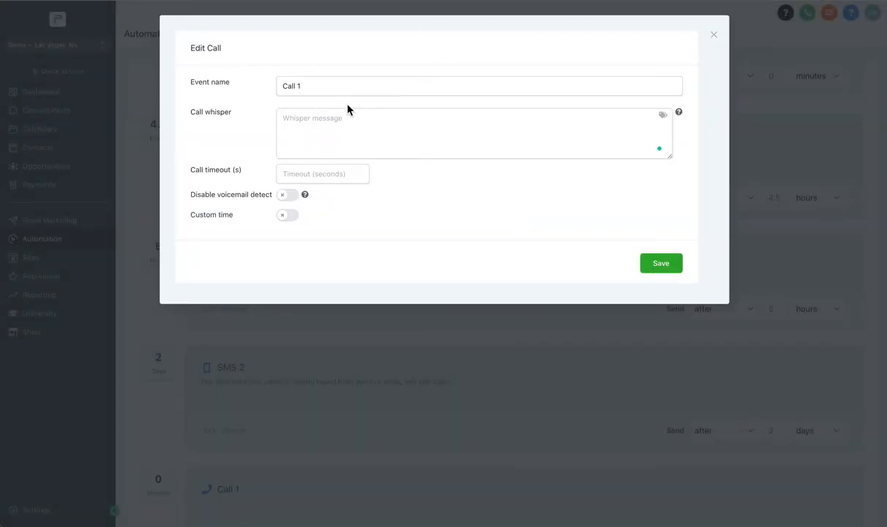
{"action": "left_click", "coordinate": [306, 116]}
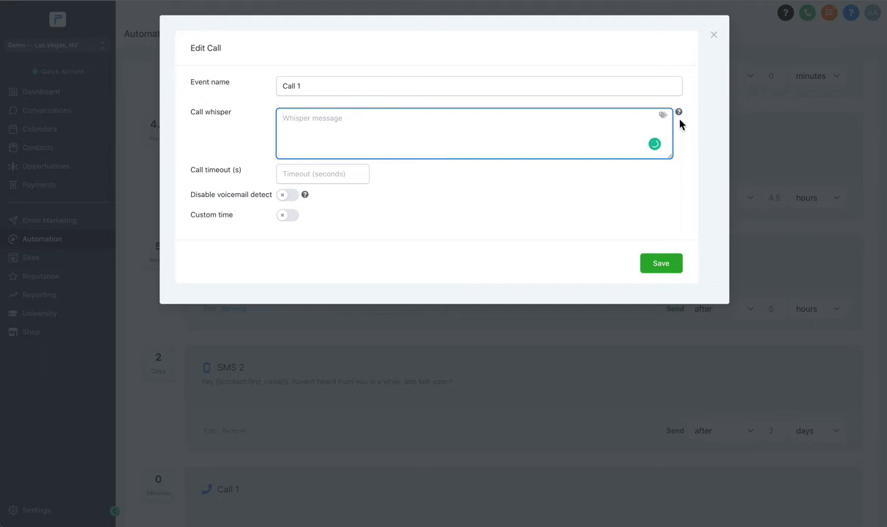
{"action": "mouse_move", "coordinate": [678, 120]}
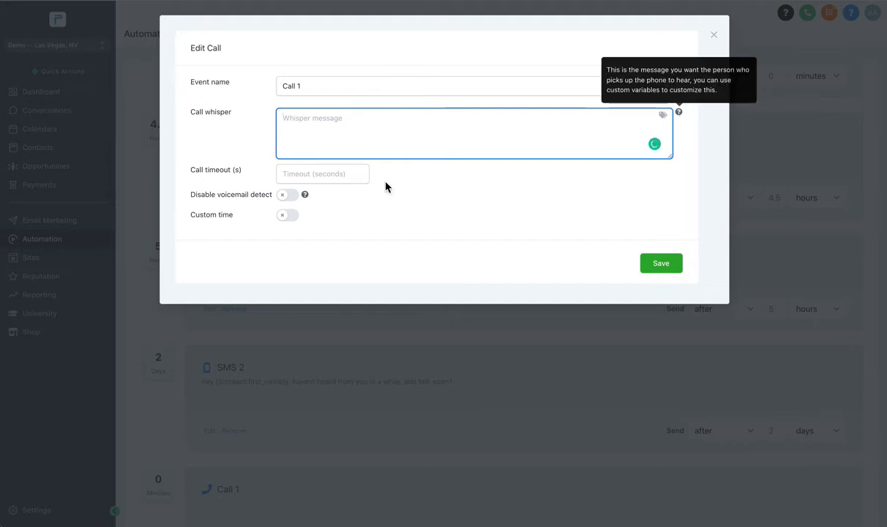
{"action": "left_click", "coordinate": [322, 174]}
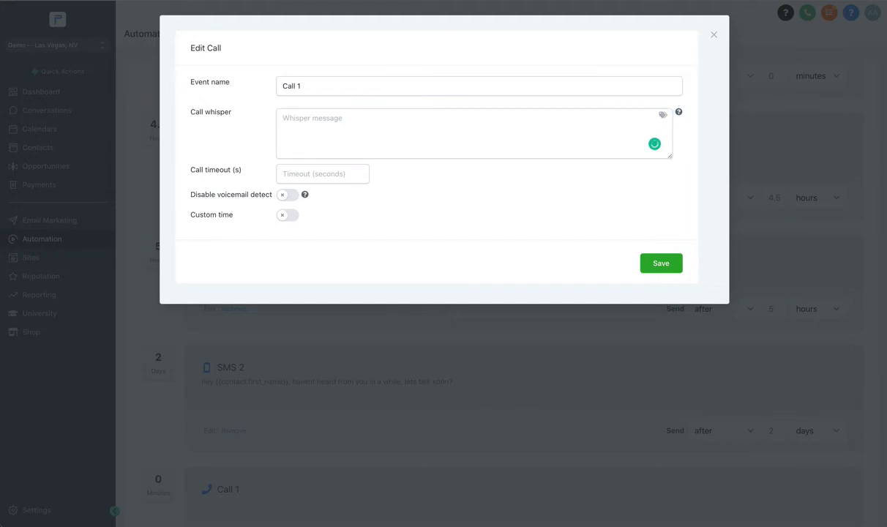
- Write the call whisper "Connecting call with {{contact.first_name}} {{contact.last_name}}" using the contact merge fields
{"action": "left_click", "coordinate": [330, 131]}
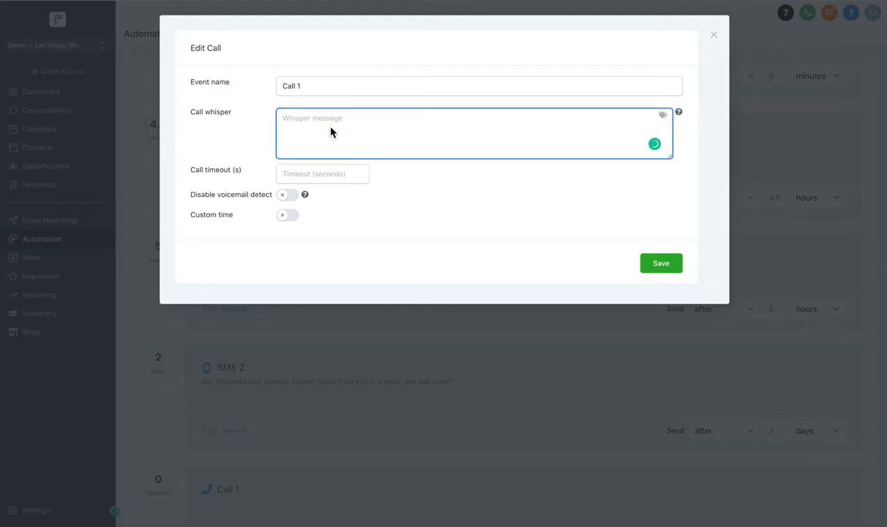
{"action": "type", "text": "Call"}
{"action": "left_click", "coordinate": [664, 120]}
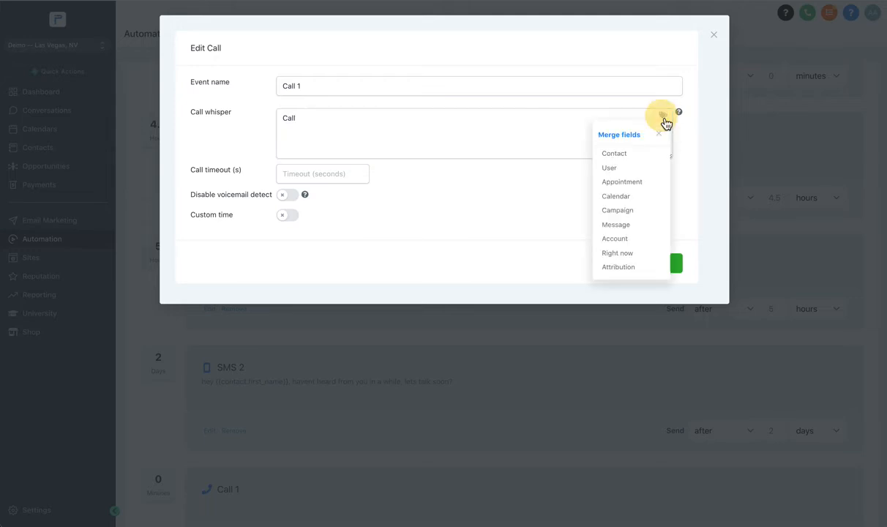
{"action": "left_click", "coordinate": [624, 165]}
{"action": "left_click", "coordinate": [439, 142]}
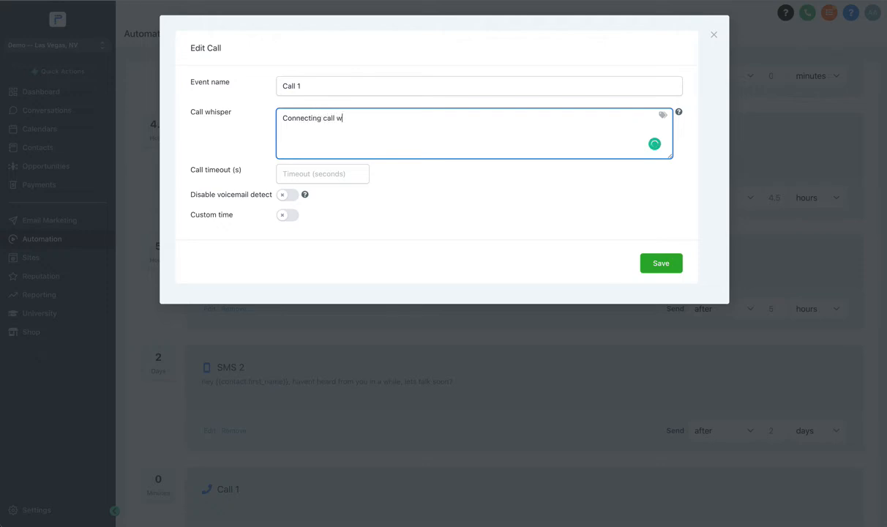
{"action": "left_click", "coordinate": [663, 116]}
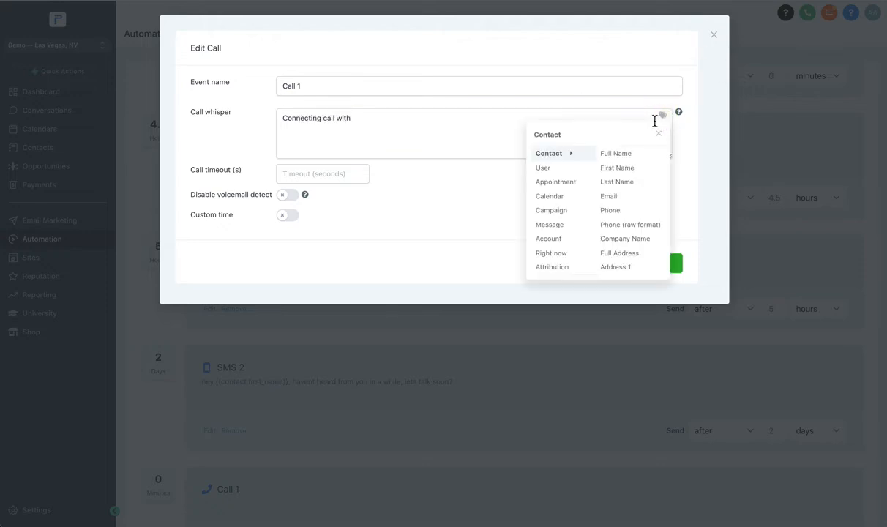
{"action": "left_click", "coordinate": [628, 171]}
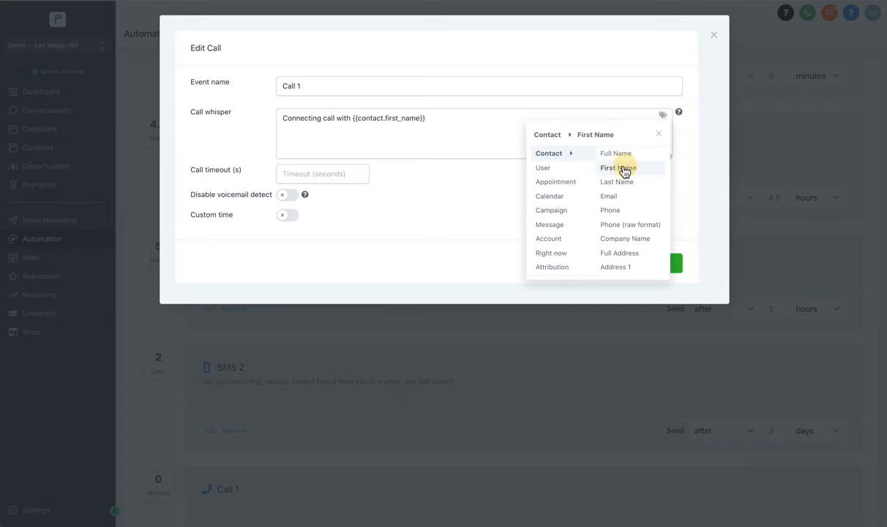
{"action": "left_click", "coordinate": [482, 131]}
{"action": "left_click", "coordinate": [663, 116]}
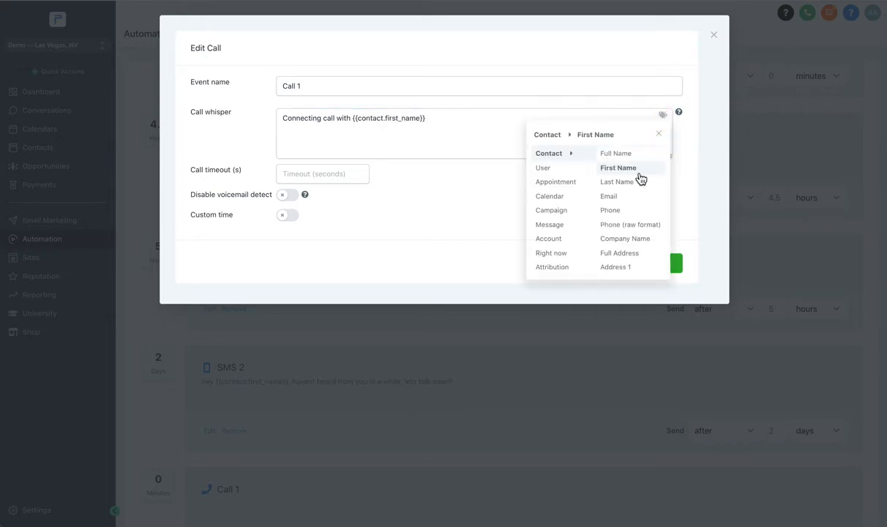
{"action": "left_click", "coordinate": [627, 182]}
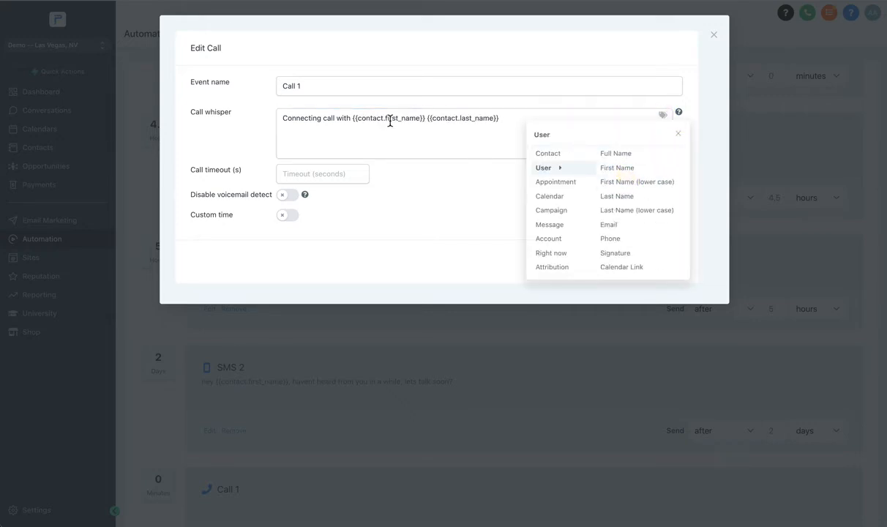
{"action": "left_click", "coordinate": [513, 123]}
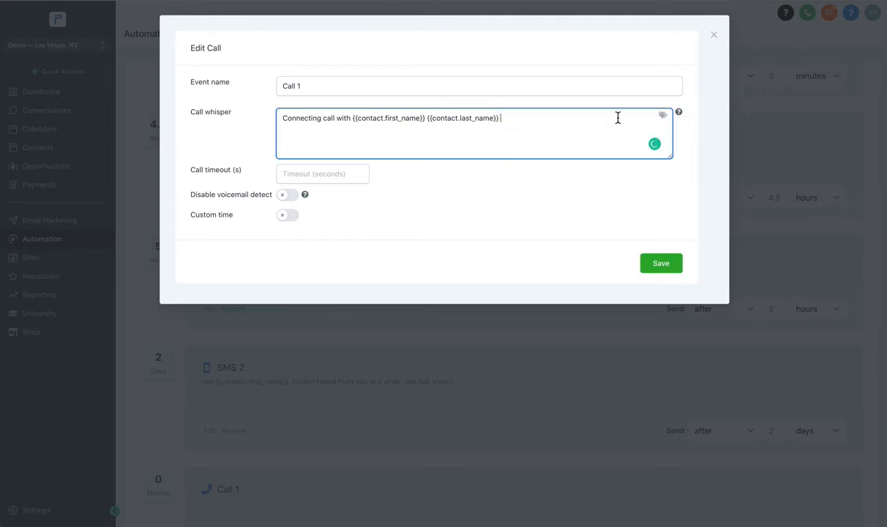
- Look through the merge field categories available for the whisper message, including Contact, User, Account, Campaign and Appointment
{"action": "left_click", "coordinate": [663, 116]}
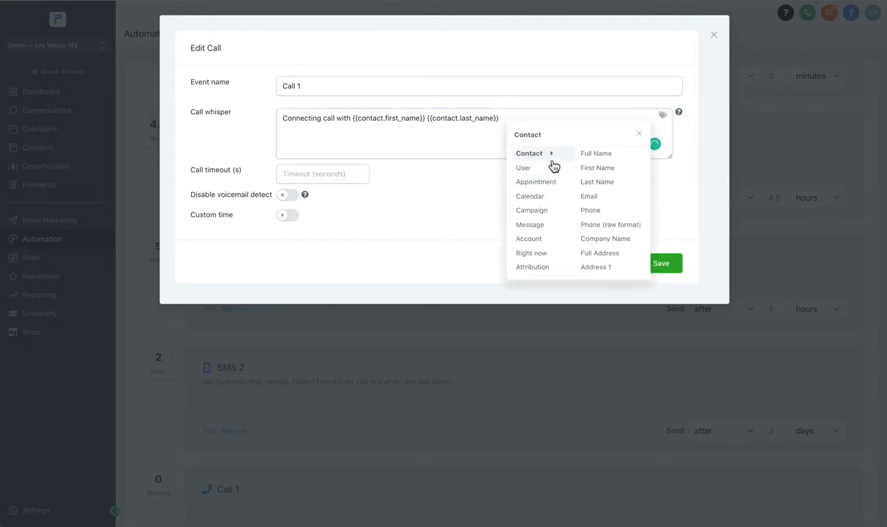
{"action": "scroll", "coordinate": [602, 166], "scroll_direction": "down", "scroll_amount": 3}
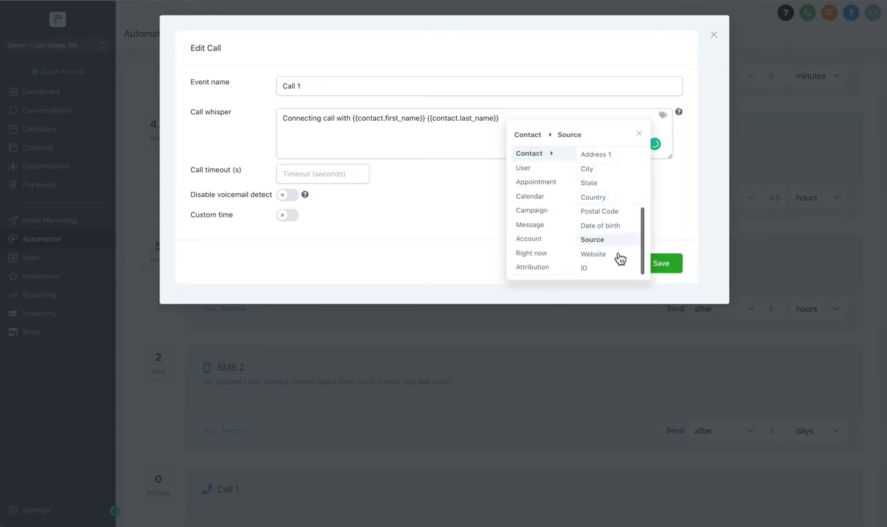
{"action": "scroll", "coordinate": [619, 258], "scroll_direction": "up", "scroll_amount": 3}
{"action": "mouse_move", "coordinate": [526, 174]}
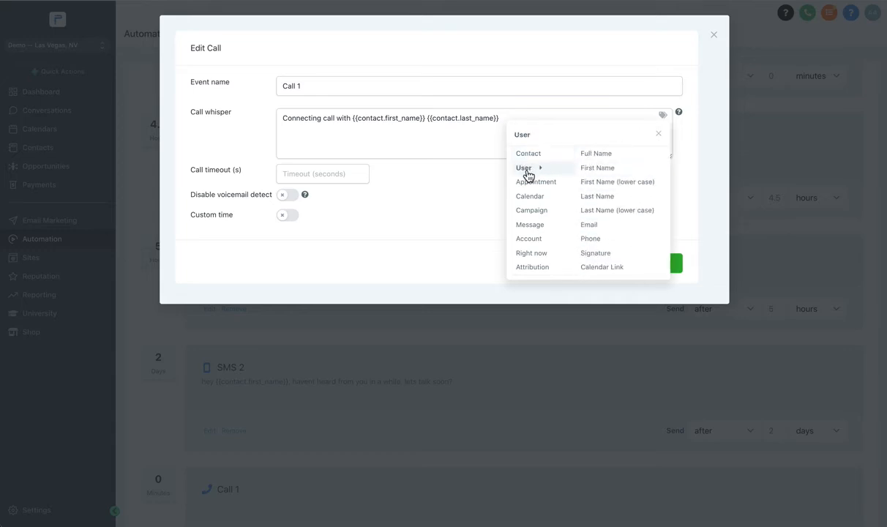
{"action": "mouse_move", "coordinate": [539, 241]}
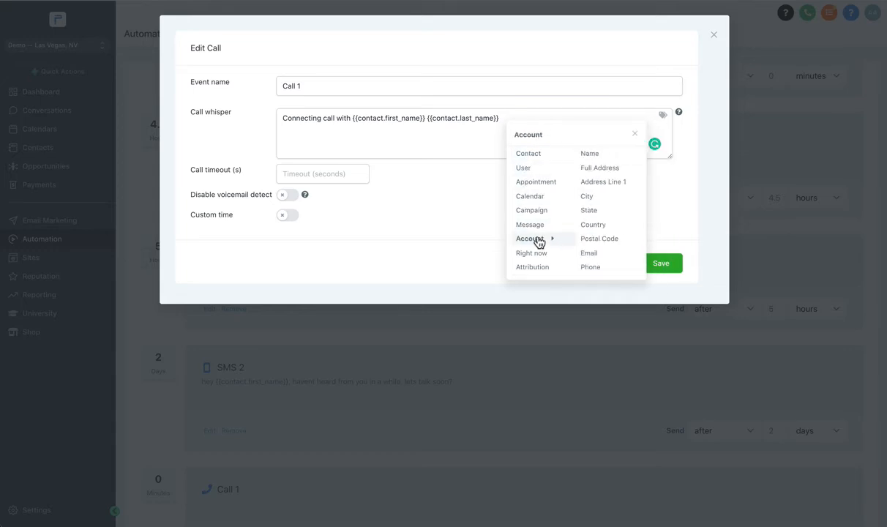
{"action": "scroll", "coordinate": [524, 171], "scroll_direction": "down", "scroll_amount": 1}
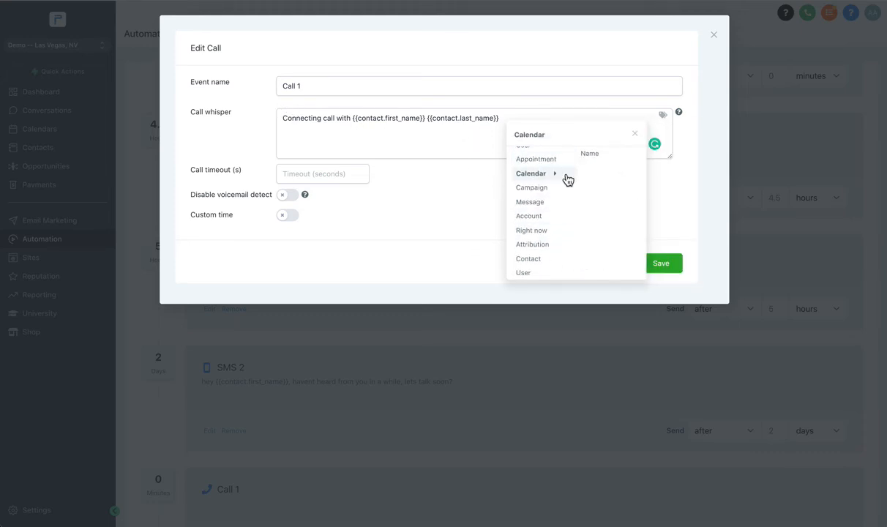
{"action": "mouse_move", "coordinate": [553, 194]}
{"action": "scroll", "coordinate": [552, 194], "scroll_direction": "up", "scroll_amount": 2}
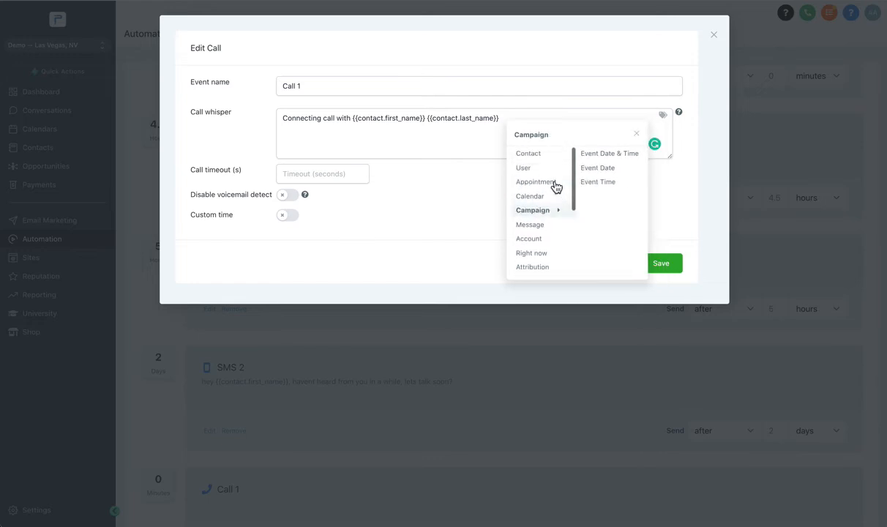
{"action": "mouse_move", "coordinate": [565, 163]}
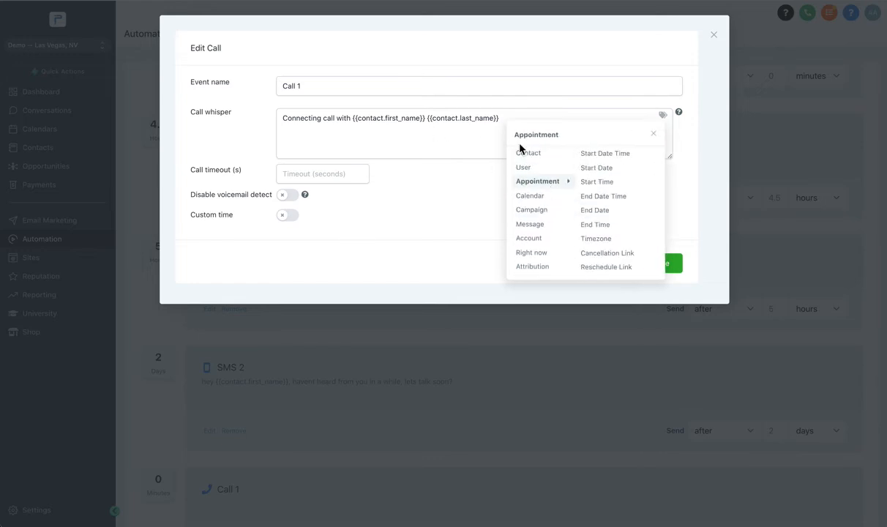
{"action": "mouse_move", "coordinate": [528, 167]}
{"action": "scroll", "coordinate": [615, 227], "scroll_direction": "down", "scroll_amount": 4}
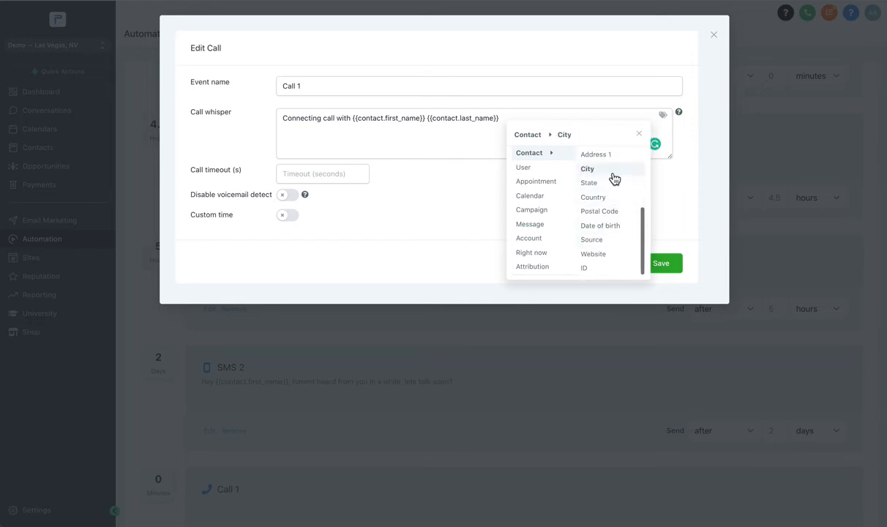
{"action": "left_click", "coordinate": [451, 148]}
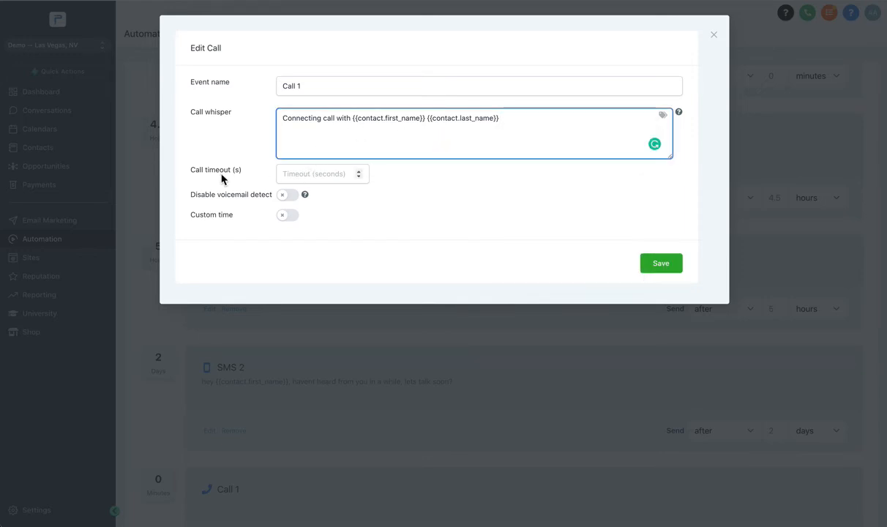
- Set the call timeout to 21 seconds and save the call event
{"action": "left_click", "coordinate": [317, 174]}
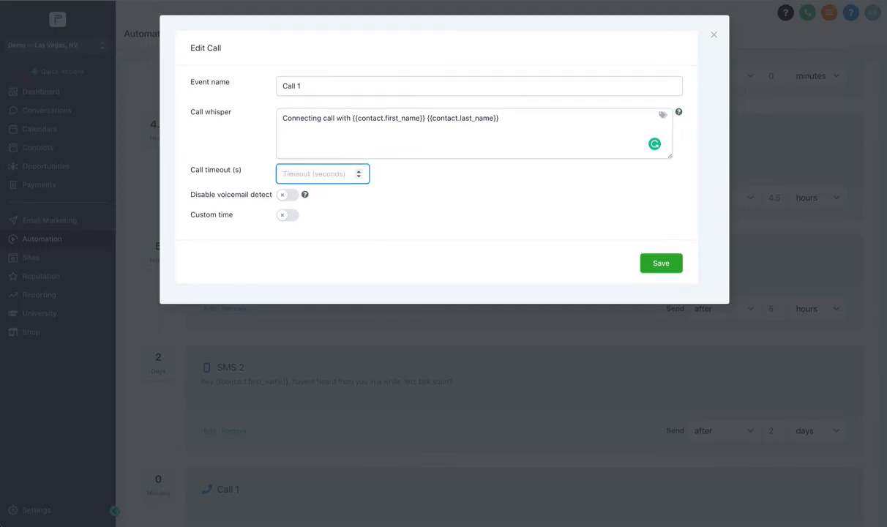
{"action": "type", "text": "21"}
{"action": "left_click", "coordinate": [374, 209]}
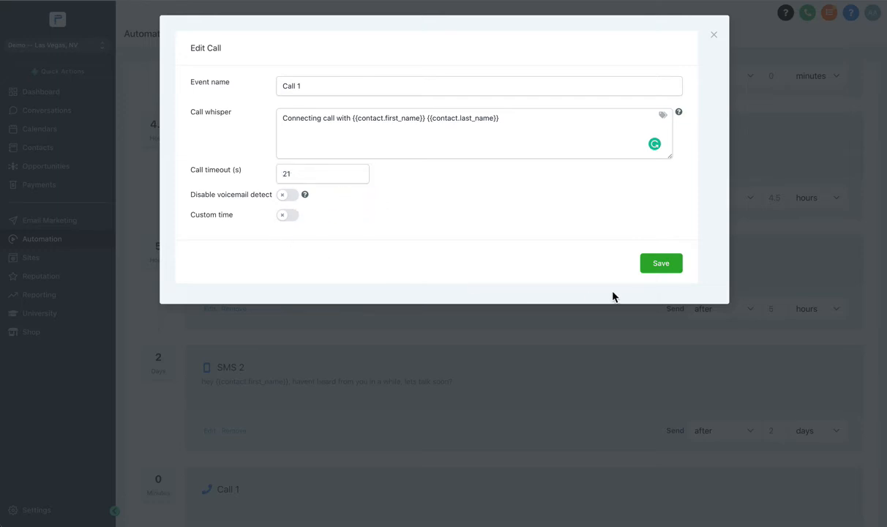
{"action": "left_click", "coordinate": [661, 264]}
- Schedule the Call 1 event to send after 3 days
{"action": "scroll", "coordinate": [259, 396], "scroll_direction": "down", "scroll_amount": 2}
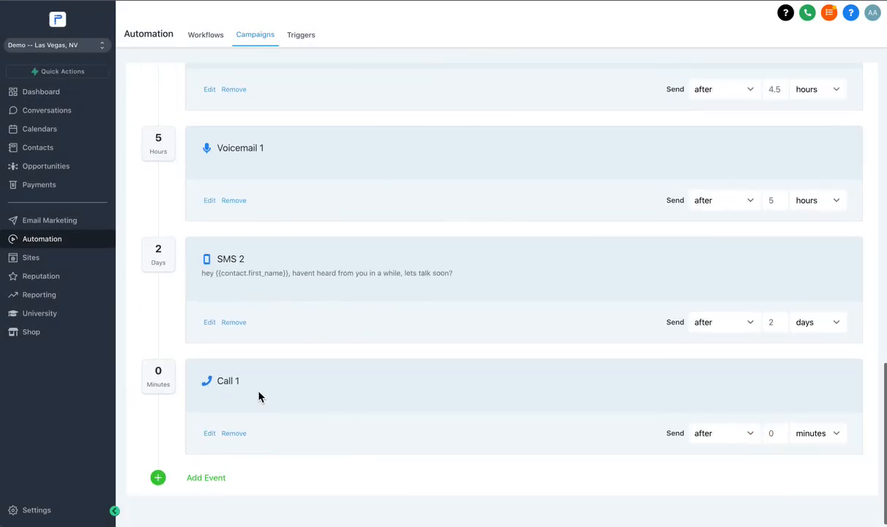
{"action": "left_click", "coordinate": [780, 437]}
{"action": "type", "text": "3"}
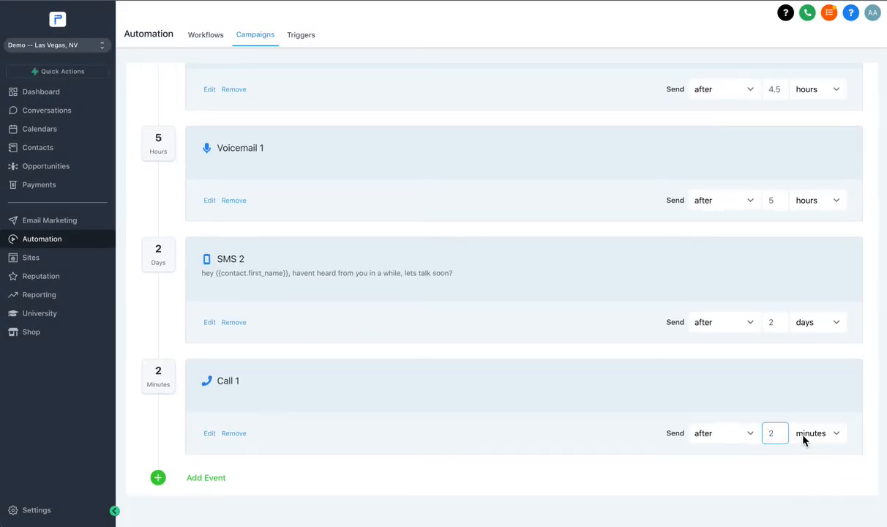
{"action": "left_click", "coordinate": [811, 432]}
{"action": "left_click", "coordinate": [809, 458]}
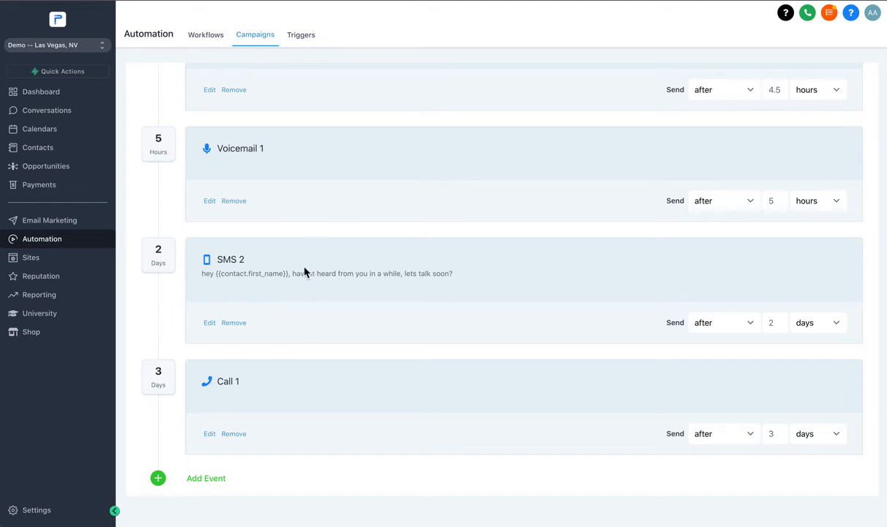
- Review the campaign's settings and its event sequence starting from SMS 1
{"action": "scroll", "coordinate": [304, 271], "scroll_direction": "up", "scroll_amount": 10}
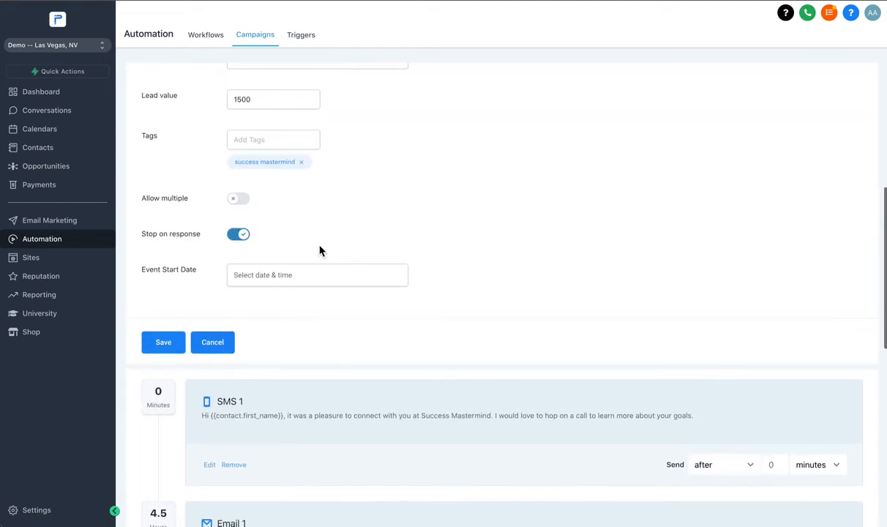
{"action": "scroll", "coordinate": [206, 201], "scroll_direction": "down", "scroll_amount": 8}
{"action": "scroll", "coordinate": [328, 279], "scroll_direction": "up", "scroll_amount": 12}
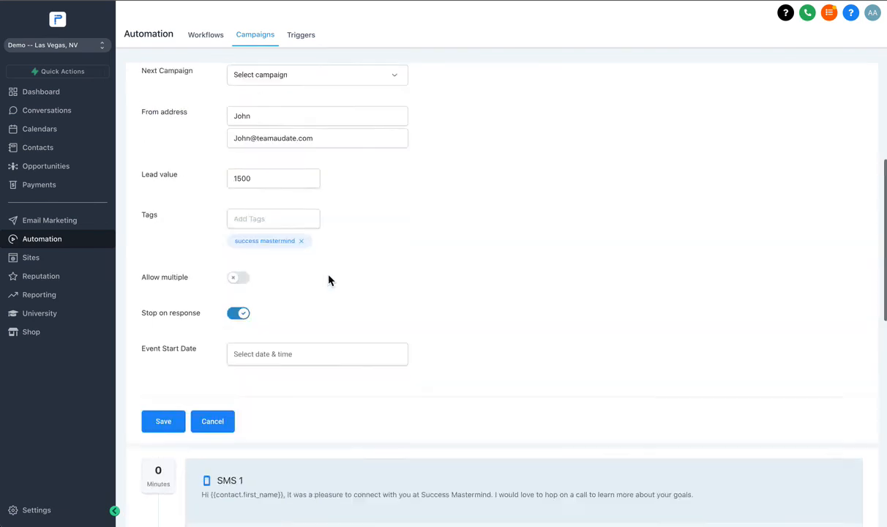
{"action": "scroll", "coordinate": [334, 260], "scroll_direction": "down", "scroll_amount": 5}
{"action": "scroll", "coordinate": [334, 260], "scroll_direction": "down", "scroll_amount": 2}
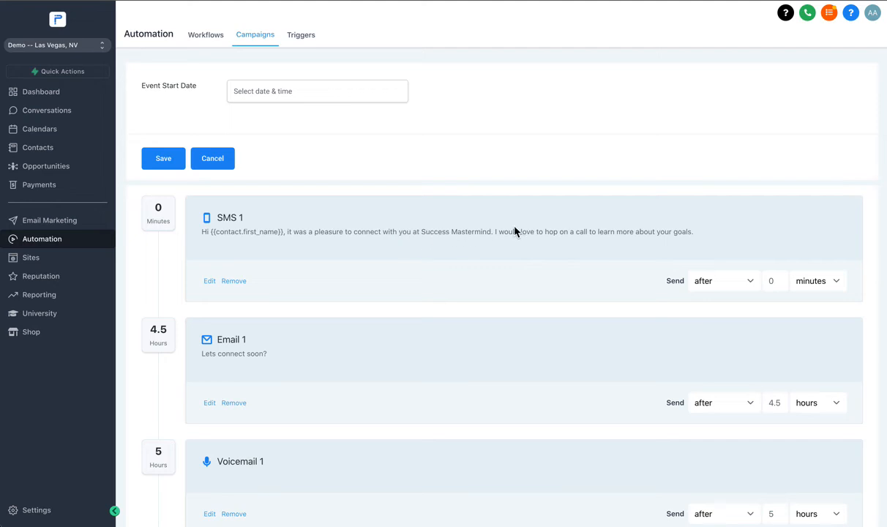
- Open the Email 1 event, review its message and the send-test section, and save the event
{"action": "scroll", "coordinate": [549, 243], "scroll_direction": "down", "scroll_amount": 2}
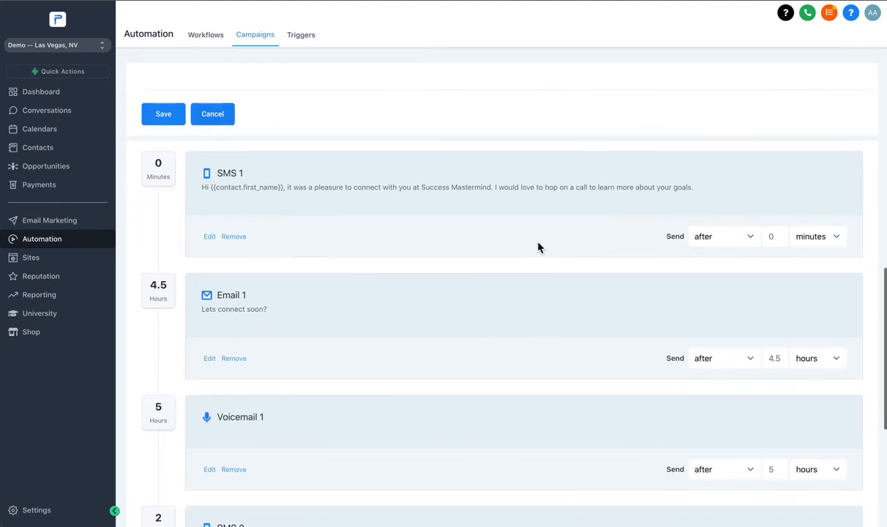
{"action": "scroll", "coordinate": [299, 194], "scroll_direction": "down", "scroll_amount": 2}
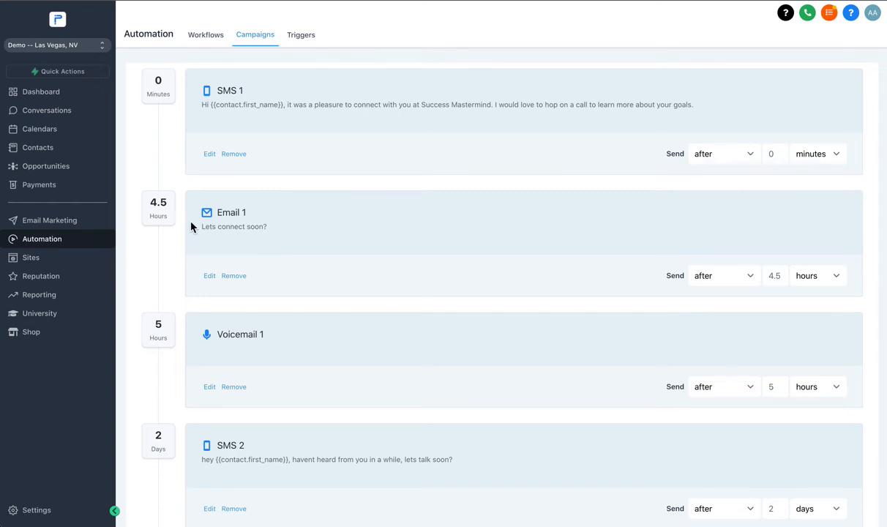
{"action": "scroll", "coordinate": [205, 230], "scroll_direction": "up", "scroll_amount": 3}
{"action": "scroll", "coordinate": [223, 293], "scroll_direction": "down", "scroll_amount": 2}
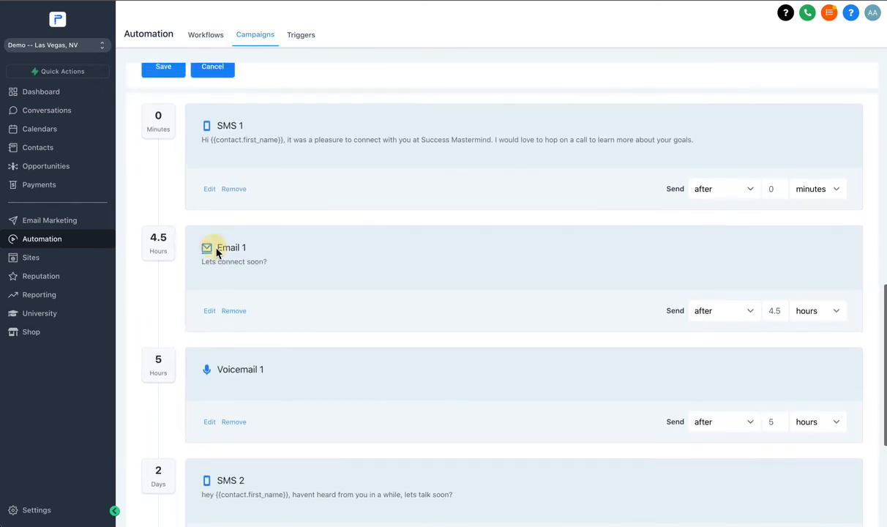
{"action": "left_click", "coordinate": [242, 255]}
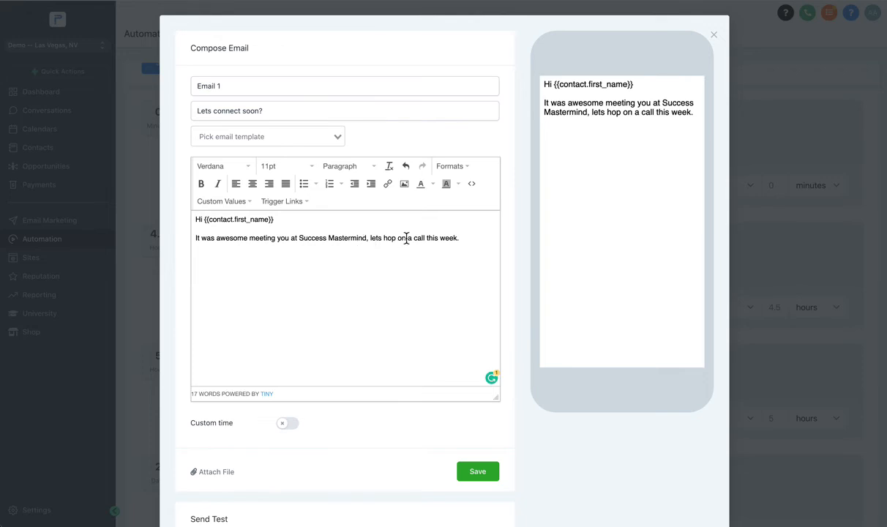
{"action": "scroll", "coordinate": [406, 237], "scroll_direction": "down", "scroll_amount": 2}
{"action": "left_click", "coordinate": [226, 217]}
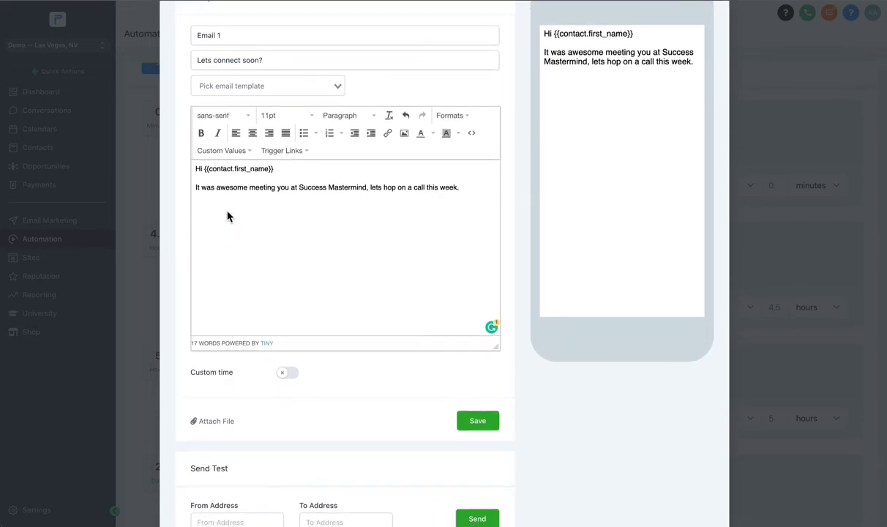
{"action": "scroll", "coordinate": [266, 254], "scroll_direction": "down", "scroll_amount": 2}
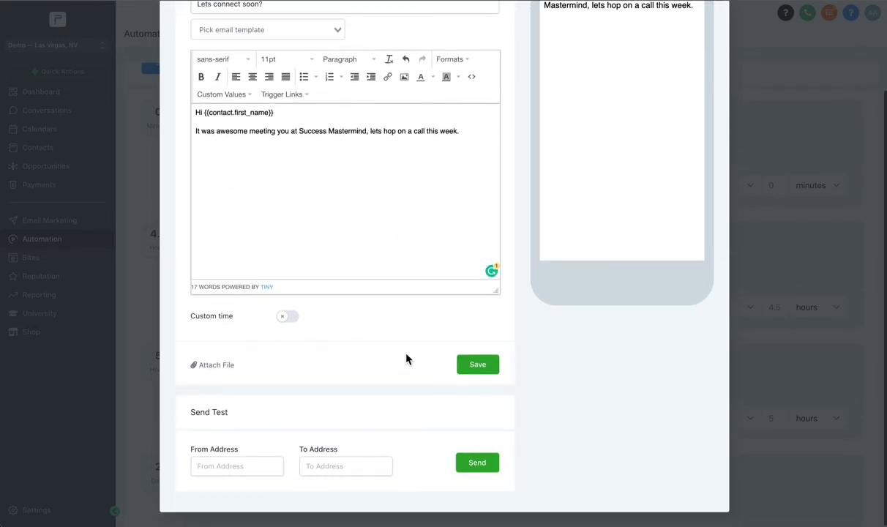
{"action": "left_click", "coordinate": [470, 370]}
- Check the Voicemail 1 event's settings without changing them and review the remaining events down to Call 1
{"action": "scroll", "coordinate": [240, 307], "scroll_direction": "down", "scroll_amount": 2}
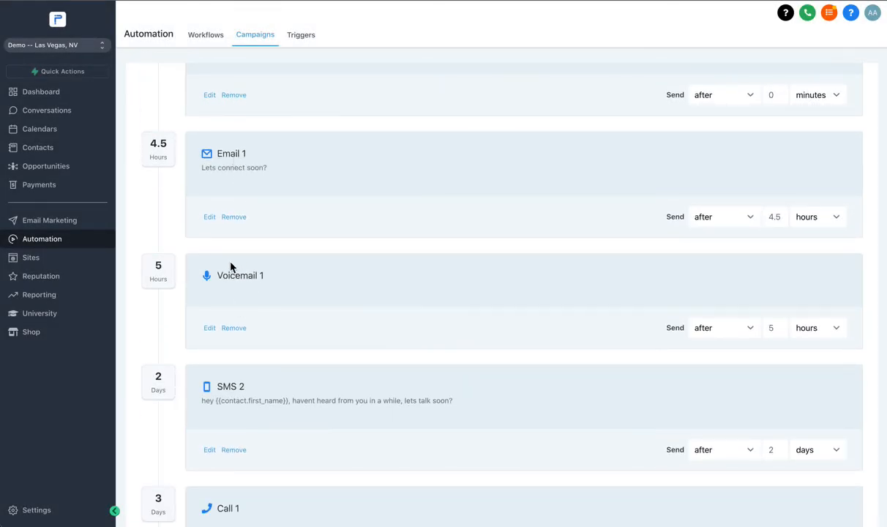
{"action": "scroll", "coordinate": [231, 268], "scroll_direction": "up", "scroll_amount": 1}
{"action": "left_click", "coordinate": [208, 374]}
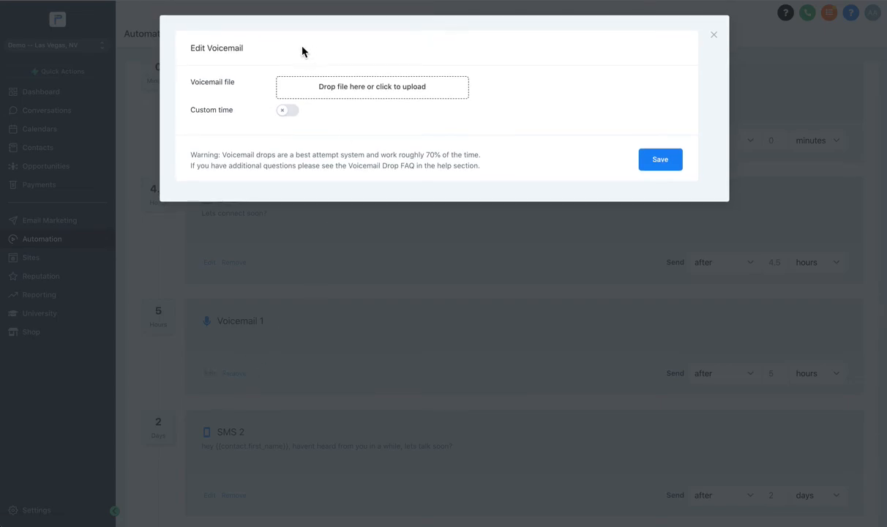
{"action": "left_click", "coordinate": [713, 34]}
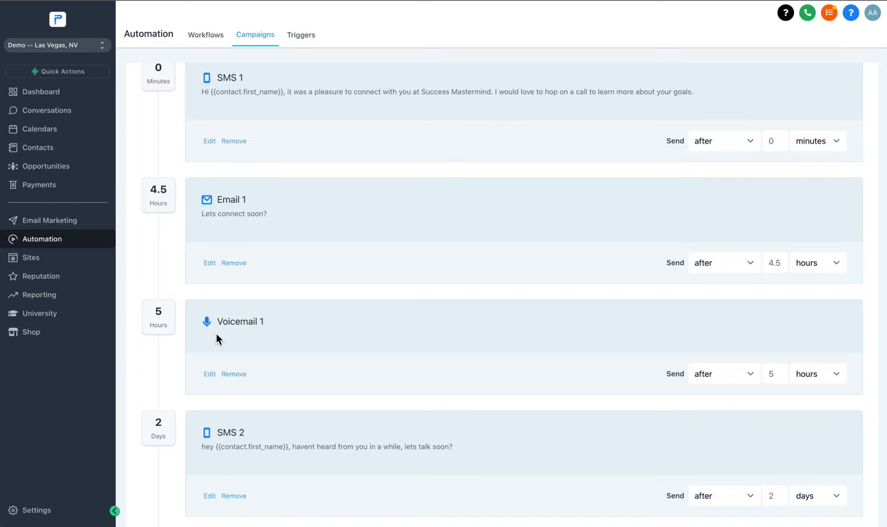
{"action": "scroll", "coordinate": [216, 339], "scroll_direction": "down", "scroll_amount": 2}
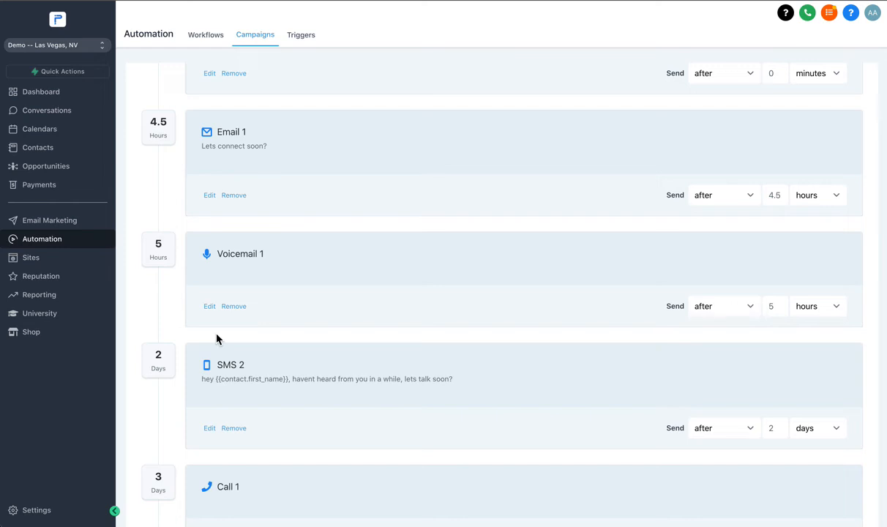
{"action": "scroll", "coordinate": [217, 339], "scroll_direction": "down", "scroll_amount": 2}
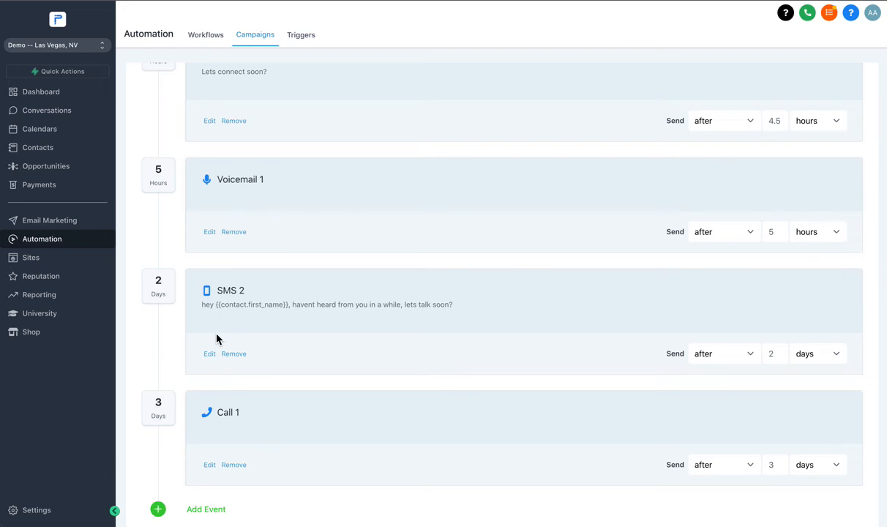
{"action": "scroll", "coordinate": [213, 264], "scroll_direction": "down", "scroll_amount": 1}
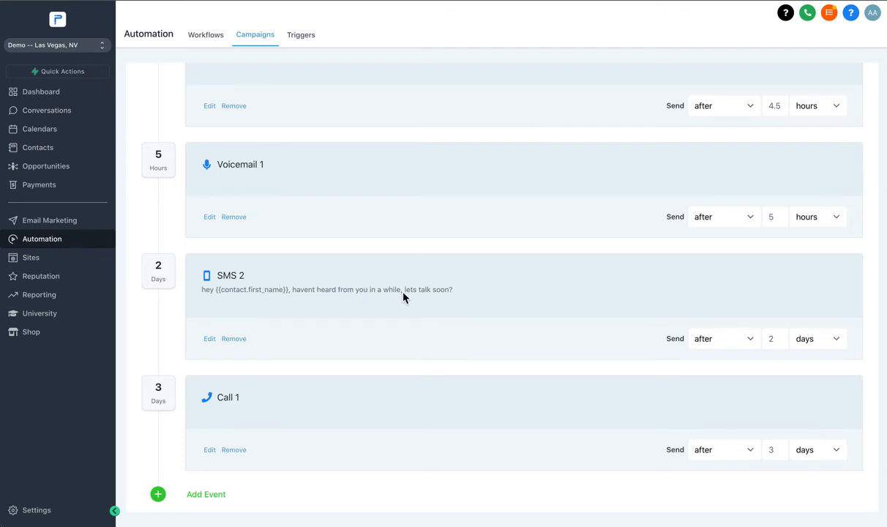
{"action": "scroll", "coordinate": [402, 296], "scroll_direction": "down", "scroll_amount": 1}
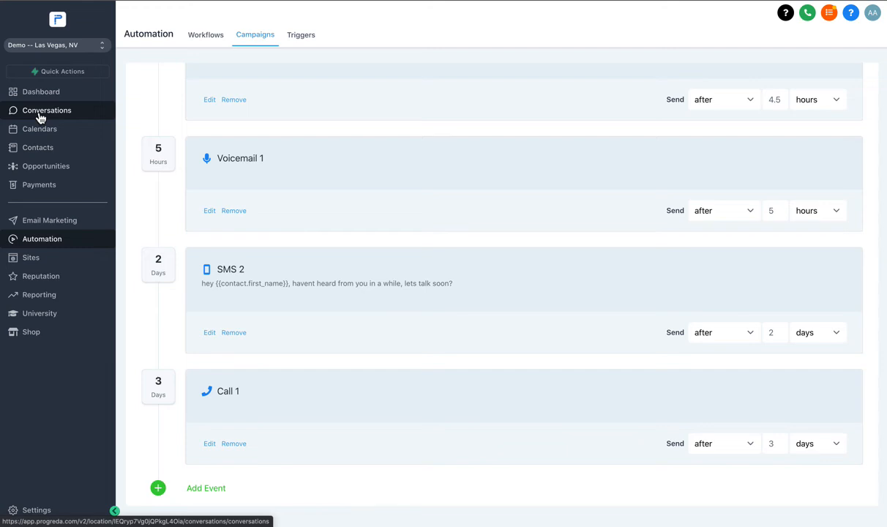
{"action": "scroll", "coordinate": [337, 244], "scroll_direction": "down", "scroll_amount": 2}
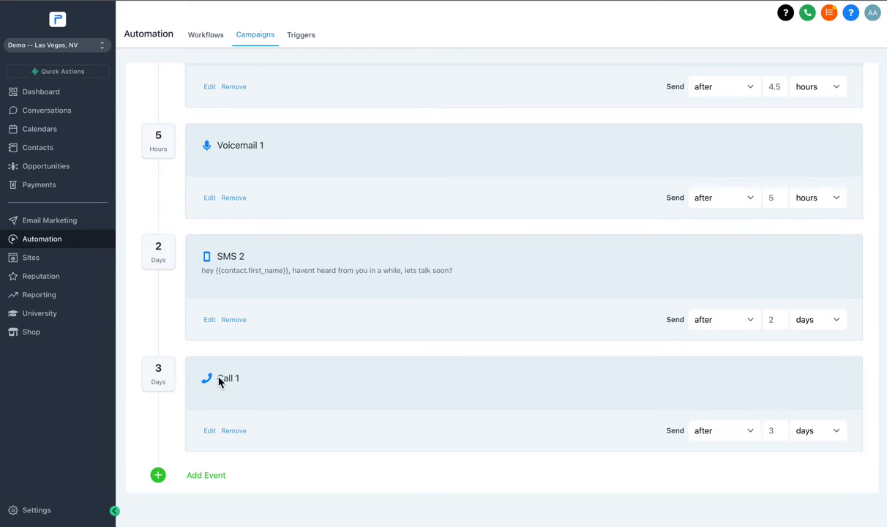
- Add an SMS event to the end of the sequence and start its message with "hey" and the contact's First Name custom value
{"action": "left_click", "coordinate": [204, 477]}
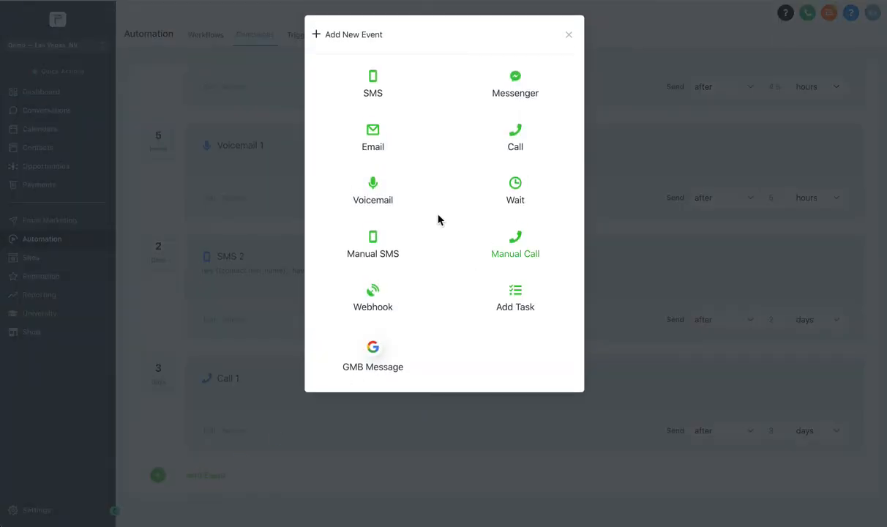
{"action": "left_click", "coordinate": [374, 89]}
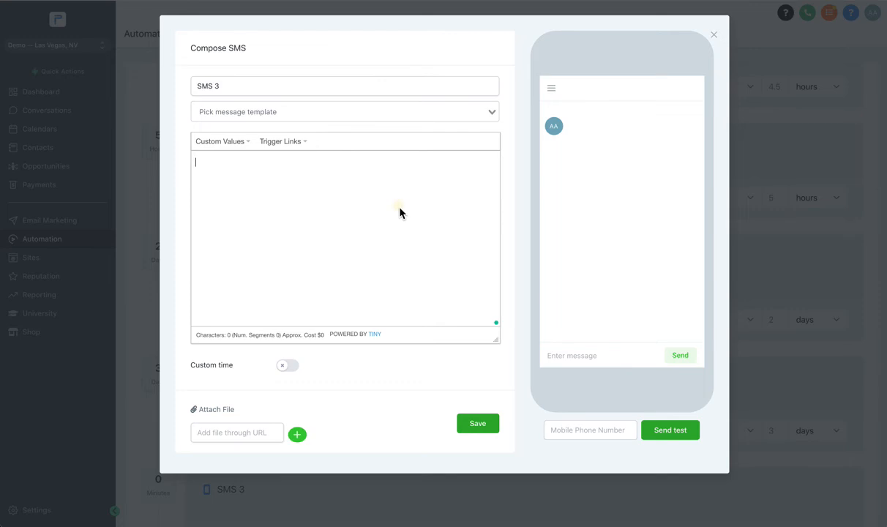
{"action": "type", "text": "hey"}
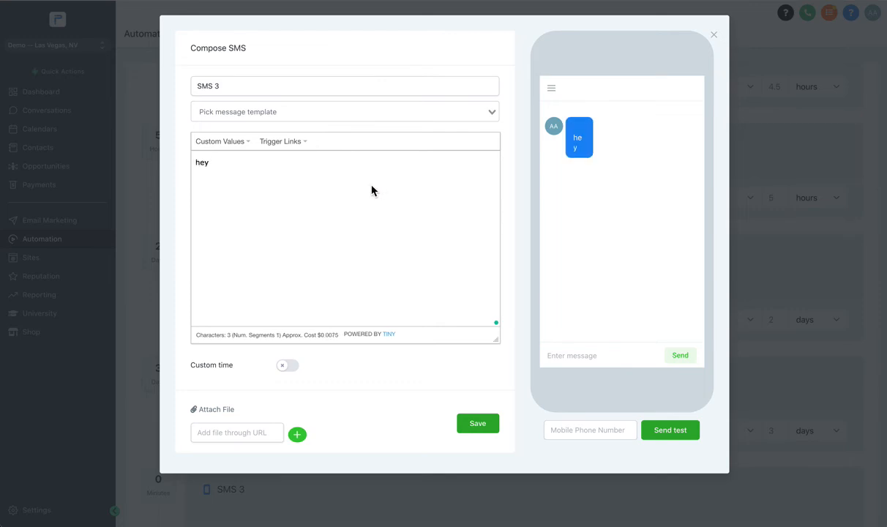
{"action": "left_click", "coordinate": [220, 141]}
{"action": "mouse_move", "coordinate": [252, 157]}
{"action": "left_click", "coordinate": [312, 174]}
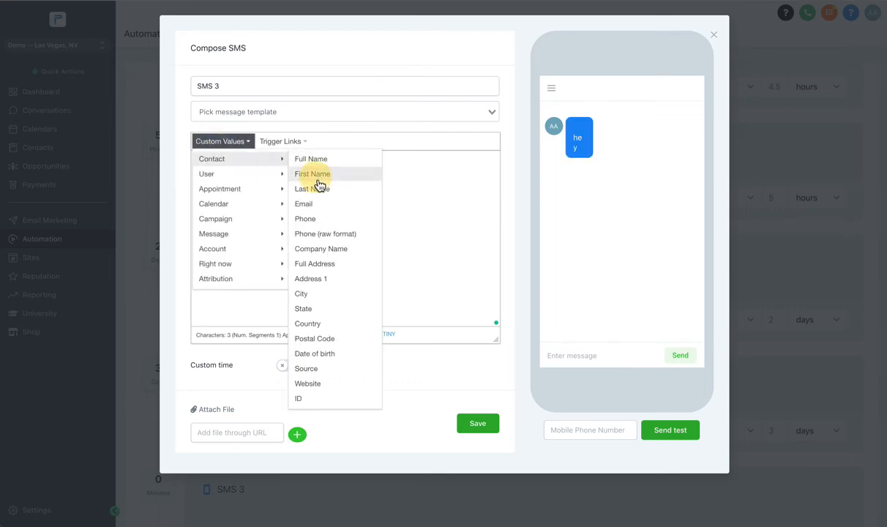
- Continue the SMS message after the first name field with ", are you availabe this friday?"
{"action": "type", "text": ", are"}
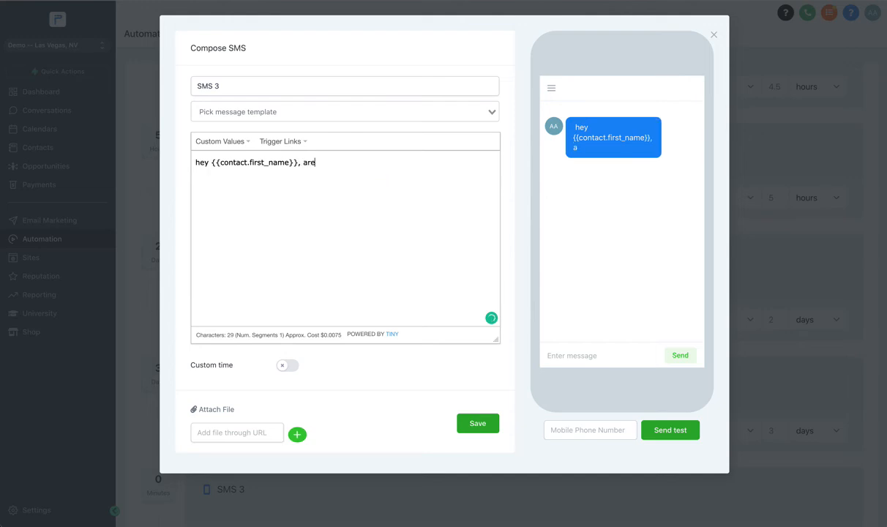
{"action": "type", "text": " you avai"}
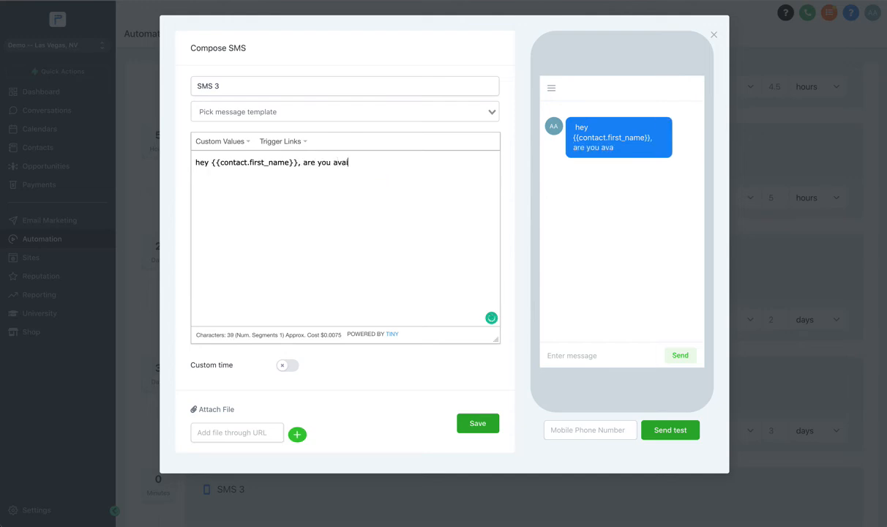
{"action": "type", "text": "label"}
{"action": "key", "text": "BackSpace"}
{"action": "type", "text": "this friday?"}
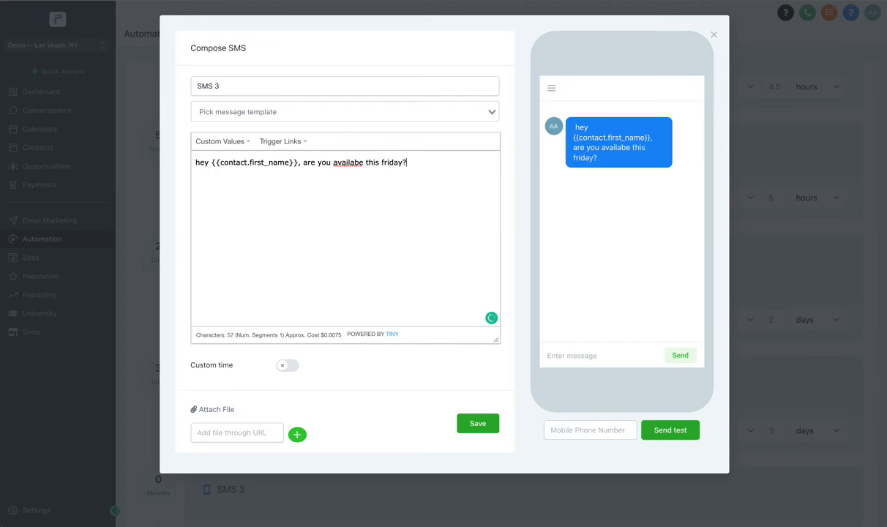
- Correct the misspelled word in the SMS message to "available" and save the event
{"action": "right_click", "coordinate": [341, 167]}
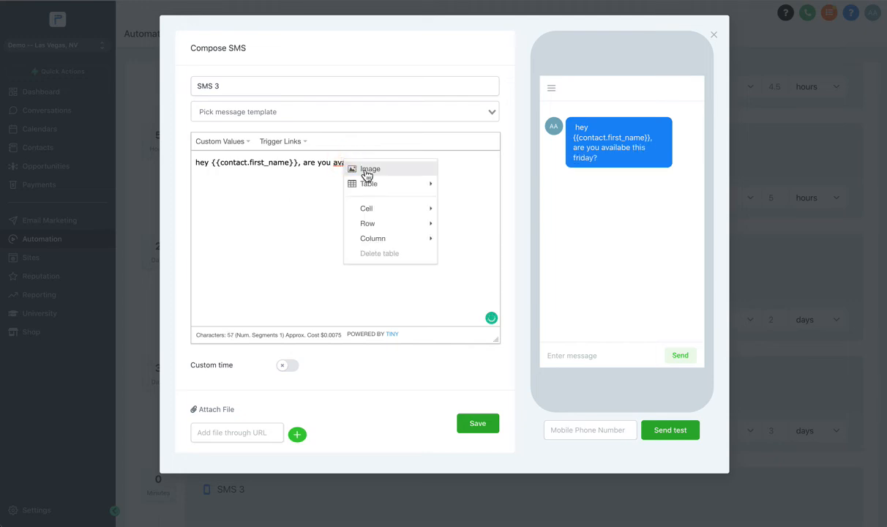
{"action": "left_click", "coordinate": [316, 173]}
{"action": "double_click", "coordinate": [343, 163]}
{"action": "type", "text": "avail"}
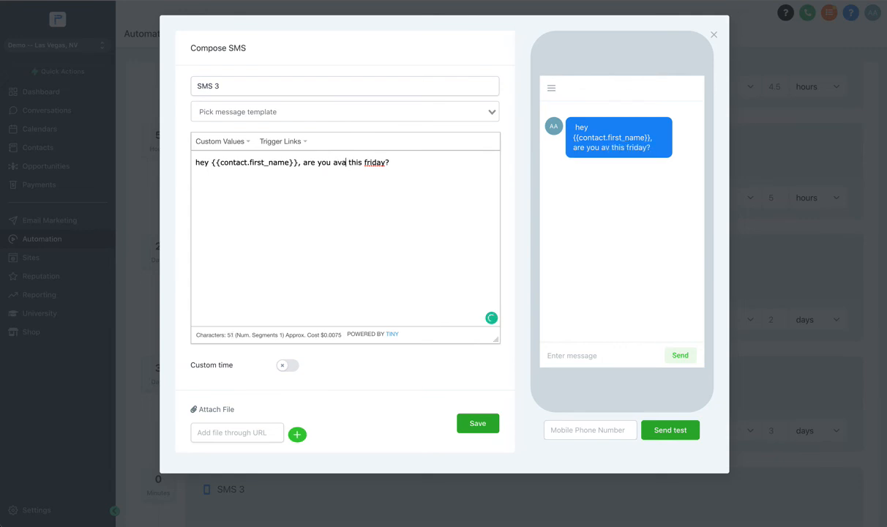
{"action": "type", "text": "able"}
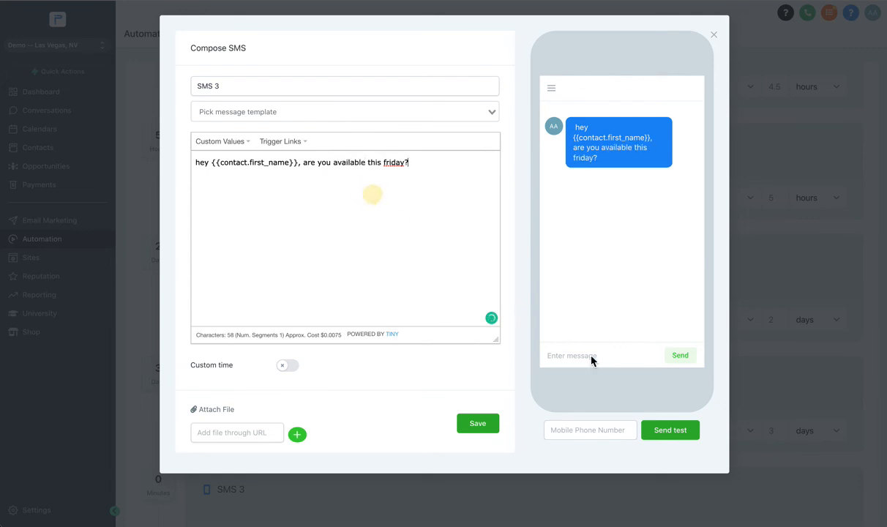
{"action": "left_click", "coordinate": [469, 422]}
- Schedule the SMS 3 event to send after 25 days
{"action": "scroll", "coordinate": [463, 424], "scroll_direction": "down", "scroll_amount": 3}
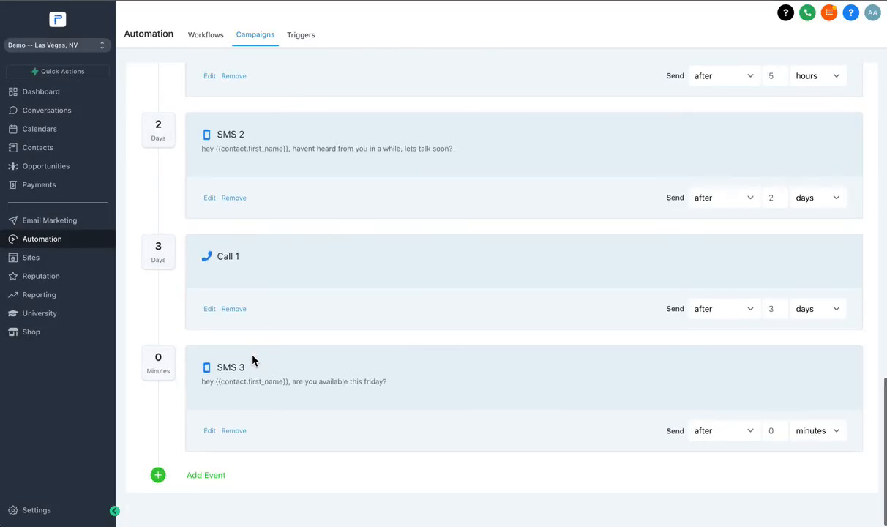
{"action": "left_click", "coordinate": [777, 431]}
{"action": "double_click", "coordinate": [777, 431]}
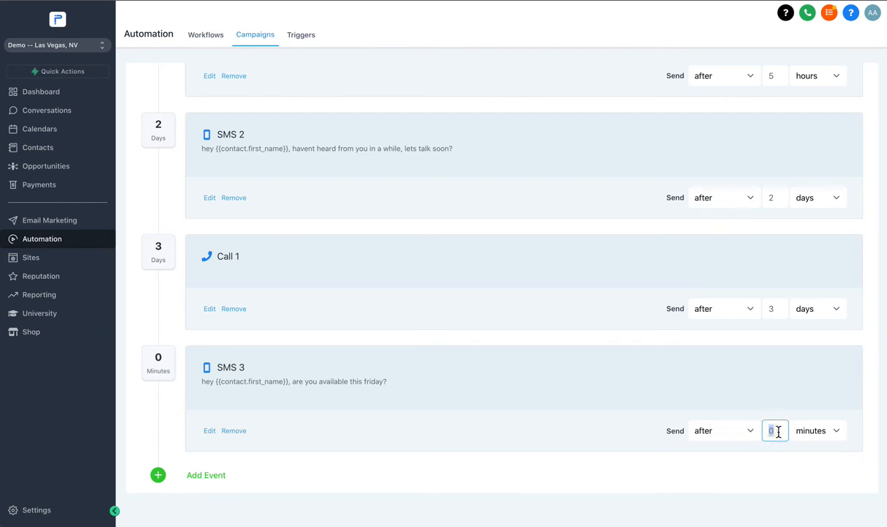
{"action": "type", "text": "25"}
{"action": "left_click", "coordinate": [802, 433]}
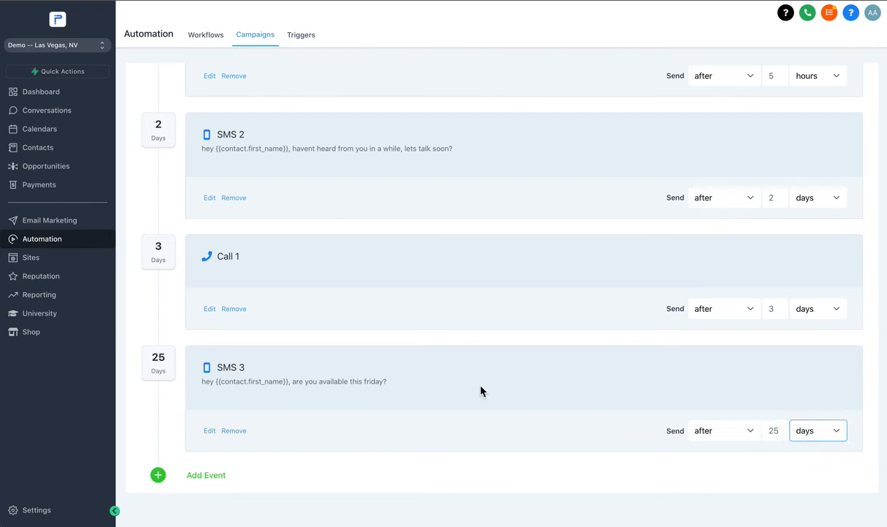
- Look over the full event sequence from SMS 1 to SMS 3 and save the campaign configuration
{"action": "scroll", "coordinate": [356, 341], "scroll_direction": "up", "scroll_amount": 6}
{"action": "scroll", "coordinate": [301, 291], "scroll_direction": "down", "scroll_amount": 4}
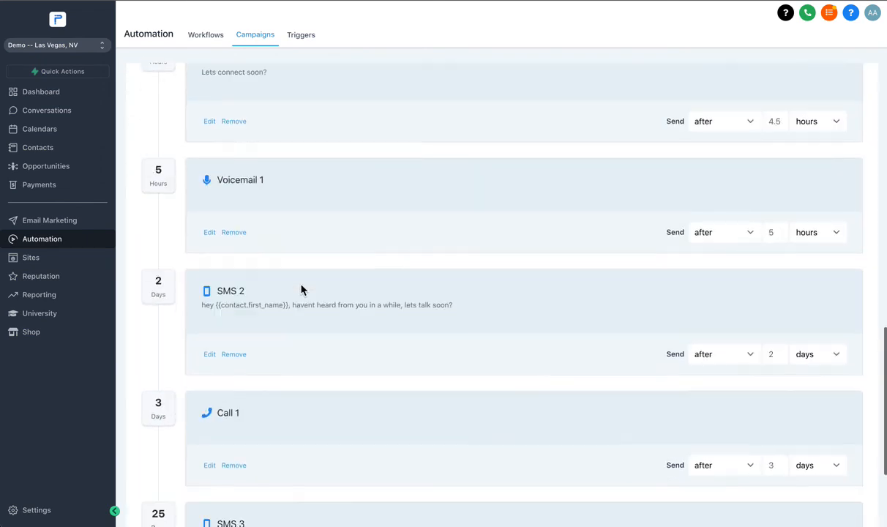
{"action": "scroll", "coordinate": [301, 290], "scroll_direction": "down", "scroll_amount": 3}
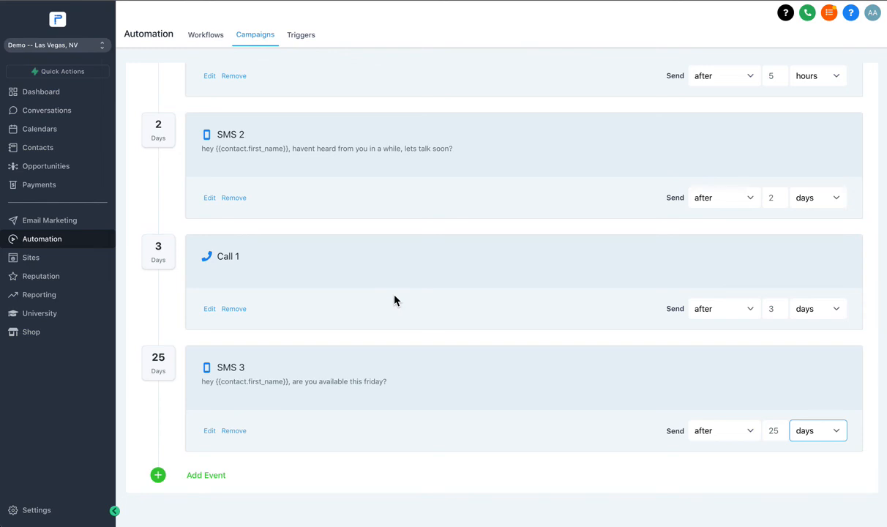
{"action": "scroll", "coordinate": [394, 300], "scroll_direction": "up", "scroll_amount": 10}
{"action": "scroll", "coordinate": [340, 243], "scroll_direction": "down", "scroll_amount": 10}
{"action": "scroll", "coordinate": [161, 363], "scroll_direction": "up", "scroll_amount": 10}
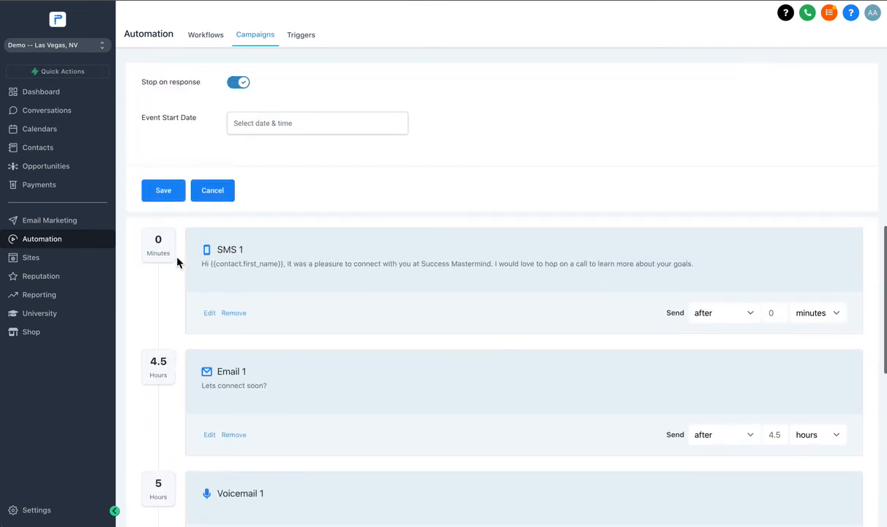
{"action": "scroll", "coordinate": [5, 250], "scroll_direction": "up", "scroll_amount": 1}
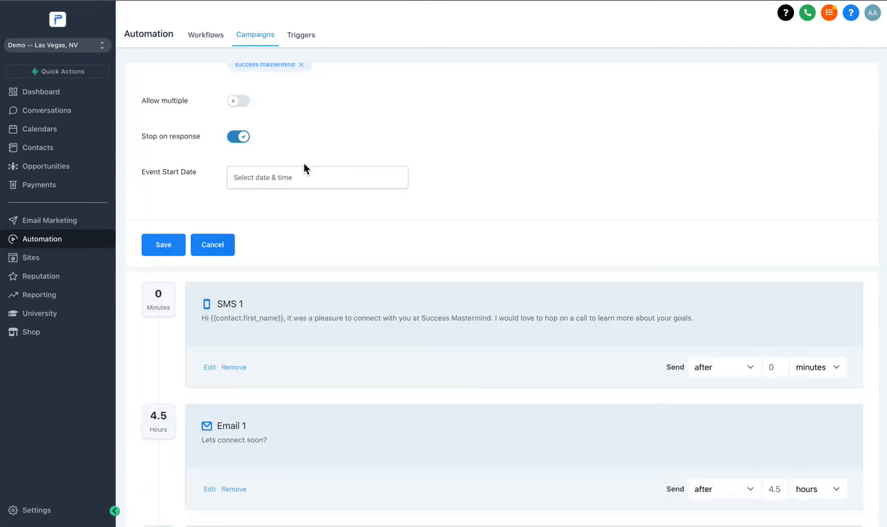
{"action": "left_click", "coordinate": [168, 247]}
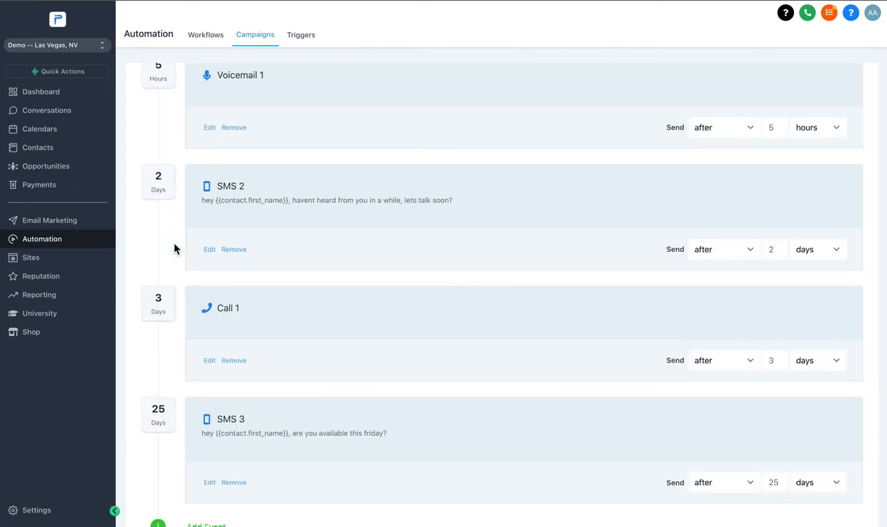
- Change the Success Mastermind campaign's status from Draft to Published
{"action": "scroll", "coordinate": [174, 248], "scroll_direction": "up", "scroll_amount": 6}
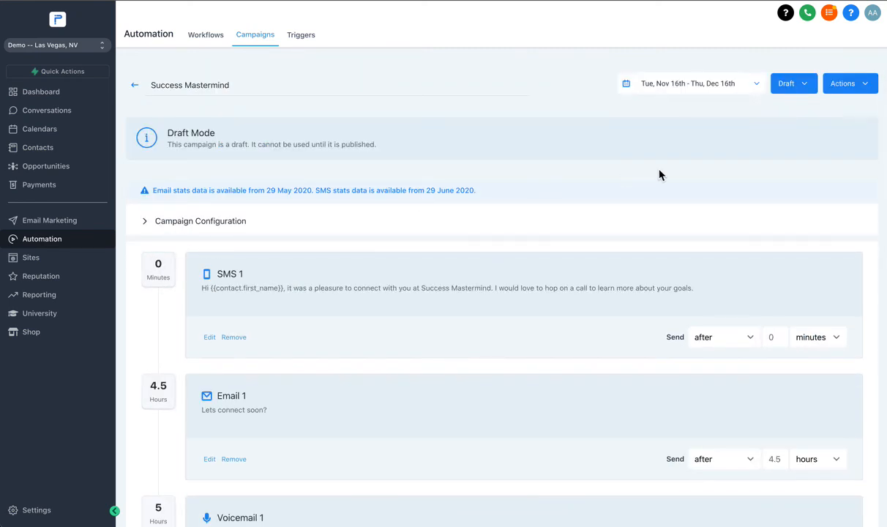
{"action": "left_click", "coordinate": [793, 90]}
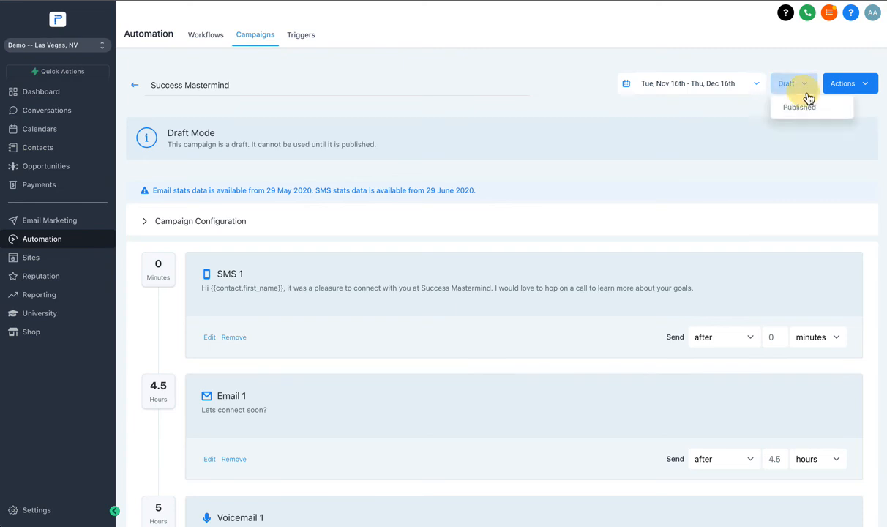
{"action": "left_click", "coordinate": [797, 106]}
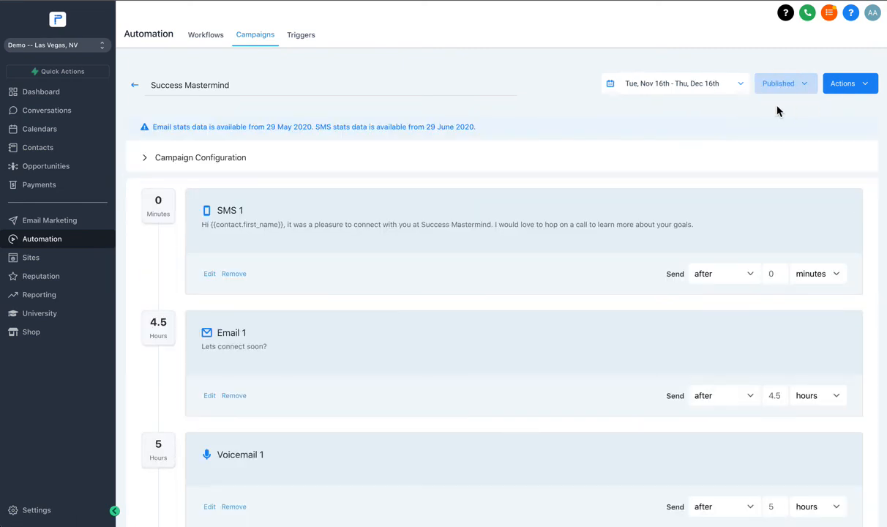
- Go to page 7 of the contacts list and select all contacts on that page
{"action": "left_click", "coordinate": [842, 89]}
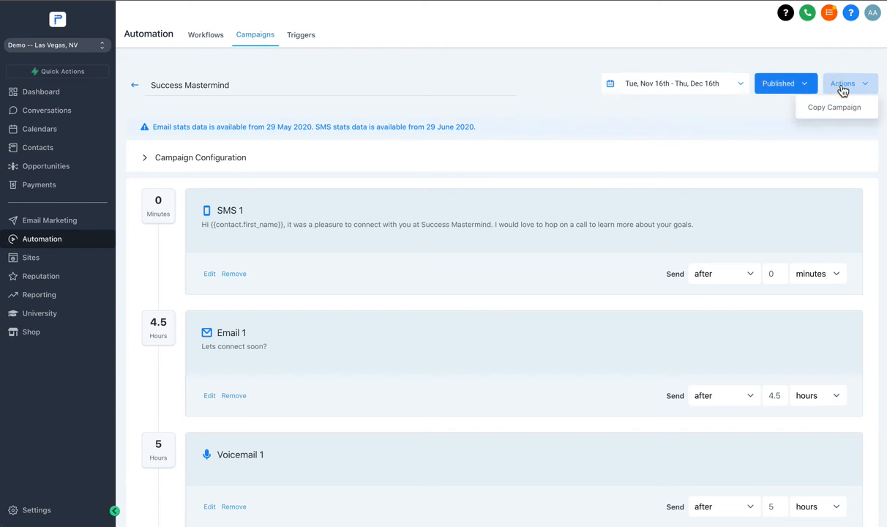
{"action": "left_click", "coordinate": [52, 148]}
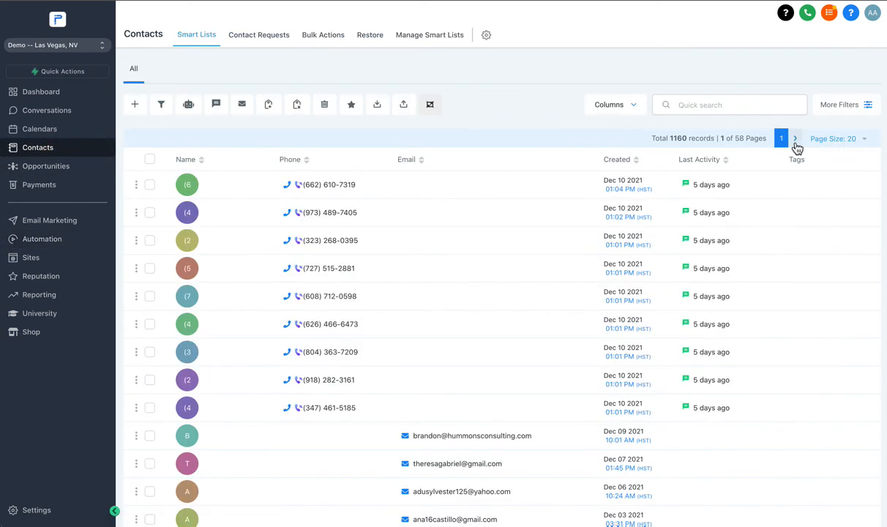
{"action": "left_click", "coordinate": [795, 143]}
{"action": "left_click", "coordinate": [795, 143]}
{"action": "left_click", "coordinate": [795, 142]}
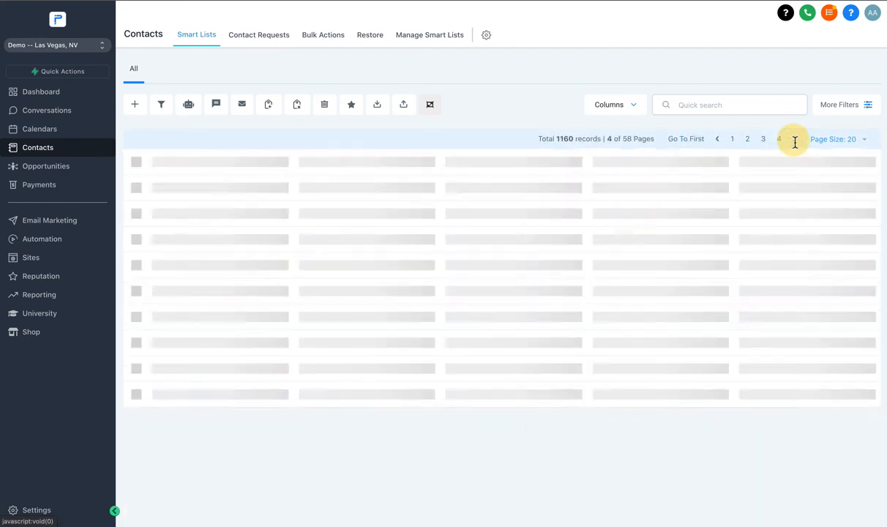
{"action": "left_click", "coordinate": [795, 141]}
{"action": "left_click", "coordinate": [795, 142]}
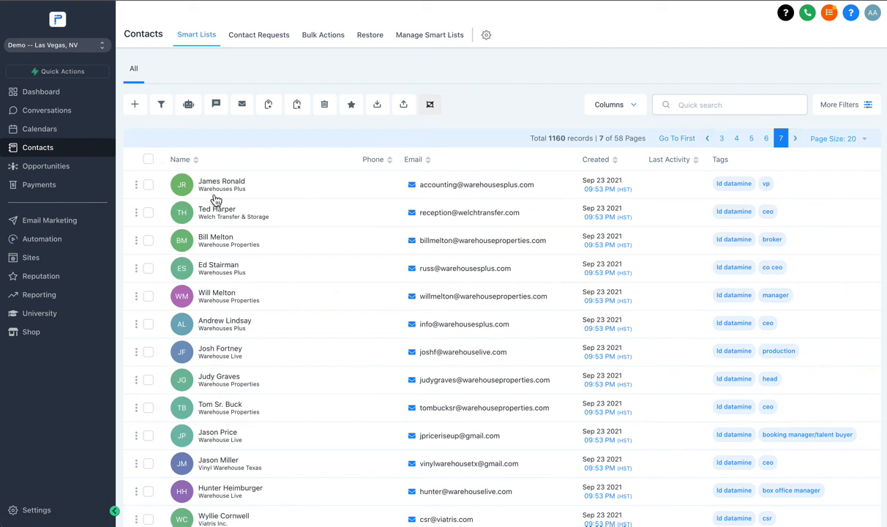
{"action": "left_click", "coordinate": [147, 160]}
{"action": "left_click", "coordinate": [148, 159]}
{"action": "left_click", "coordinate": [148, 160]}
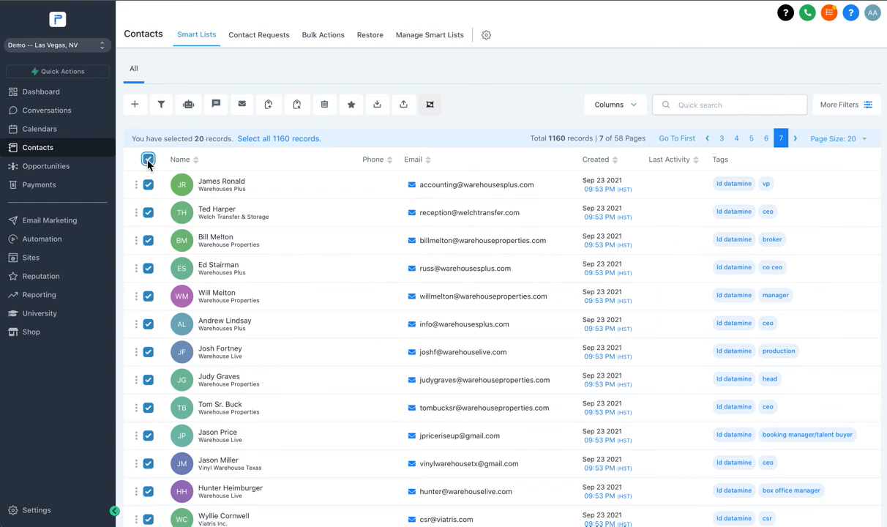
- Choose the Success Mastermind campaign for adding the selected contacts, and close the dialog without submitting it
{"action": "left_click", "coordinate": [188, 104]}
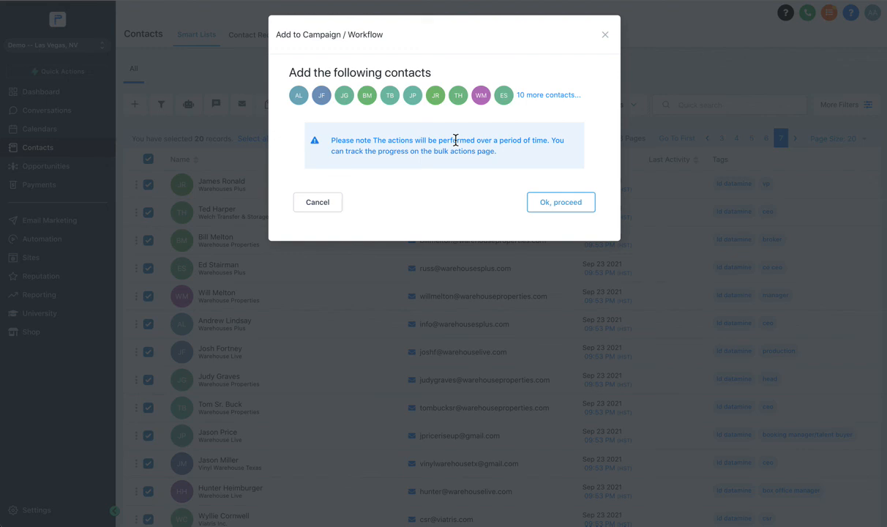
{"action": "left_click", "coordinate": [538, 201]}
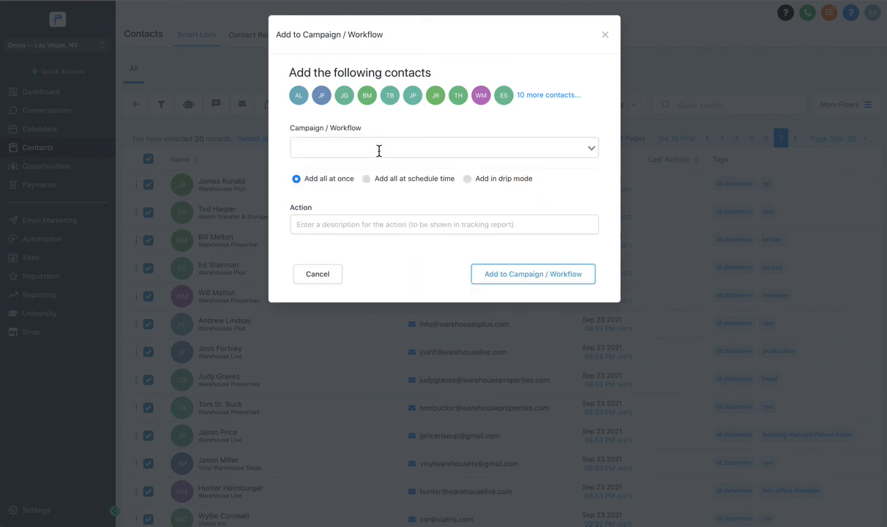
{"action": "left_click", "coordinate": [379, 150]}
{"action": "left_click", "coordinate": [370, 166]}
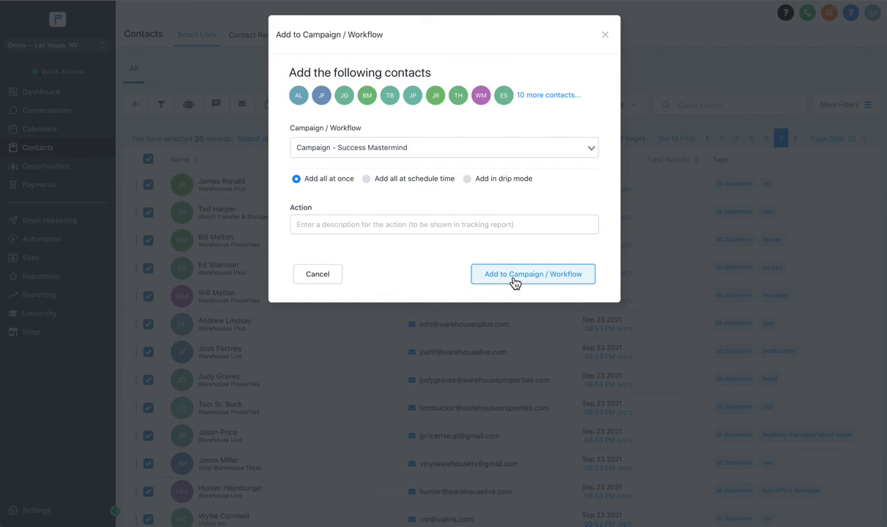
{"action": "left_click", "coordinate": [605, 35]}
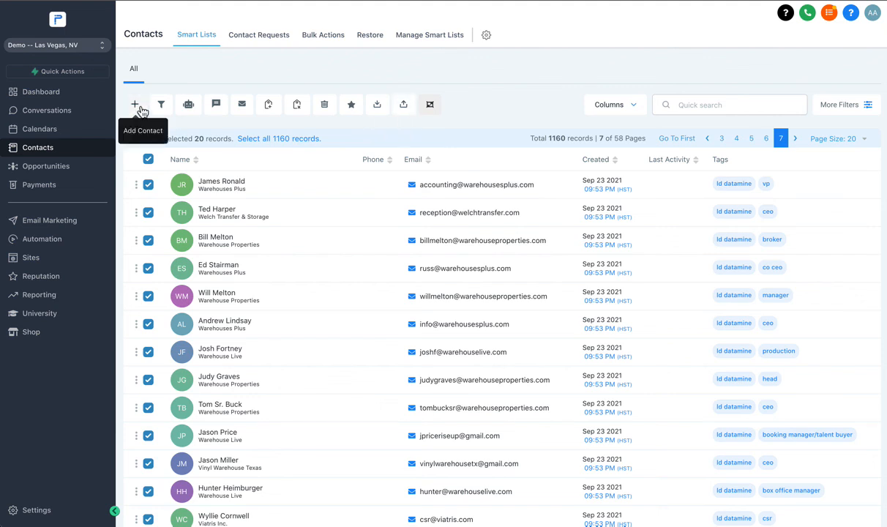
- Reopen the Success Mastermind campaign from the campaign list and review its event sequence from SMS 1 to SMS 3
{"action": "left_click", "coordinate": [49, 248]}
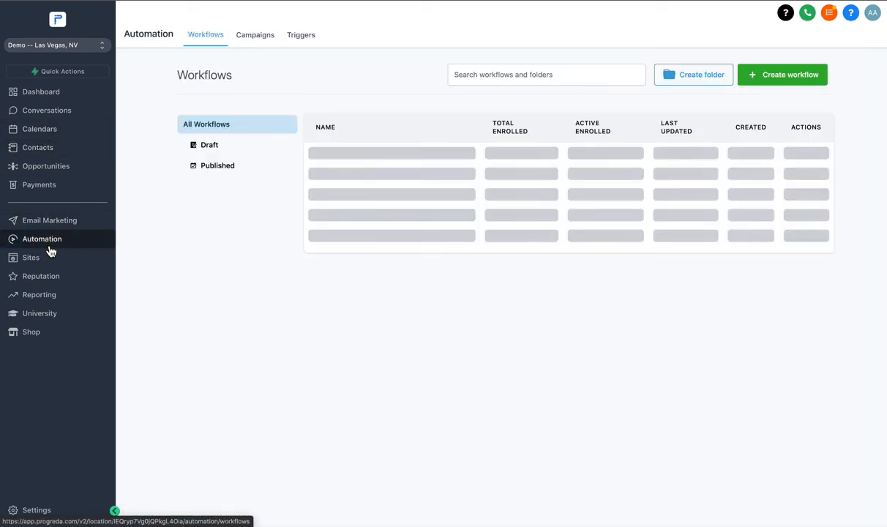
{"action": "left_click", "coordinate": [256, 41]}
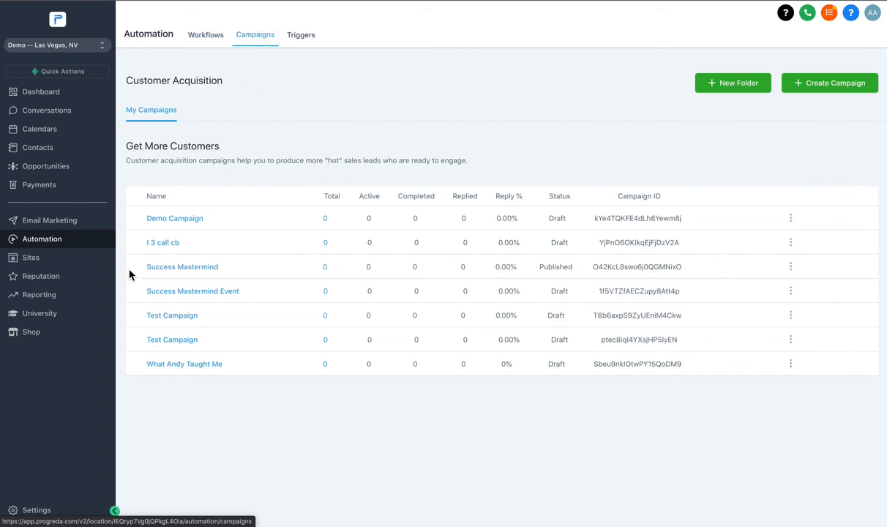
{"action": "left_click", "coordinate": [178, 295]}
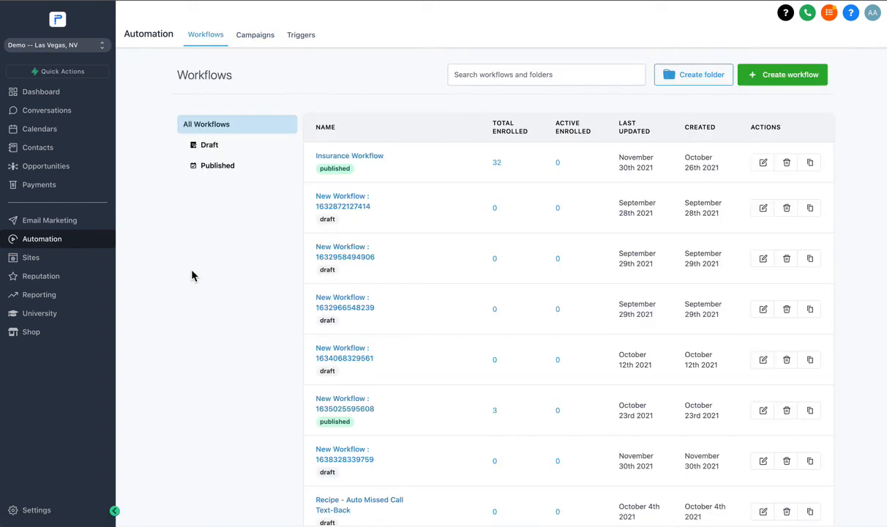
{"action": "left_click", "coordinate": [256, 34]}
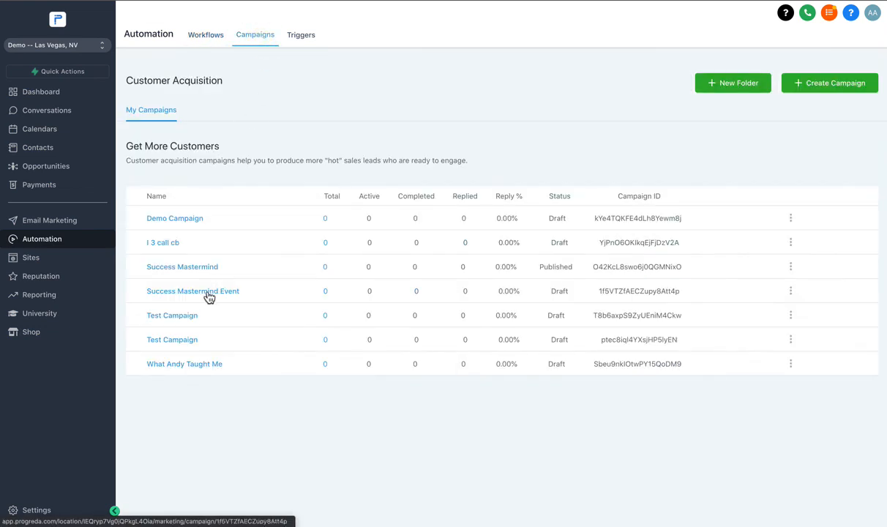
{"action": "left_click", "coordinate": [179, 268]}
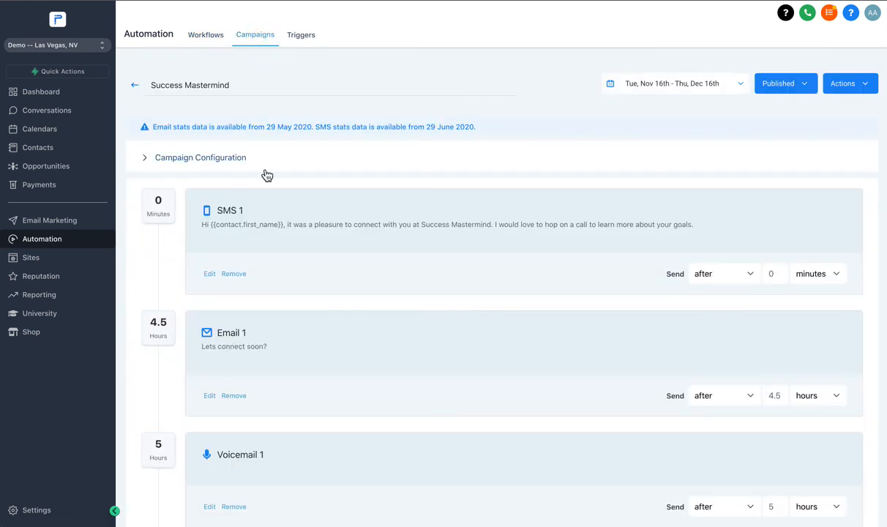
{"action": "scroll", "coordinate": [263, 173], "scroll_direction": "down", "scroll_amount": 3}
{"action": "scroll", "coordinate": [219, 98], "scroll_direction": "down", "scroll_amount": 1}
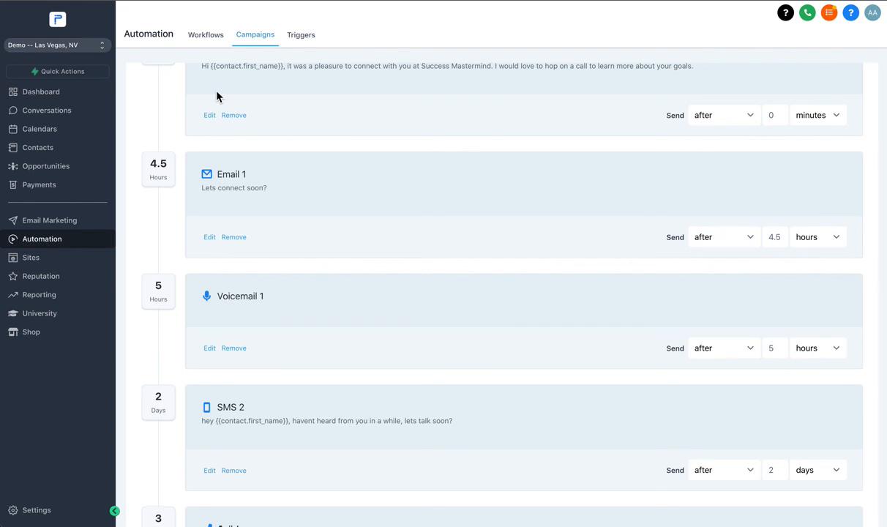
{"action": "scroll", "coordinate": [197, 95], "scroll_direction": "up", "scroll_amount": 5}
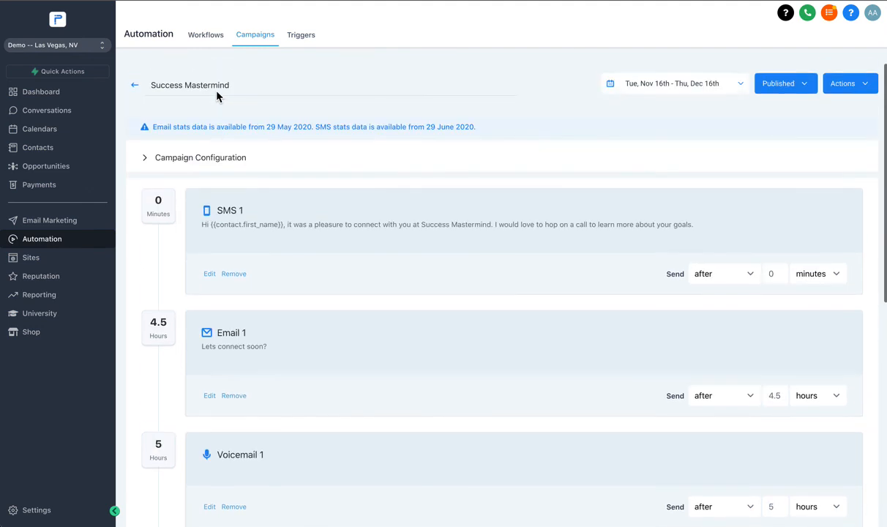
{"action": "scroll", "coordinate": [224, 222], "scroll_direction": "down", "scroll_amount": 6}
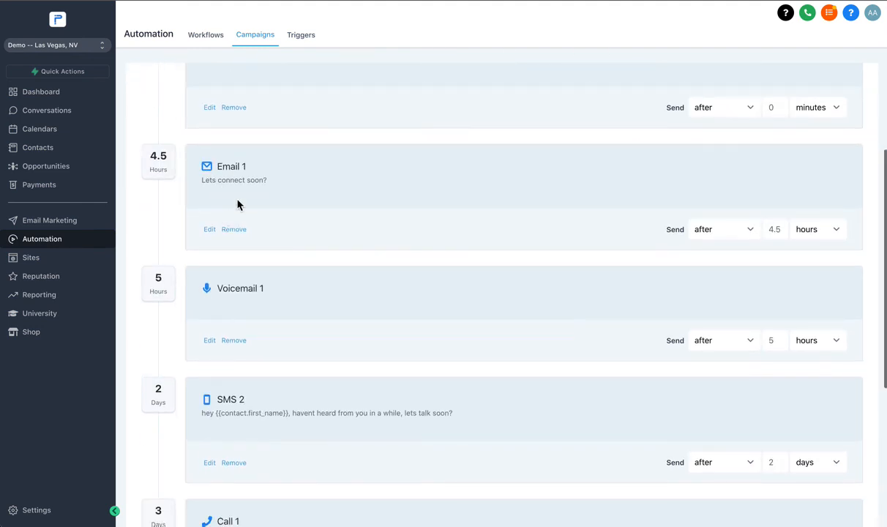
{"action": "scroll", "coordinate": [241, 254], "scroll_direction": "down", "scroll_amount": 3}
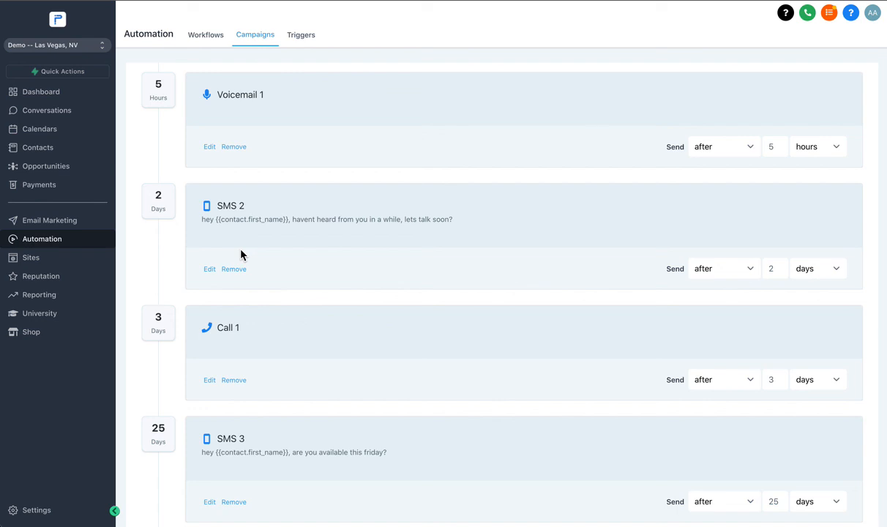
{"action": "scroll", "coordinate": [241, 254], "scroll_direction": "up", "scroll_amount": 5}
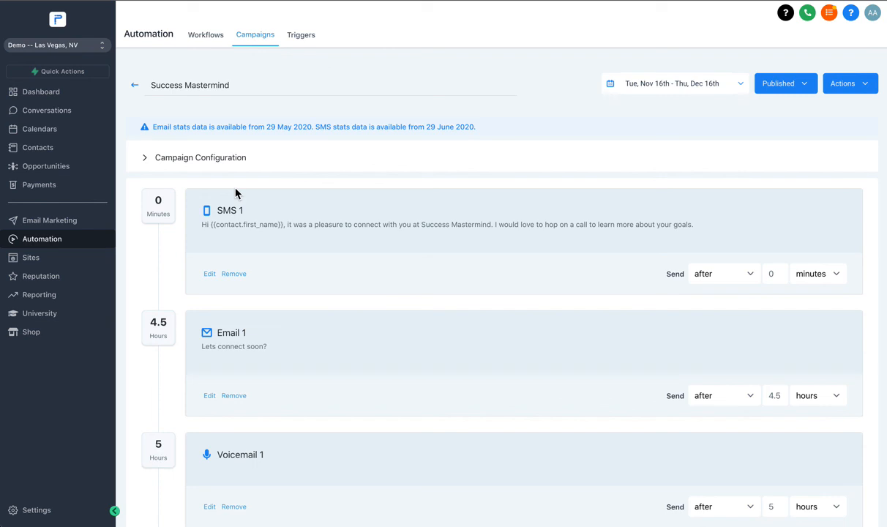
- Return to the campaign list and create a new folder named "Events"
{"action": "left_click", "coordinate": [136, 88]}
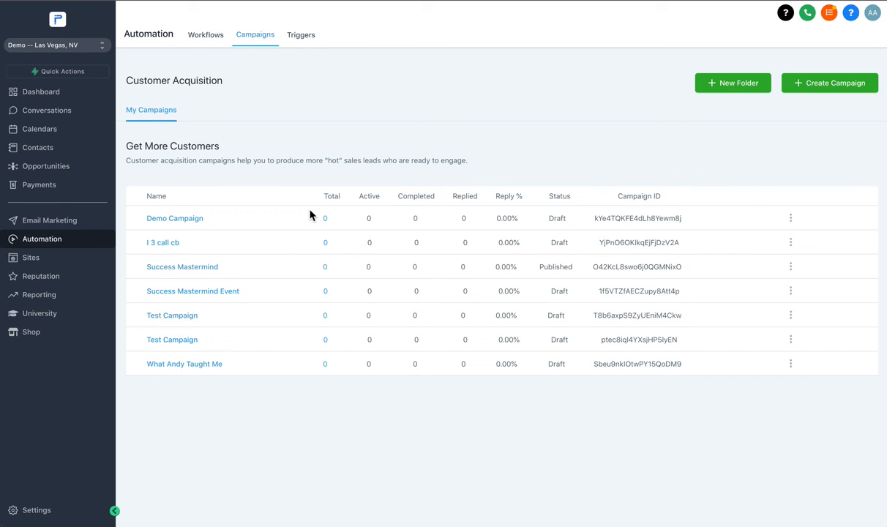
{"action": "left_click", "coordinate": [759, 85]}
{"action": "left_click", "coordinate": [343, 79]}
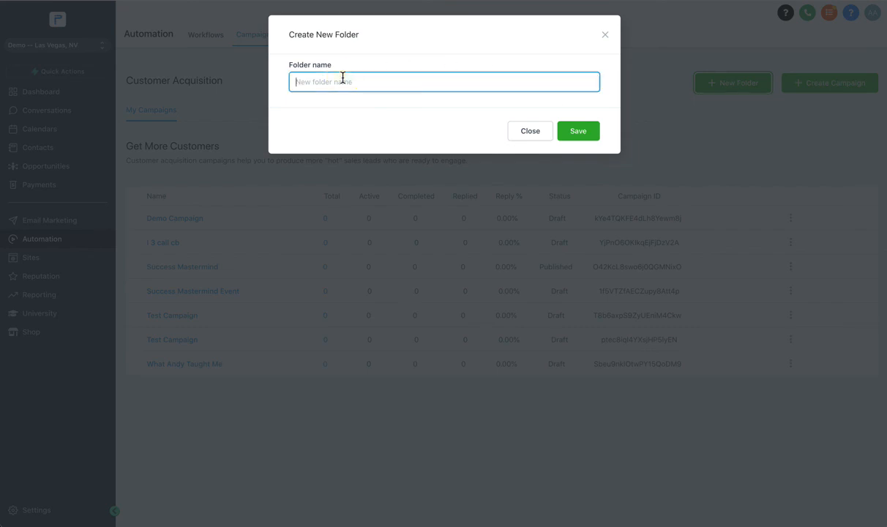
{"action": "type", "text": "Events"}
{"action": "left_click", "coordinate": [592, 132]}
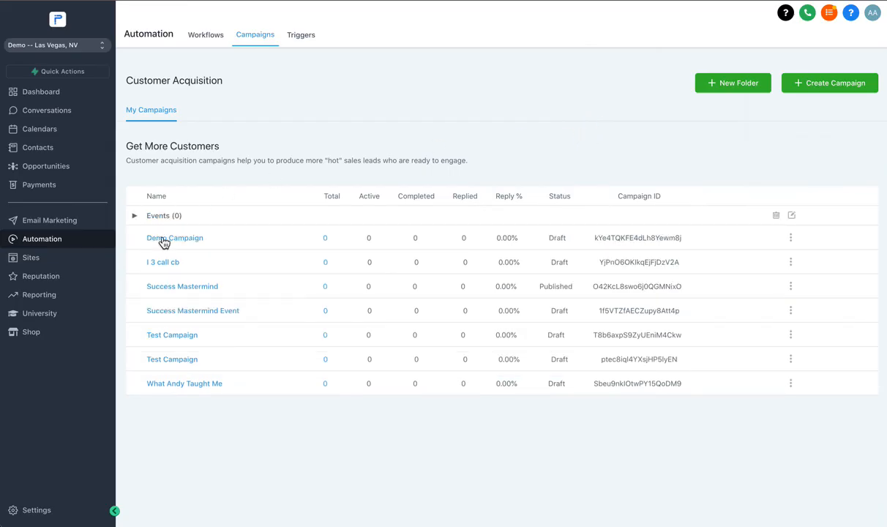
- Move the Success Mastermind campaign into the Events folder and toggle the folder's contents
{"action": "left_click", "coordinate": [135, 216]}
{"action": "left_click", "coordinate": [791, 238]}
{"action": "left_click", "coordinate": [641, 298]}
{"action": "left_click", "coordinate": [791, 289]}
{"action": "mouse_move", "coordinate": [668, 323]}
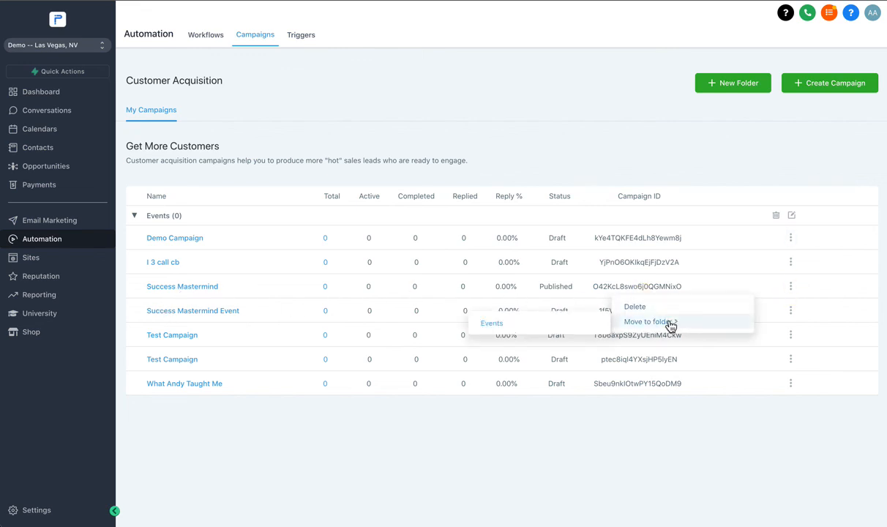
{"action": "left_click", "coordinate": [551, 322]}
{"action": "left_click", "coordinate": [135, 217]}
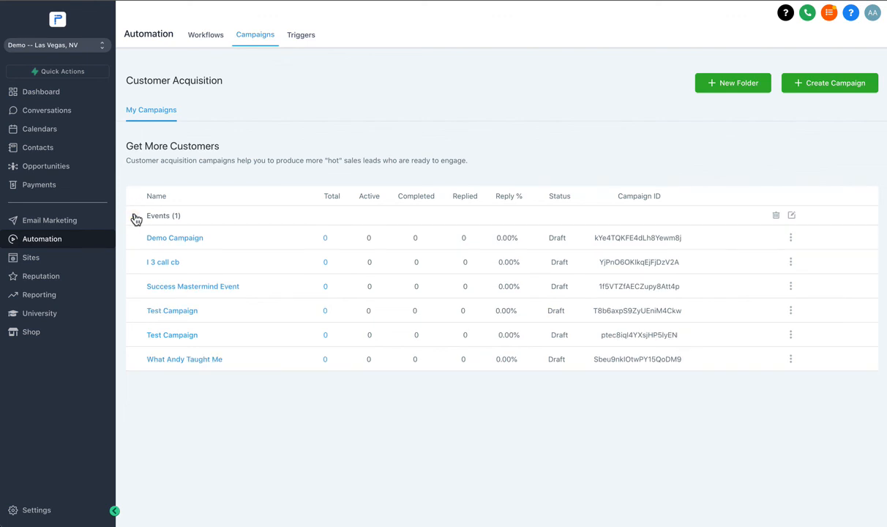